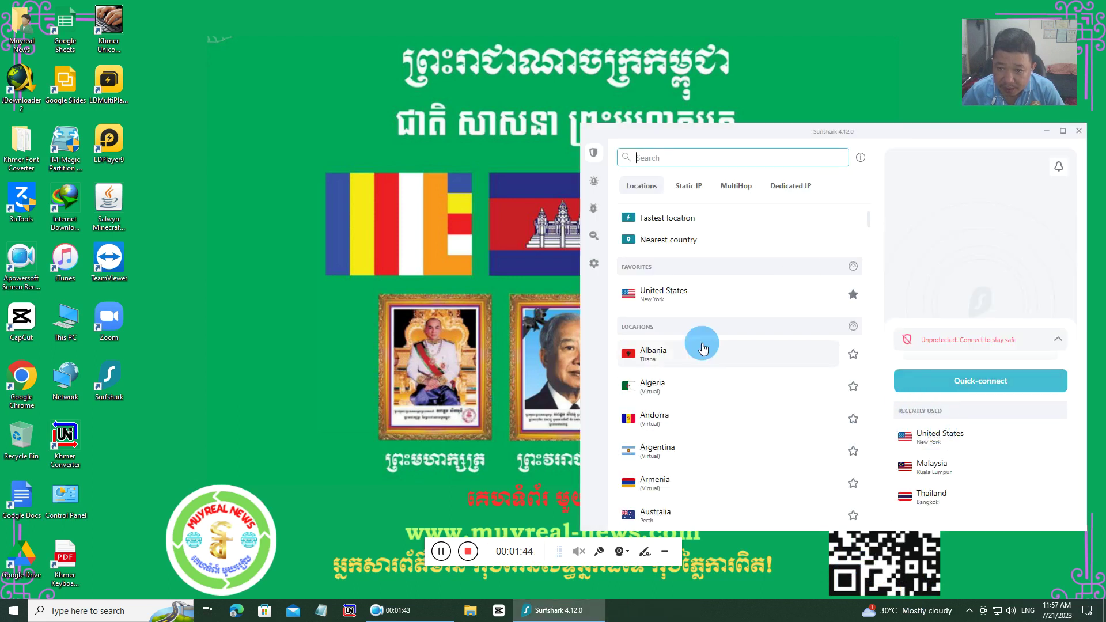
Quit Surfshark completely from its background session, choosing to turn the VPN off and close the app.
key("alt+F4")
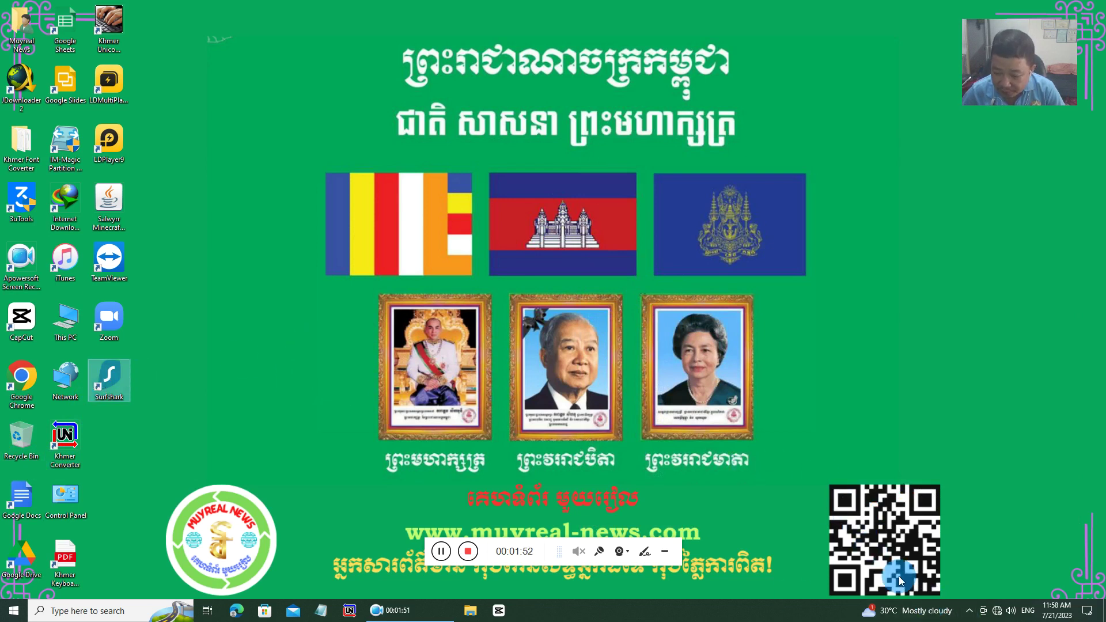
mouse_move(998, 615)
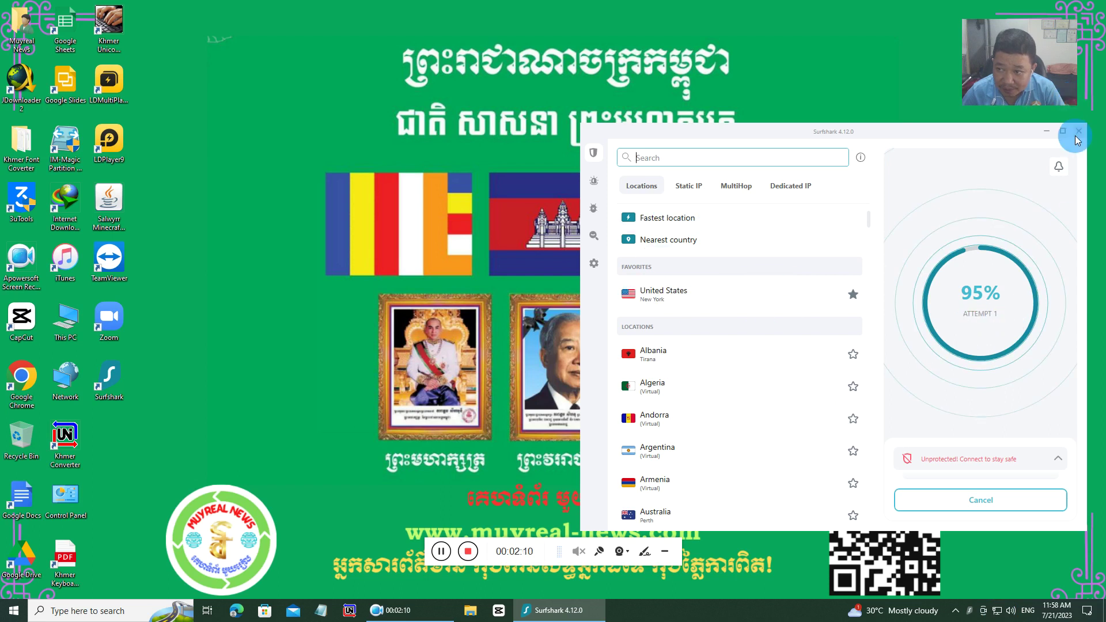
key("alt+F4")
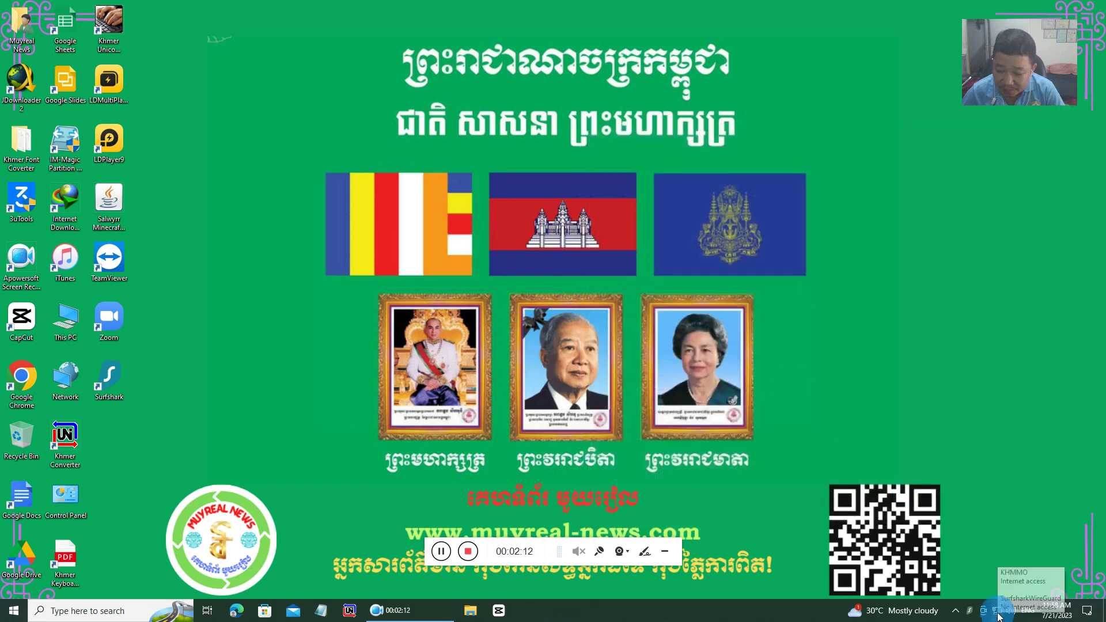
left_click(968, 611)
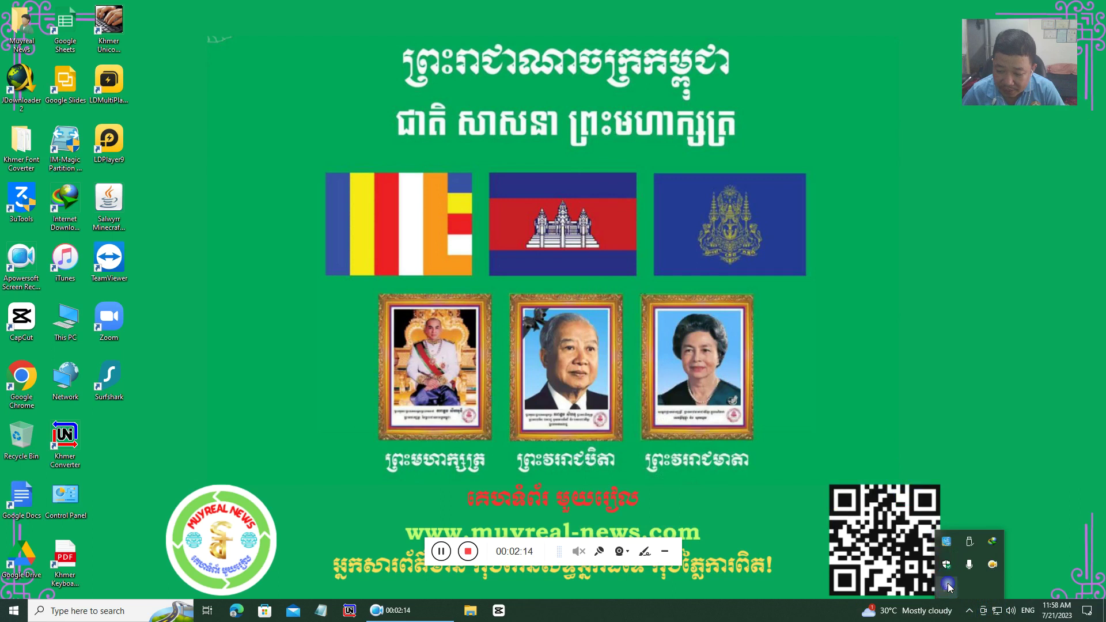
left_click(947, 585)
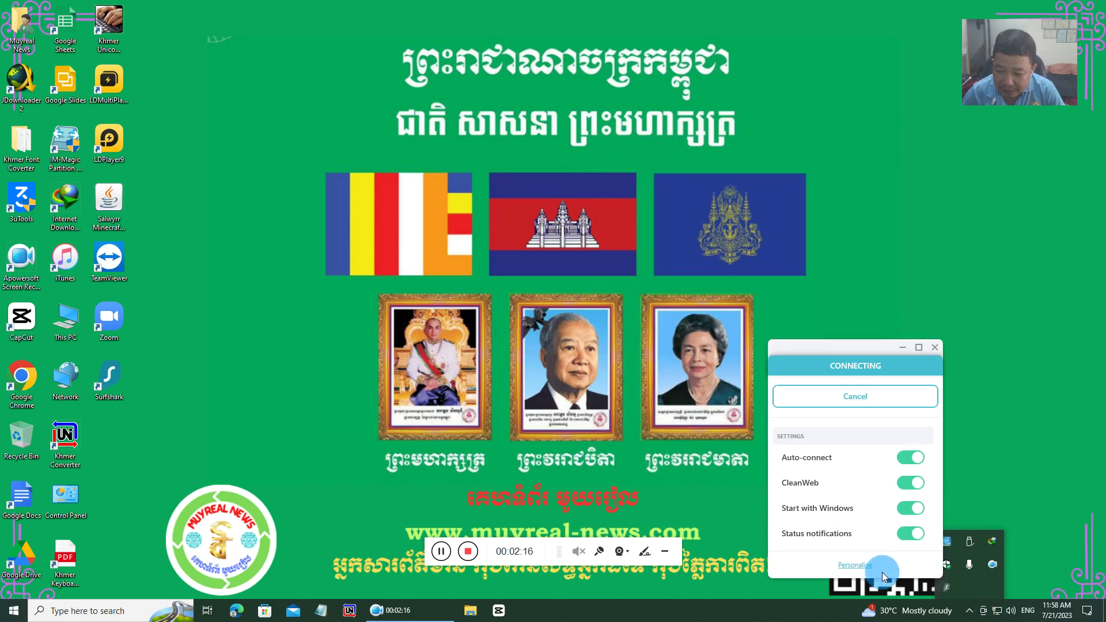
left_click(935, 344)
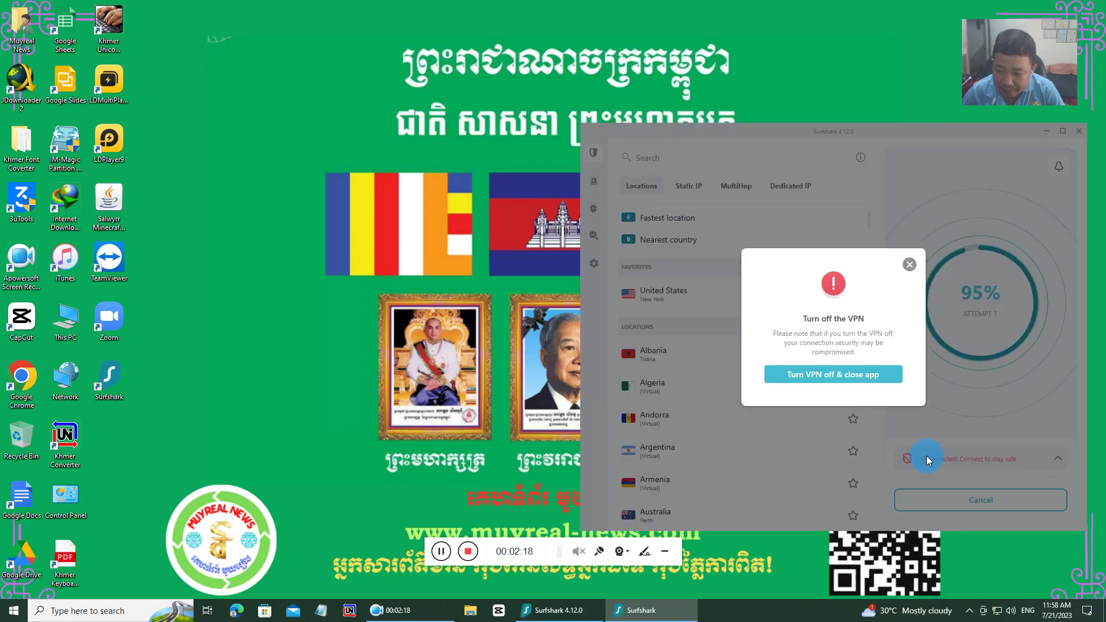
left_click(873, 385)
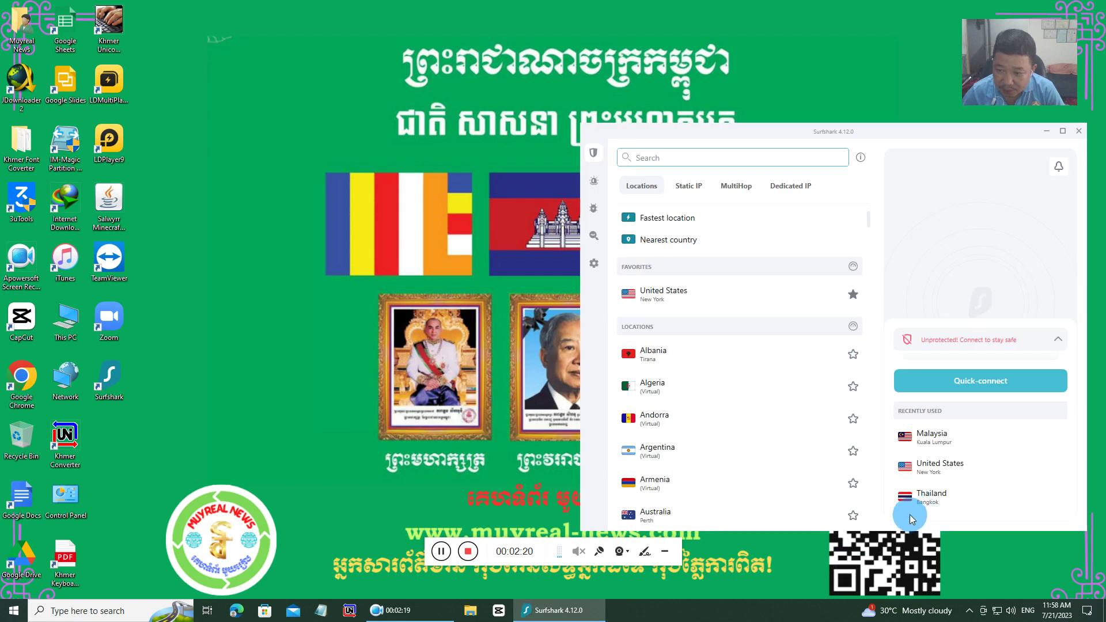
left_click(906, 499)
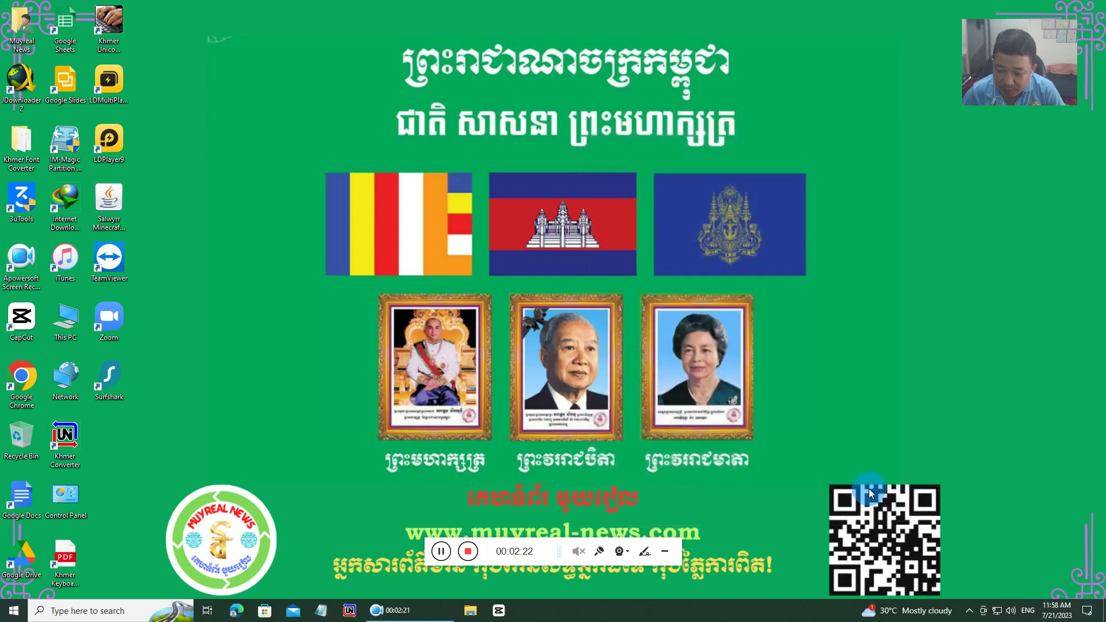
Open the network adapter list from the Ethernet settings and place its window clear of the Surfshark window.
left_click(978, 607)
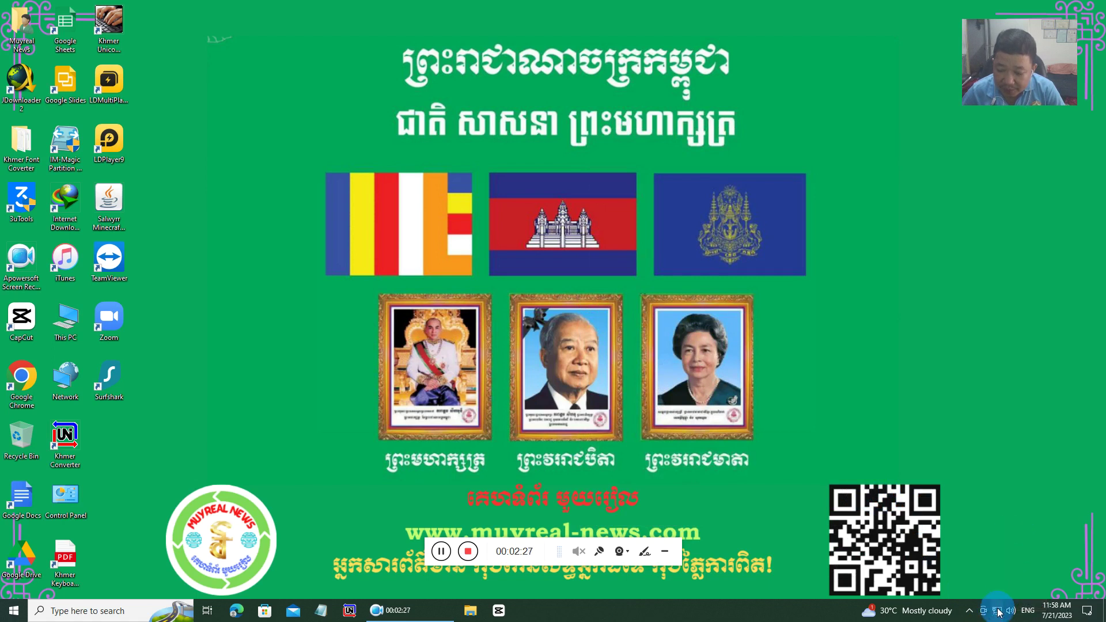
left_click(998, 611)
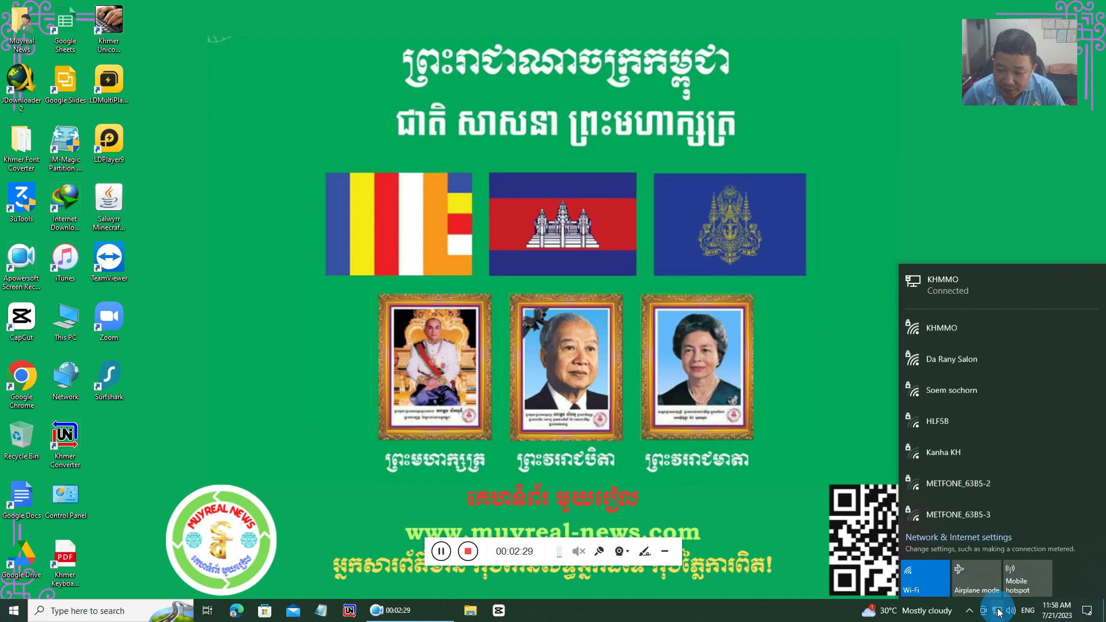
left_click(970, 538)
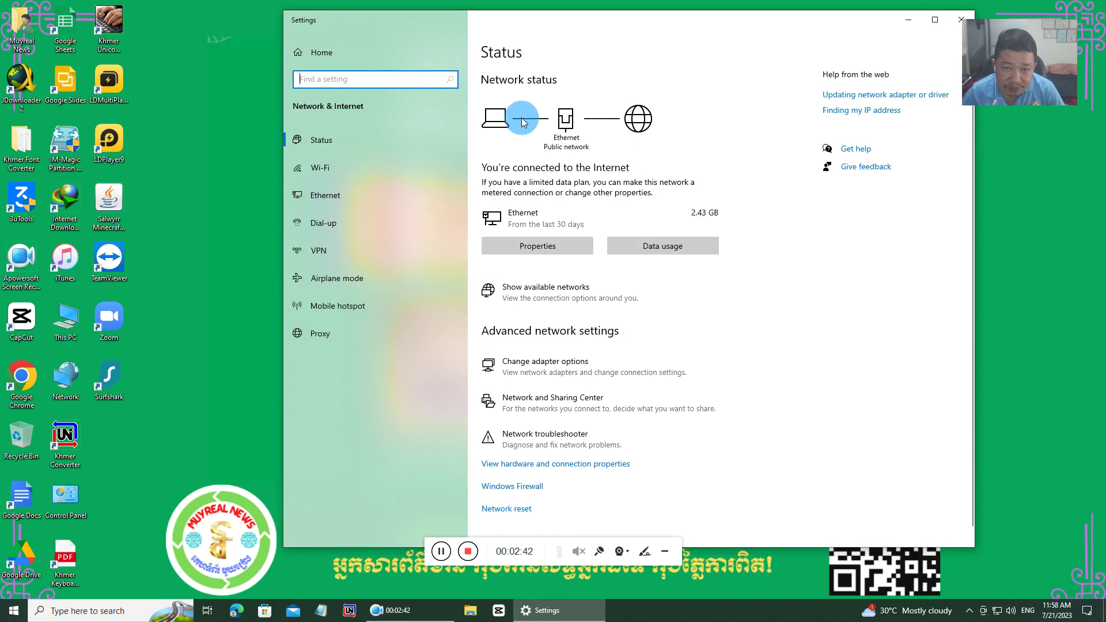
left_click(343, 196)
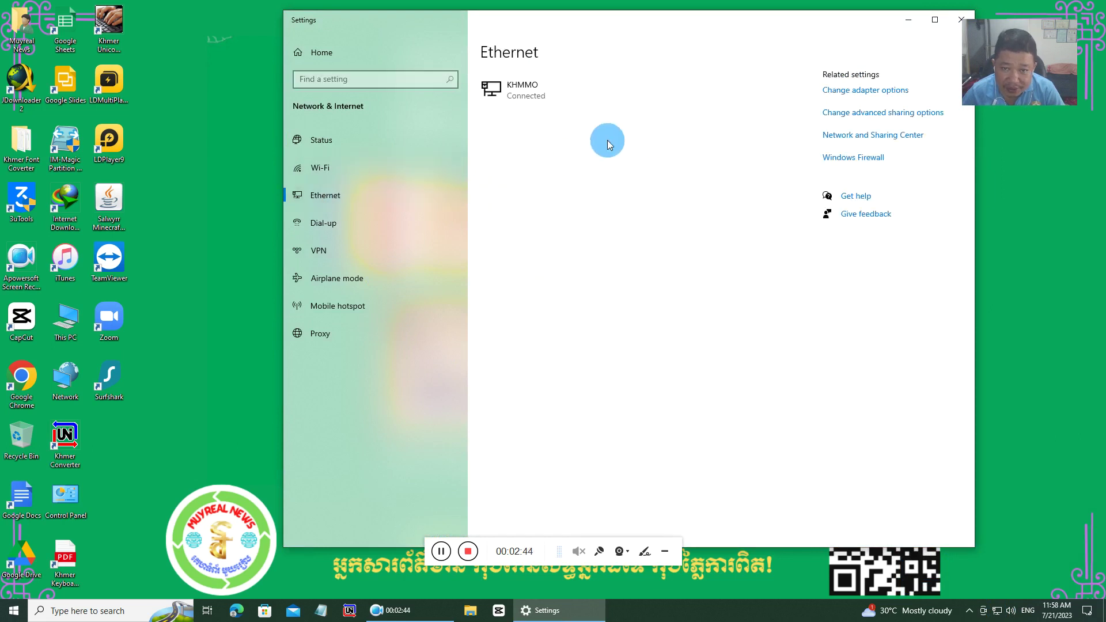
left_click(845, 92)
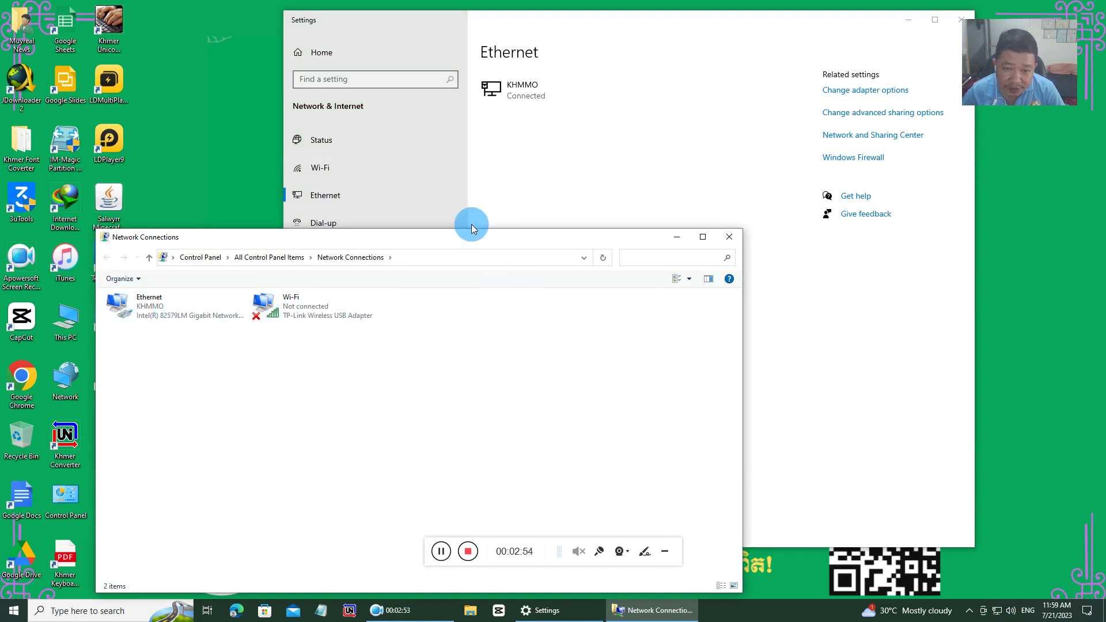
left_click_drag(447, 239, 568, 191)
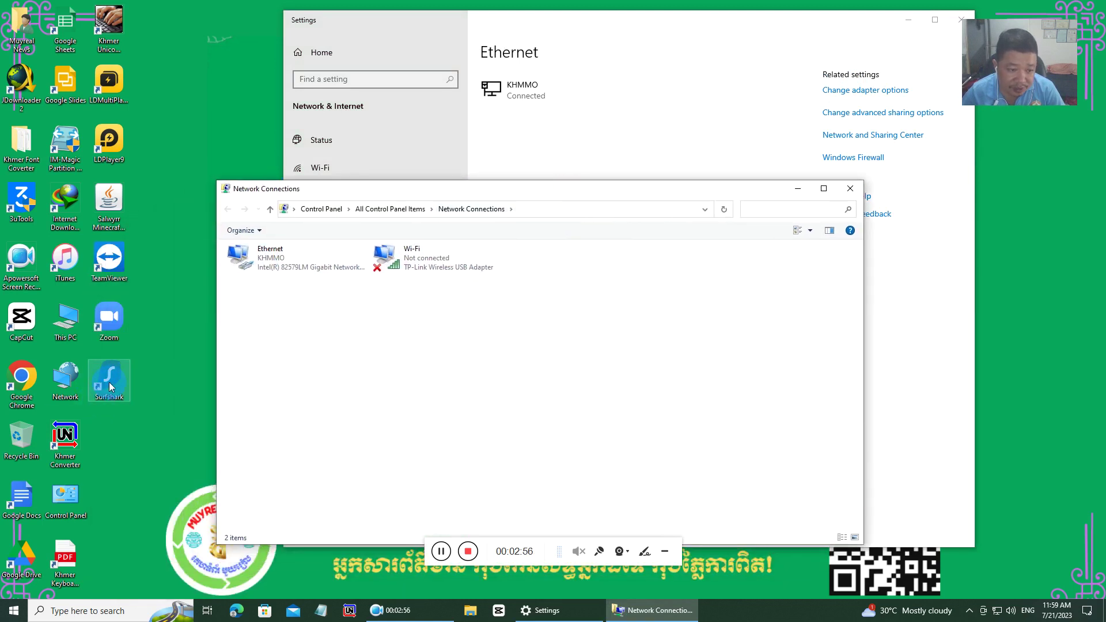
left_click_drag(457, 194, 254, 24)
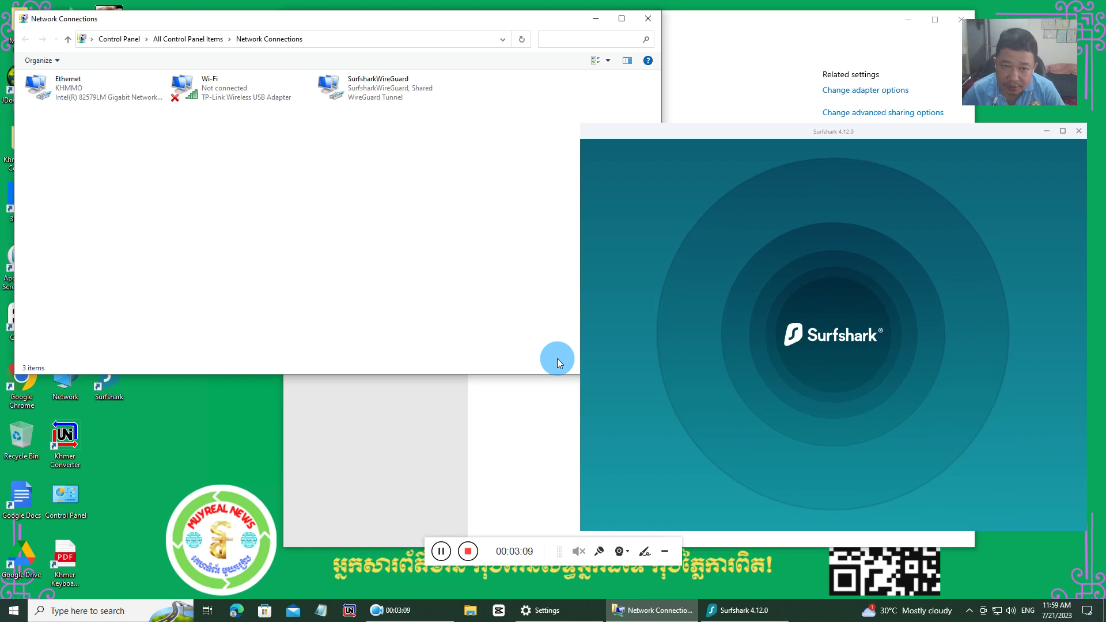
Disconnect the VPN in Surfshark, check the adapter list, and reconnect to United States, New York.
right_click(381, 89)
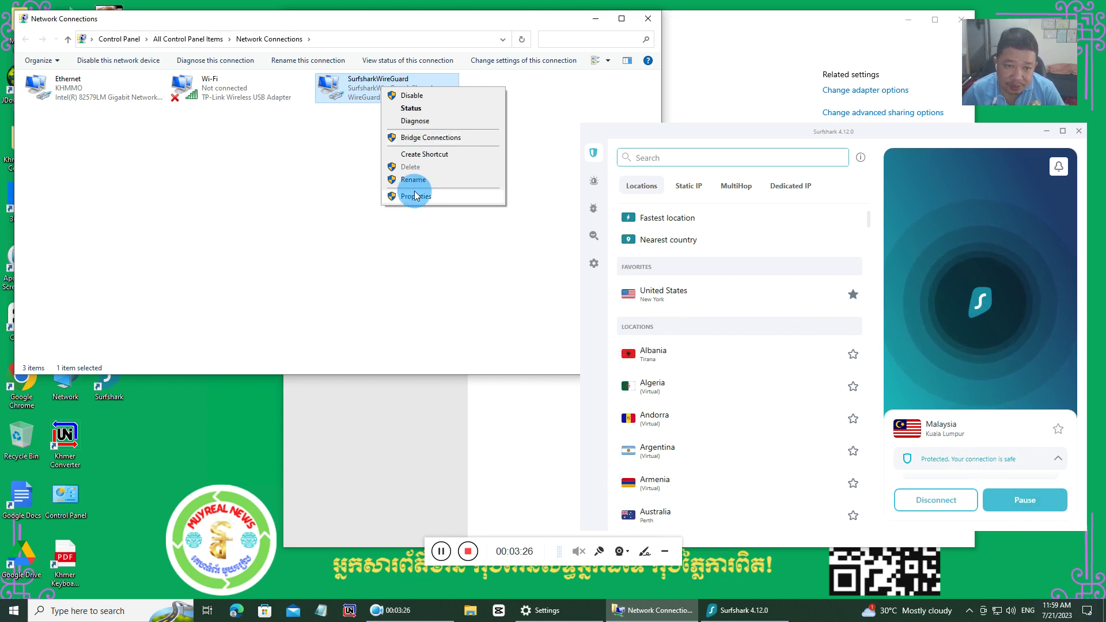
left_click(941, 503)
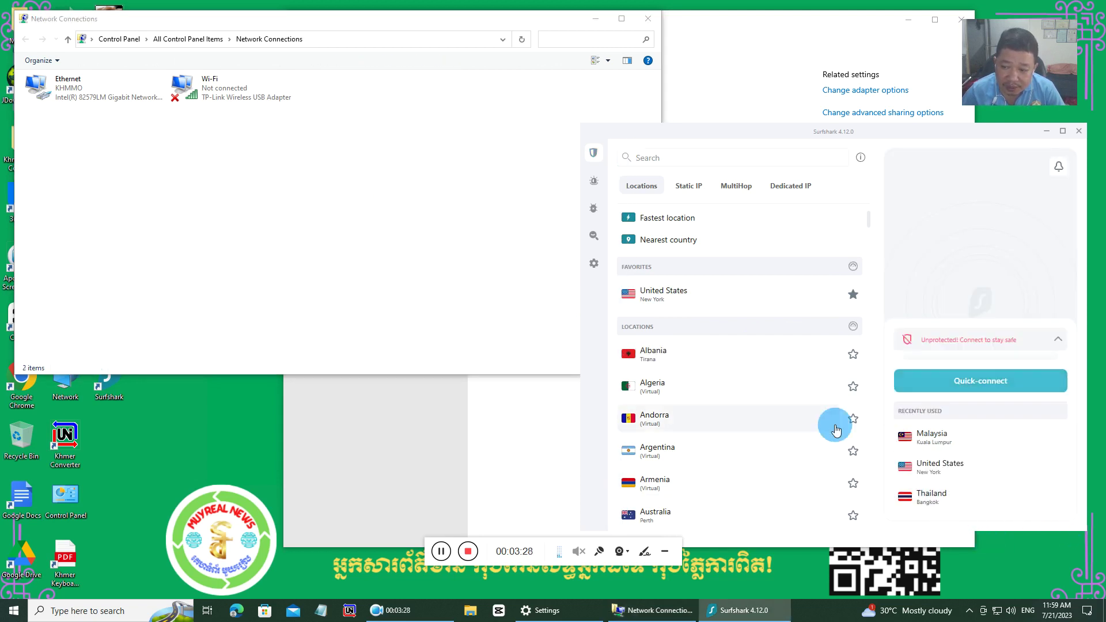
left_click(358, 141)
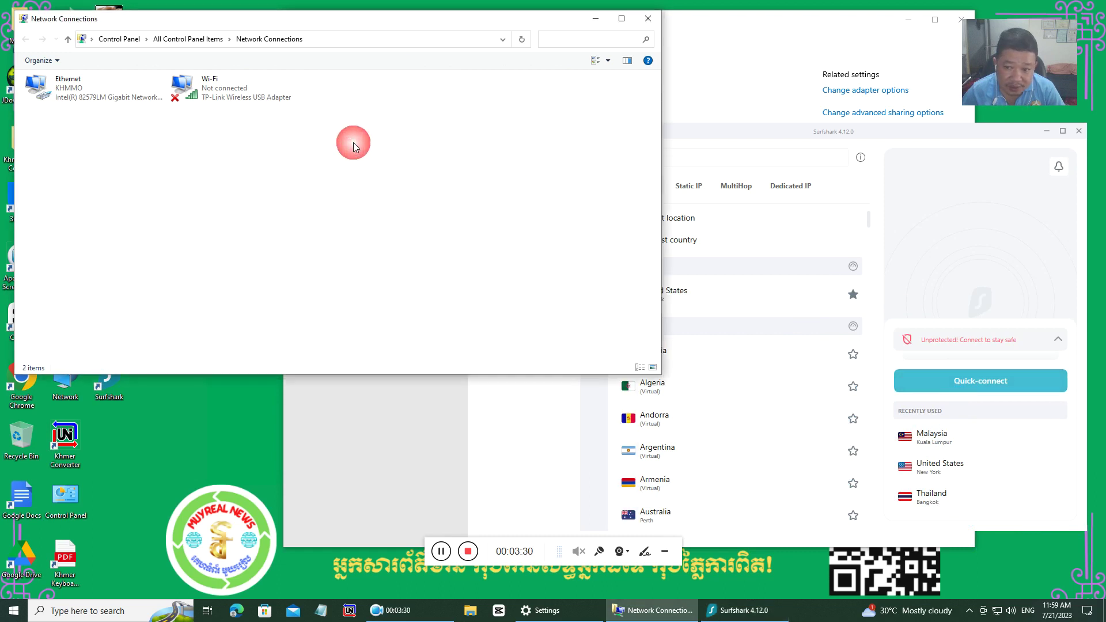
left_click(745, 134)
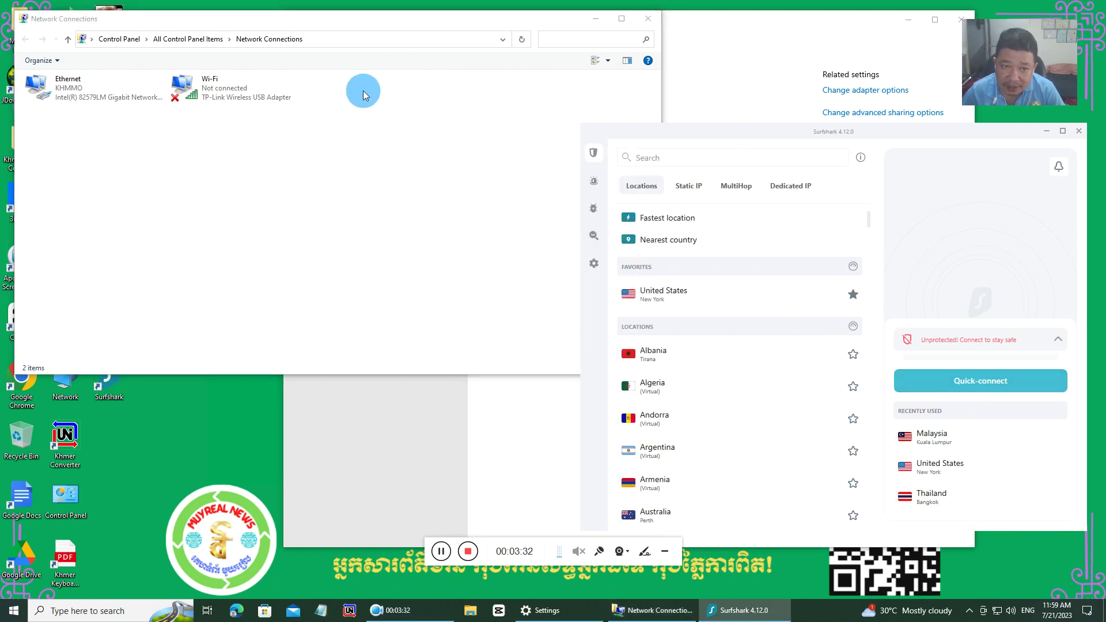
left_click(954, 487)
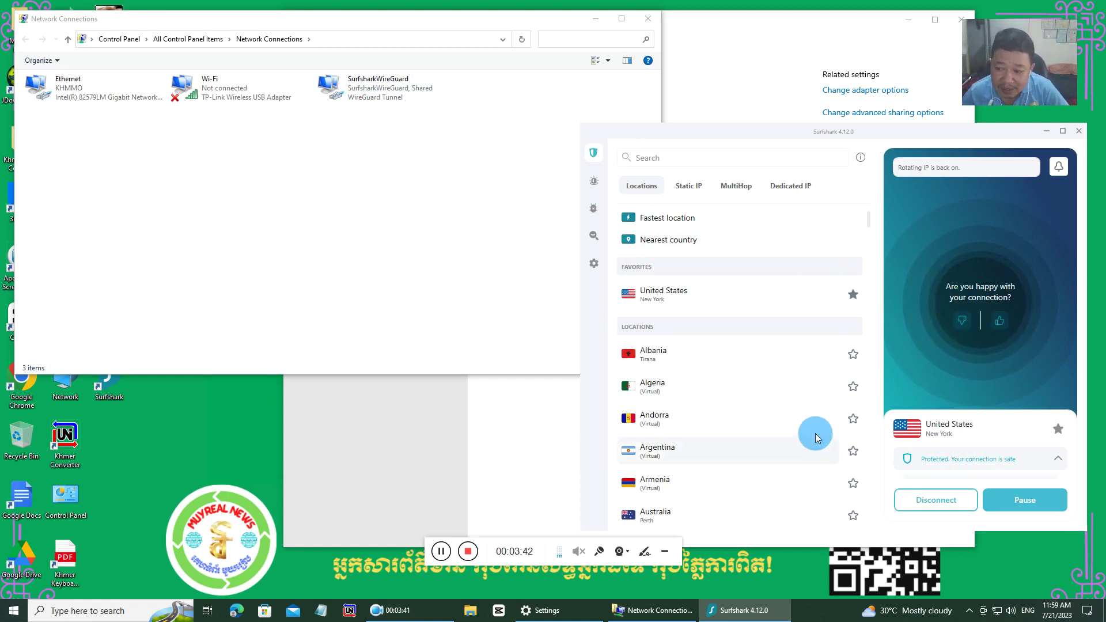
Check the Internet Connection Sharing settings of the SurfsharkWireGuard adapter and close its properties without changes.
left_click(389, 94)
right_click(389, 94)
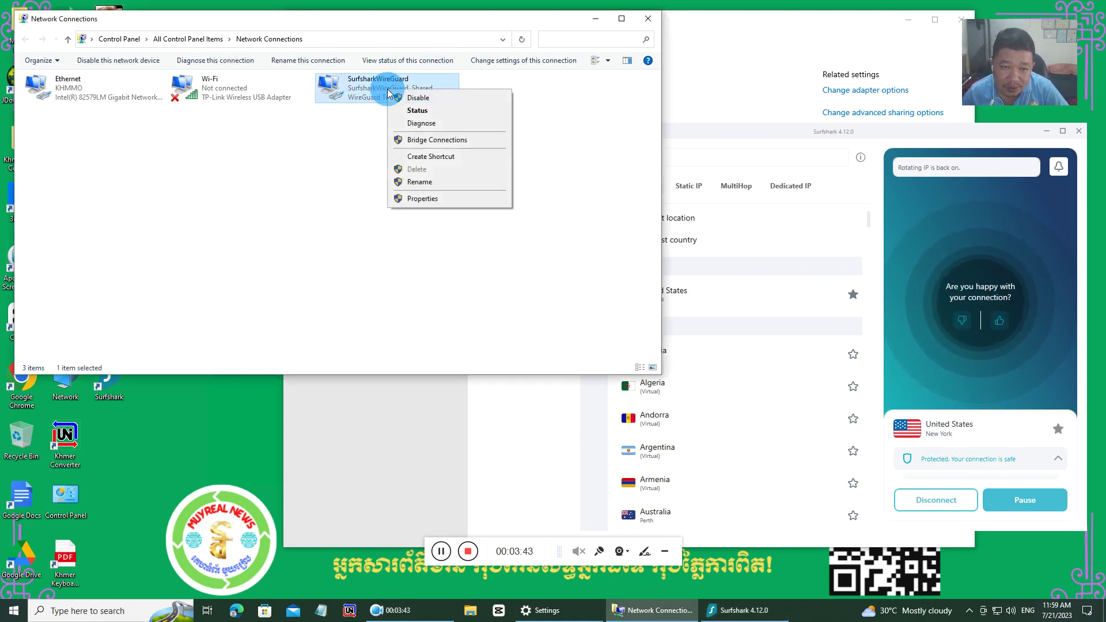
left_click(429, 196)
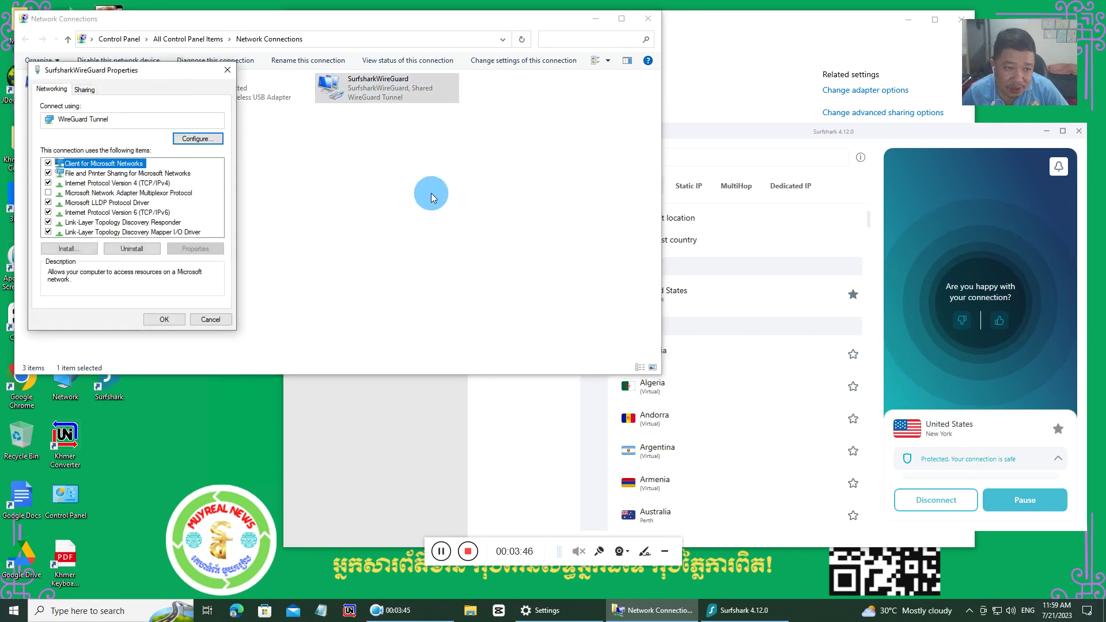
left_click_drag(148, 71, 401, 112)
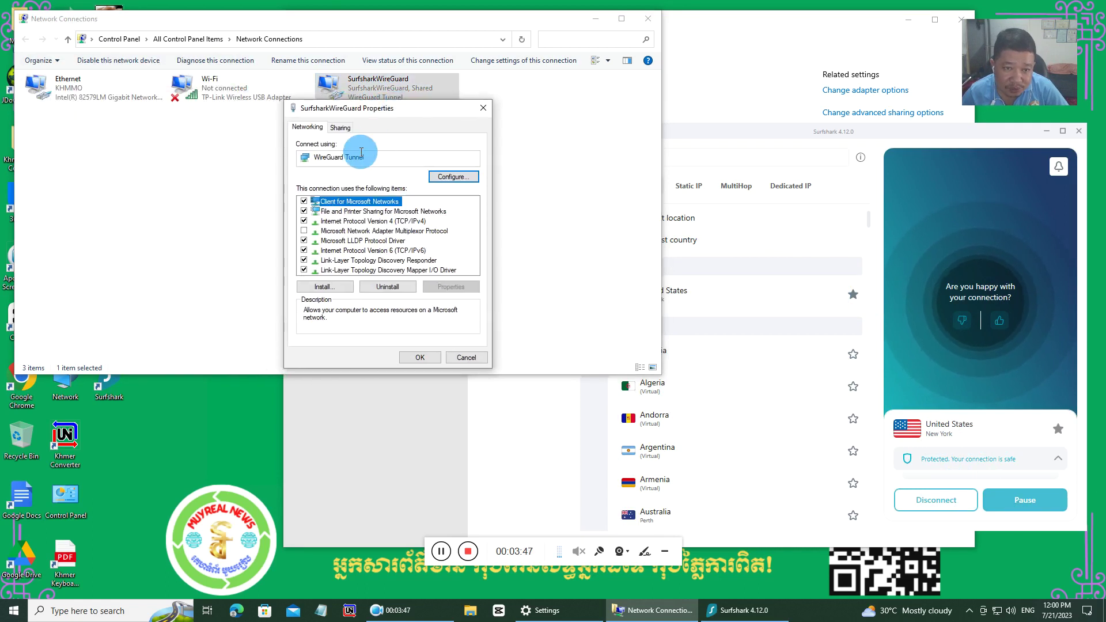
left_click(341, 128)
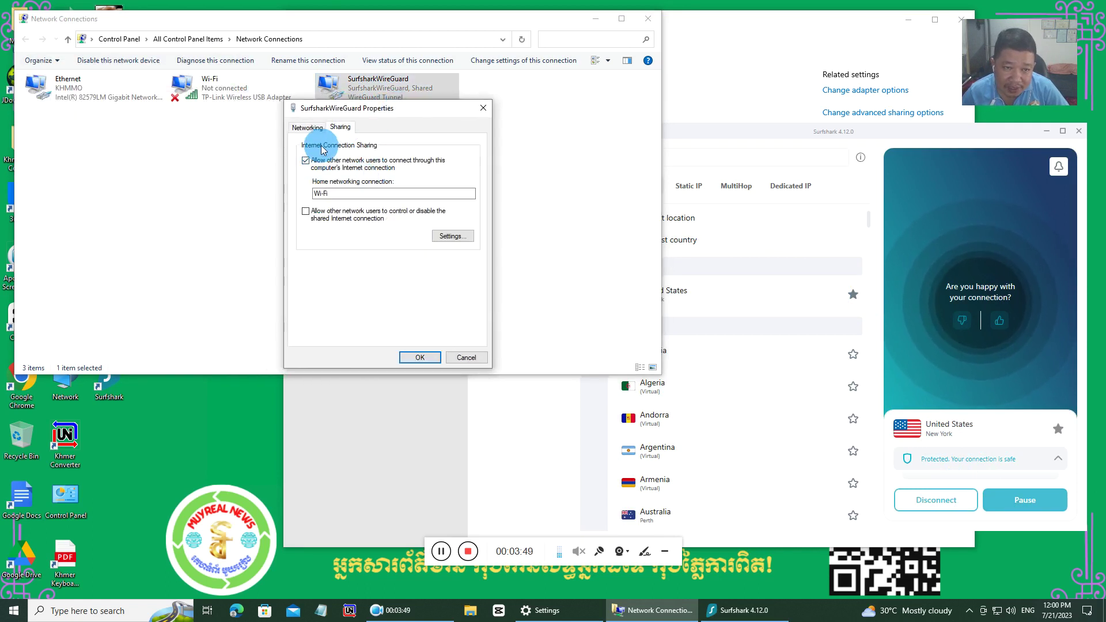
left_click(467, 357)
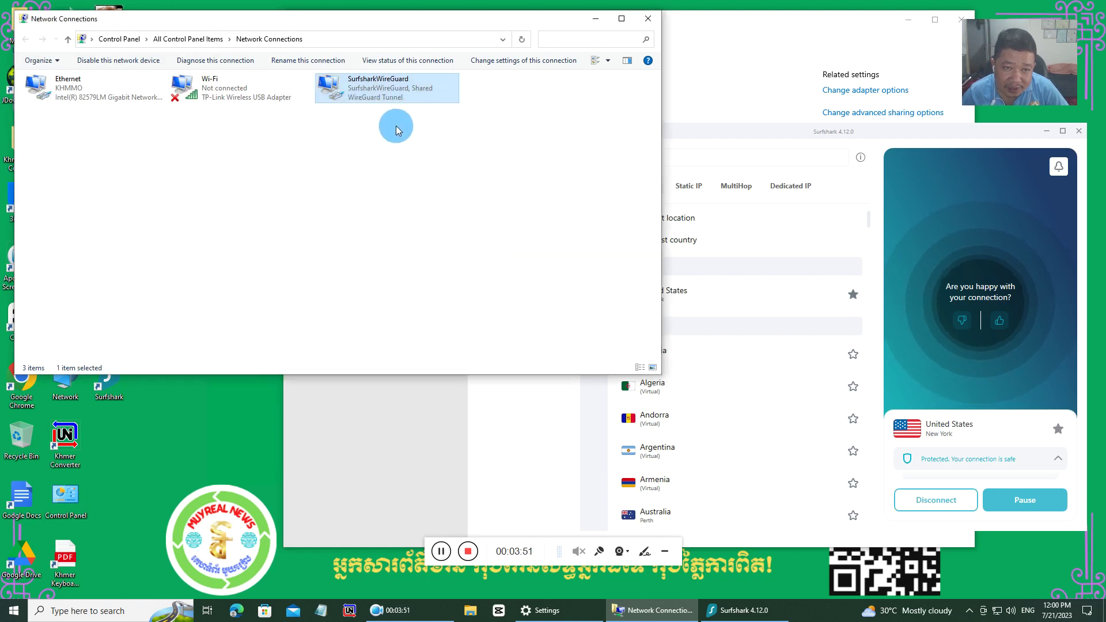
Disable internet connection sharing for other network users on the SurfsharkWireGuard adapter and apply the change.
right_click(394, 87)
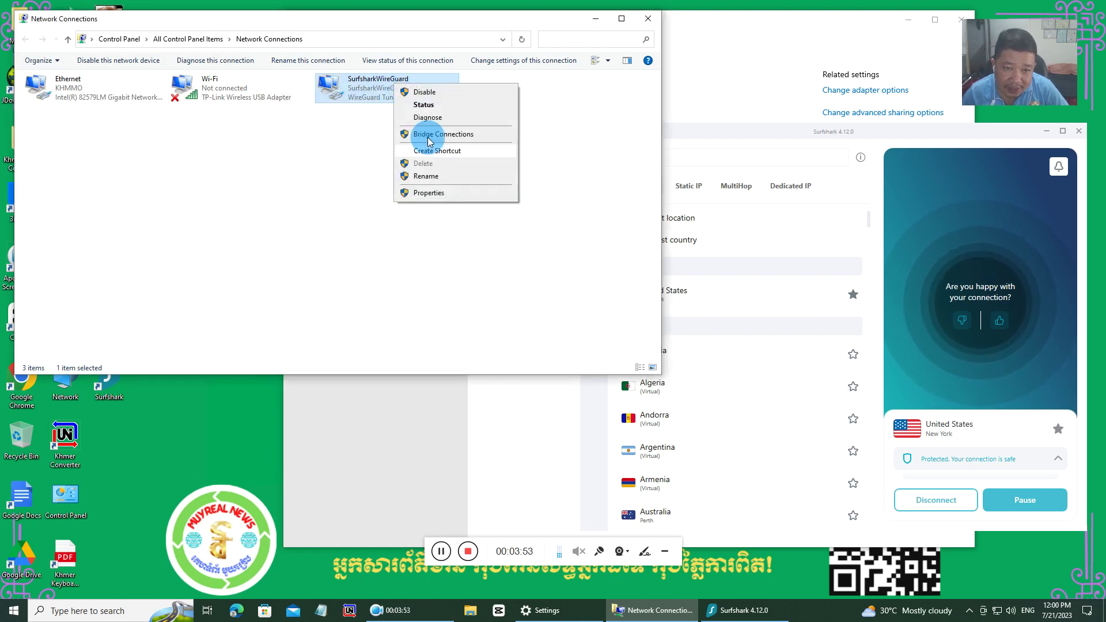
left_click(434, 192)
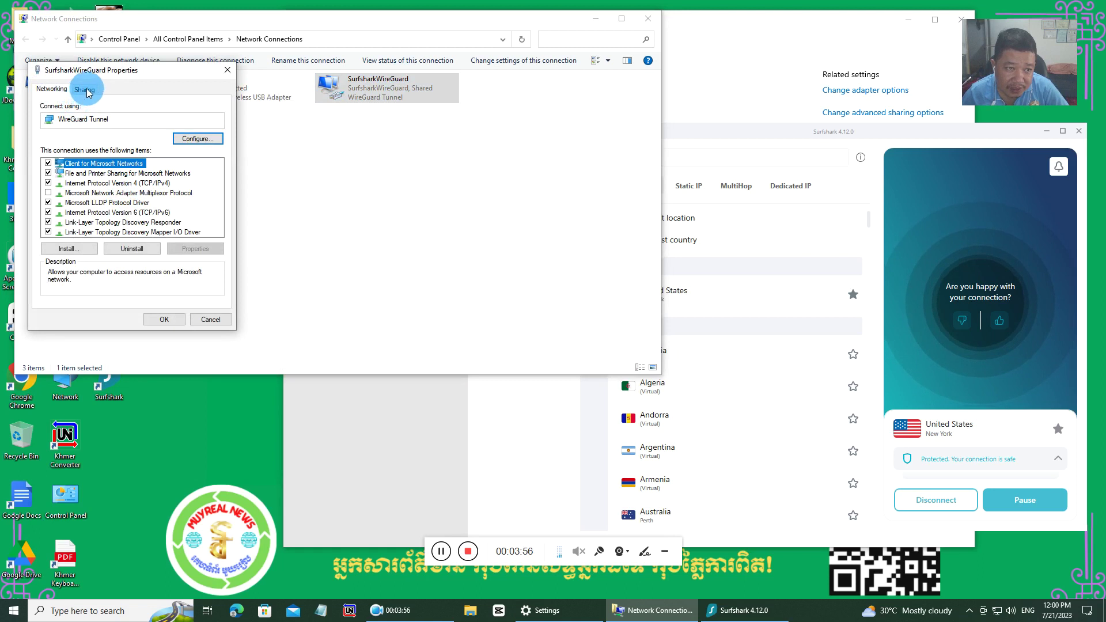
left_click(84, 89)
left_click(50, 123)
left_click(80, 153)
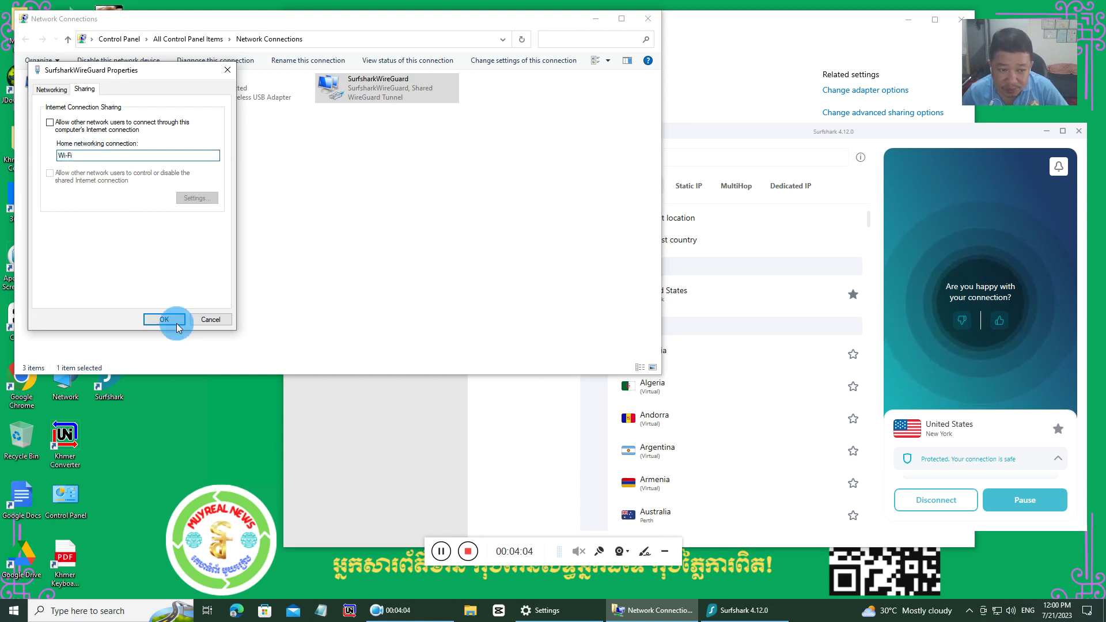
left_click(147, 314)
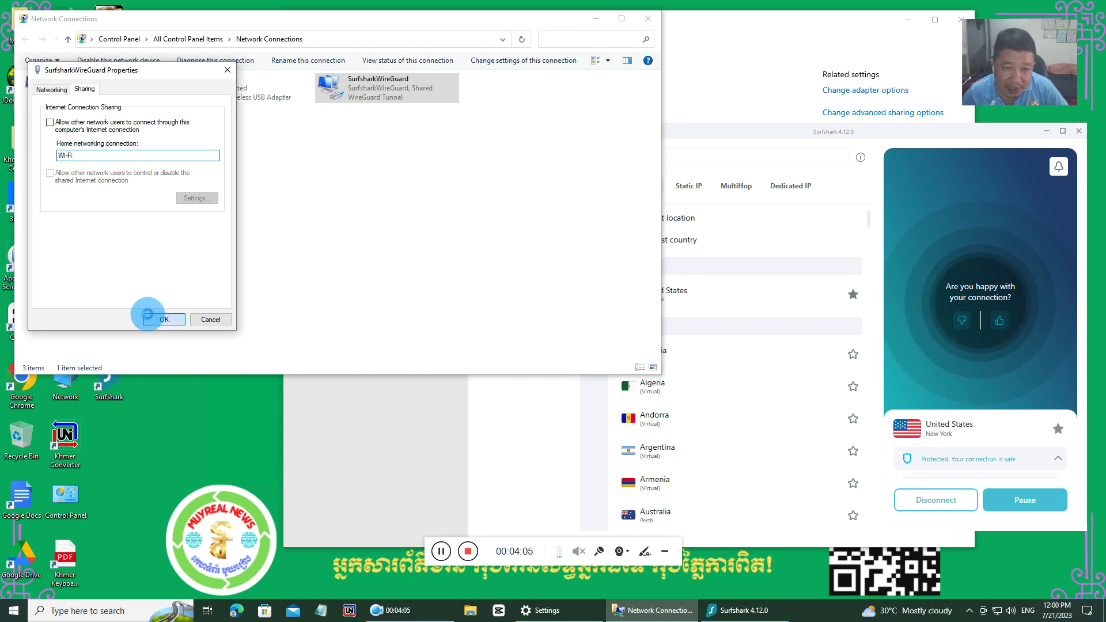
left_click(198, 314)
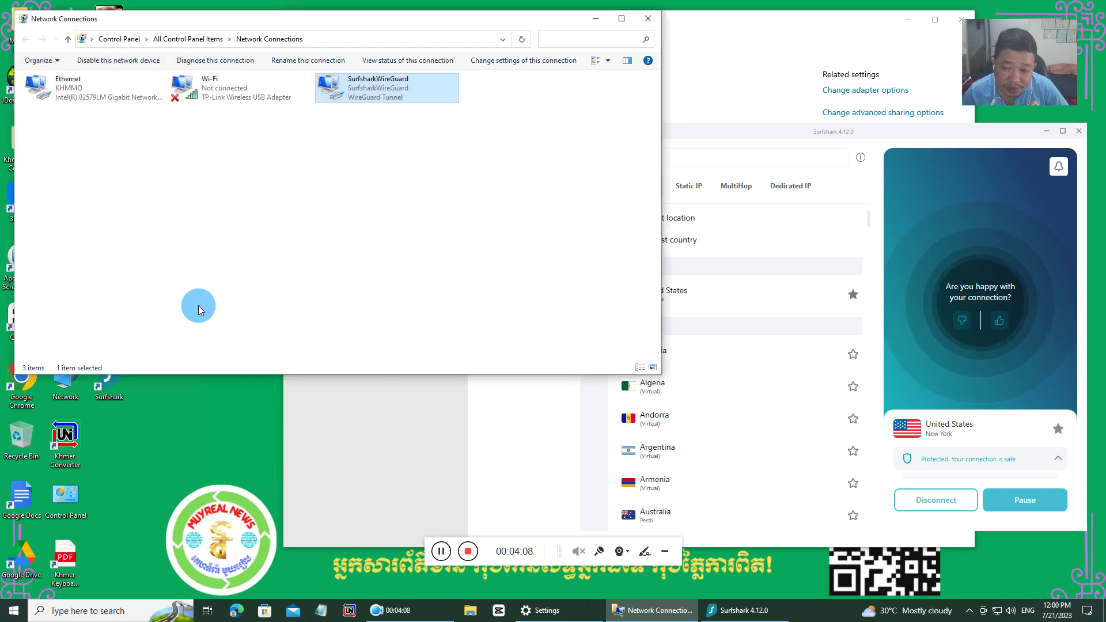
Turn on the Kill Switch in Surfshark's VPN settings.
left_click(796, 133)
left_click(593, 264)
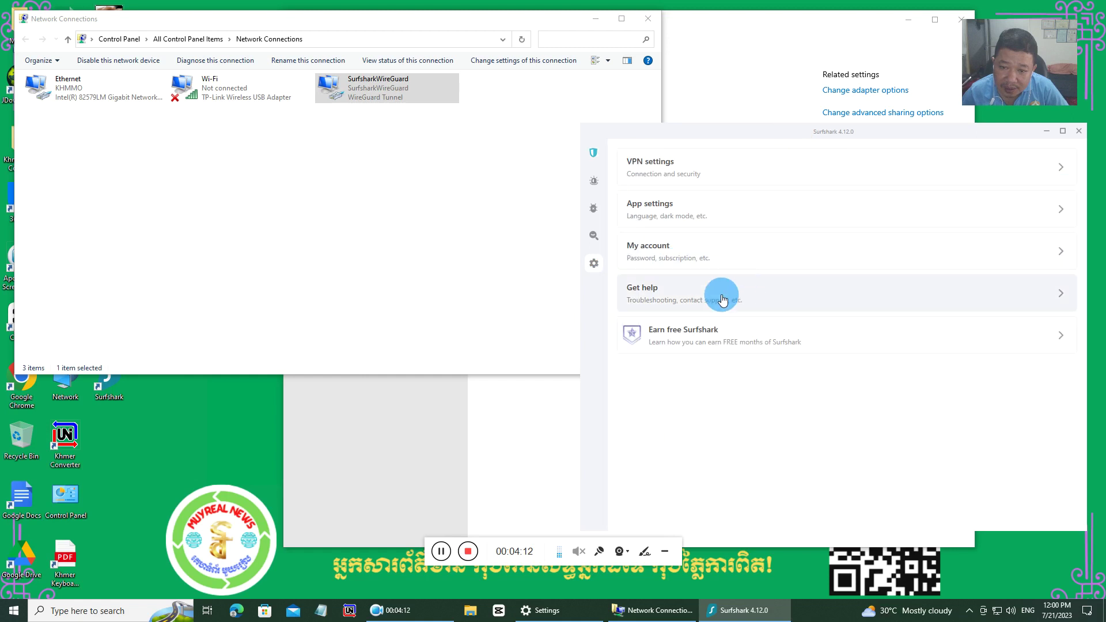
left_click(744, 176)
left_click(1042, 492)
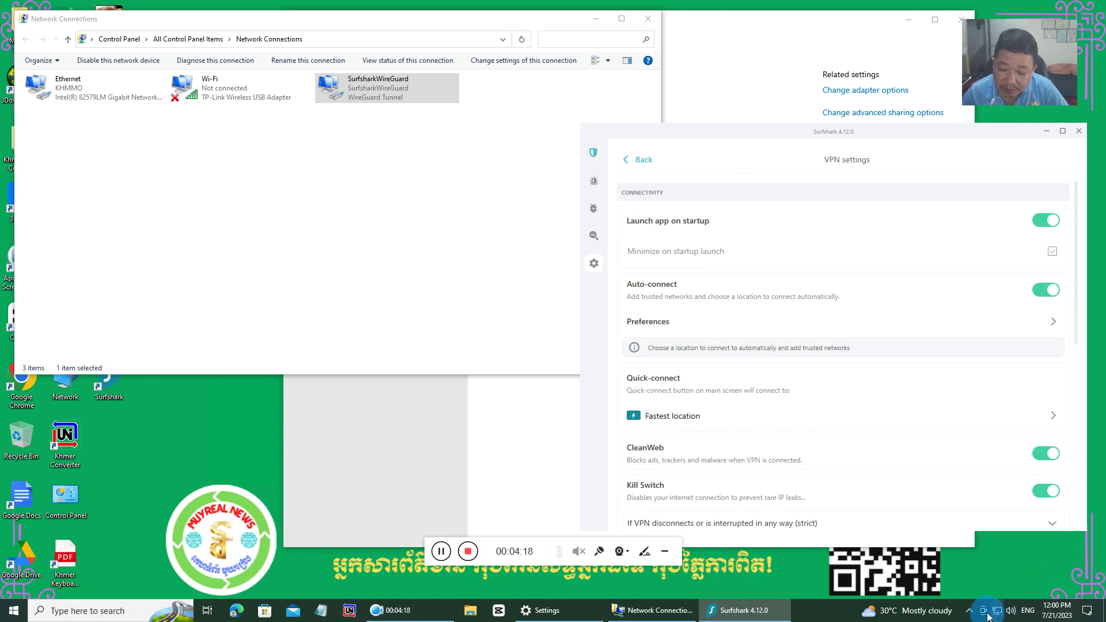
Return to Surfshark's VPN locations, select the SurfsharkWireGuard adapter in Network Connections, and close the Surfshark window.
left_click(600, 156)
left_click(371, 92)
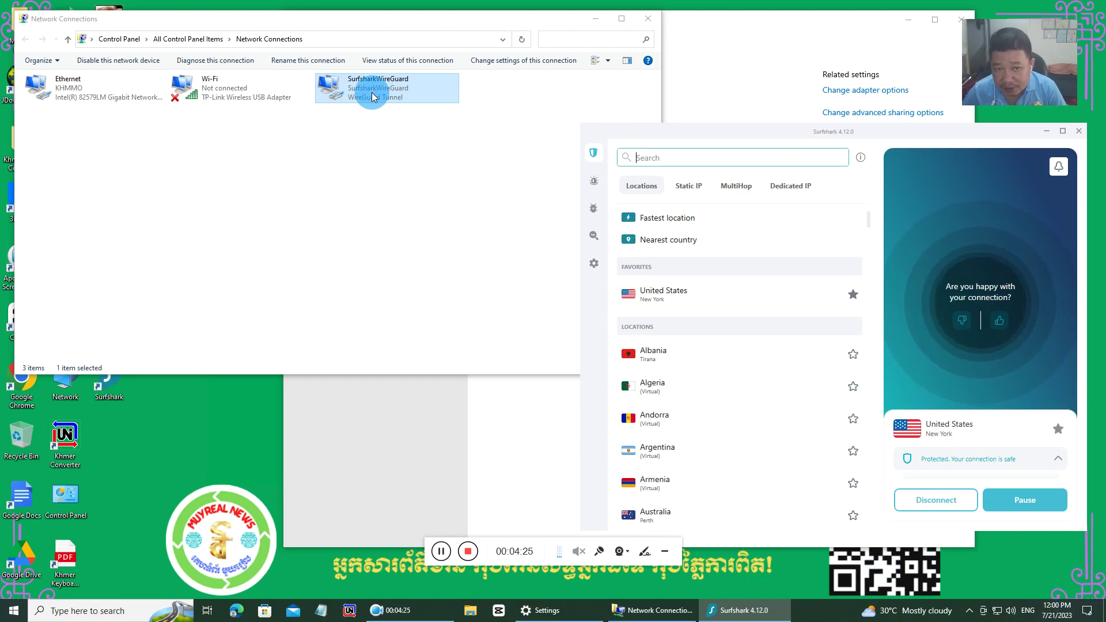
left_click(662, 186)
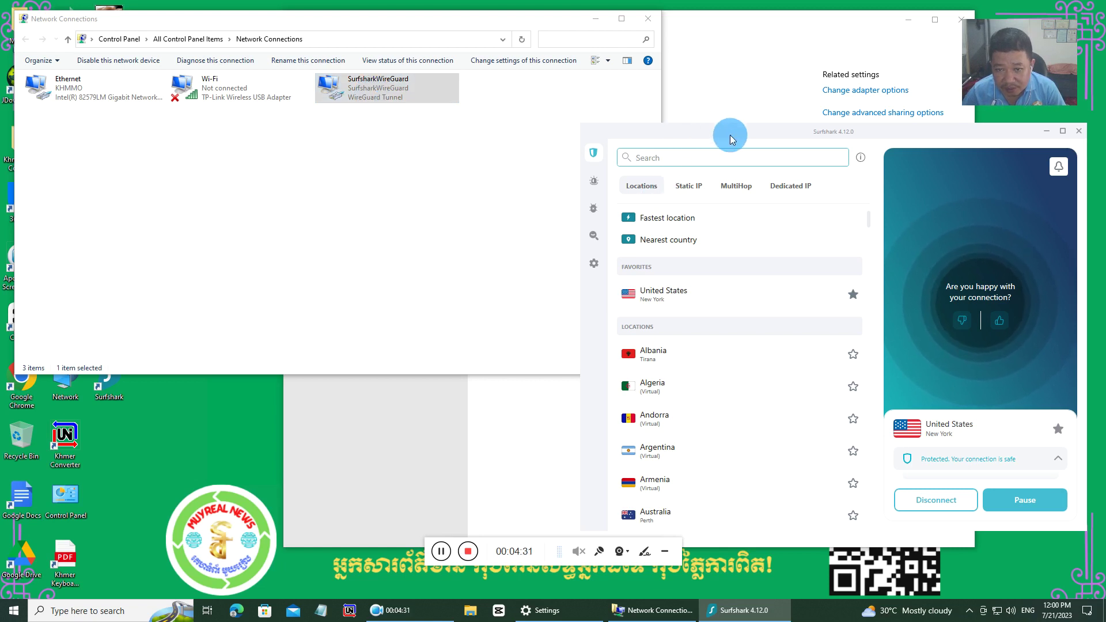
left_click(1079, 132)
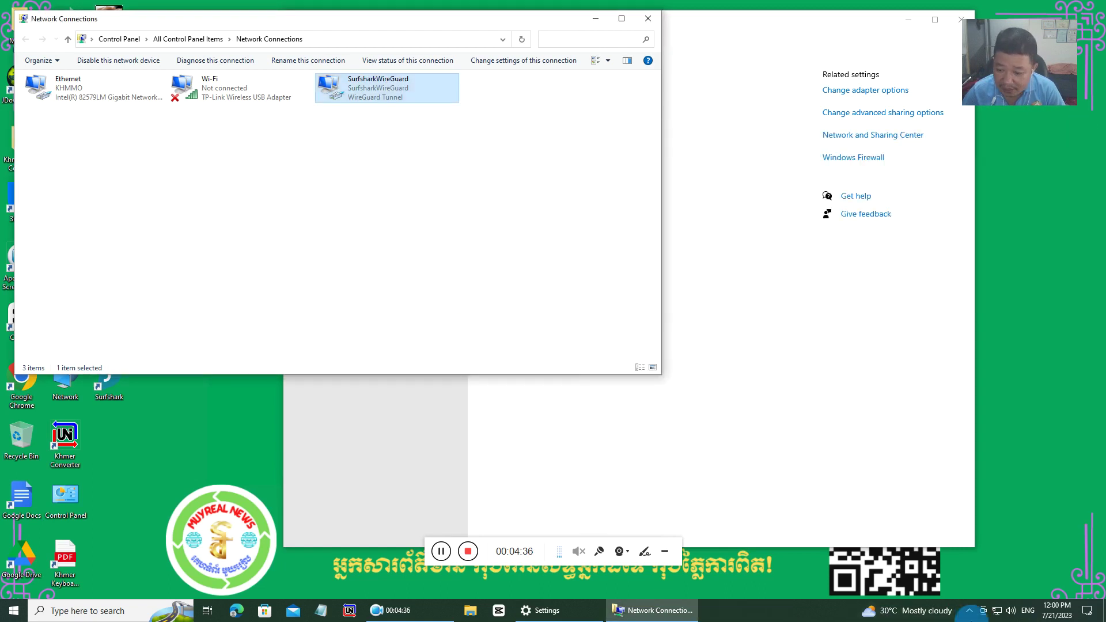
Quit Surfshark from its tray mini window, confirming that the VPN is turned off, and relaunch the app.
left_click(969, 610)
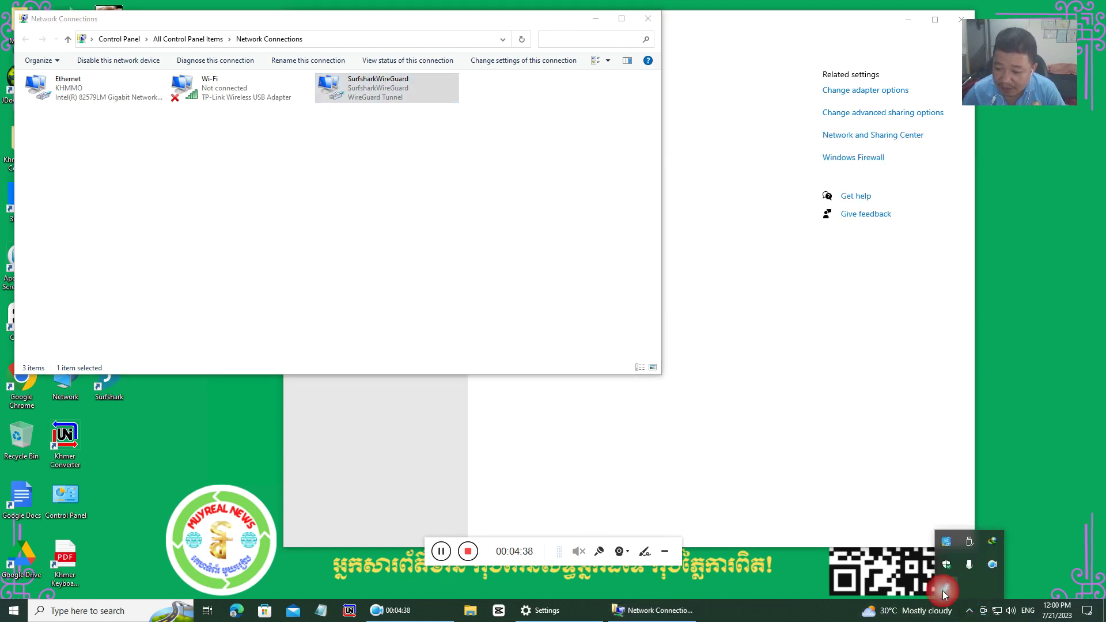
left_click(945, 588)
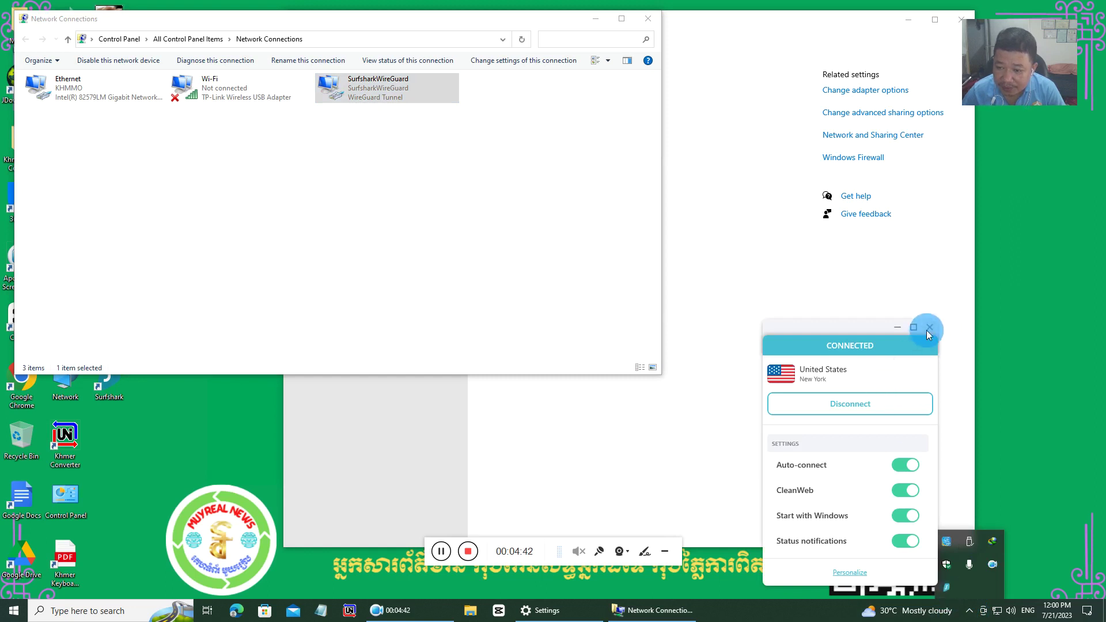
left_click(929, 326)
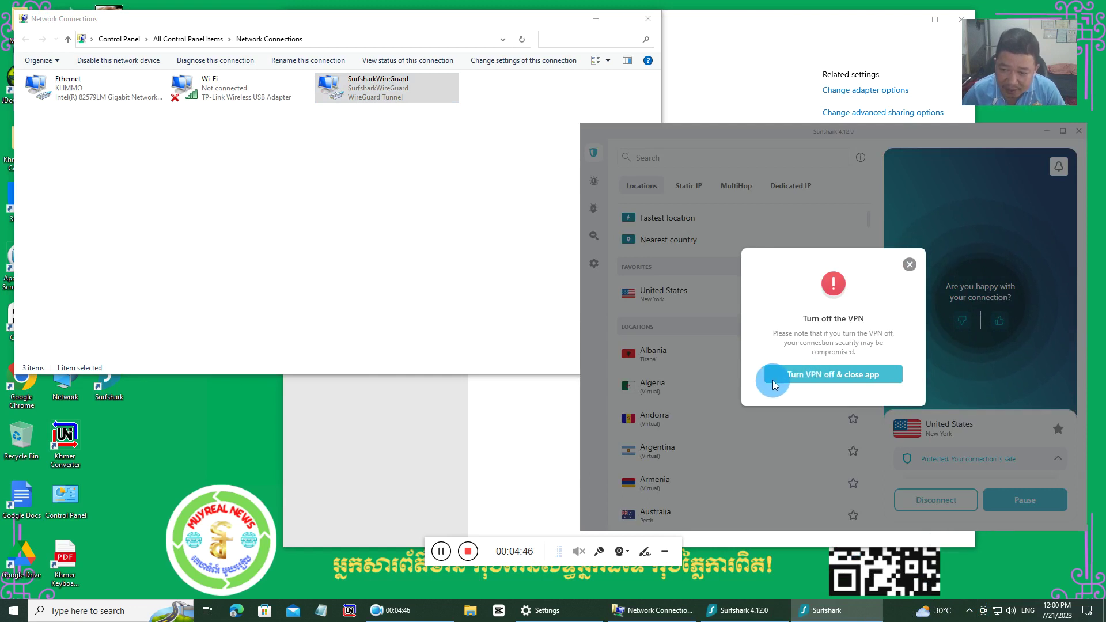
left_click(837, 375)
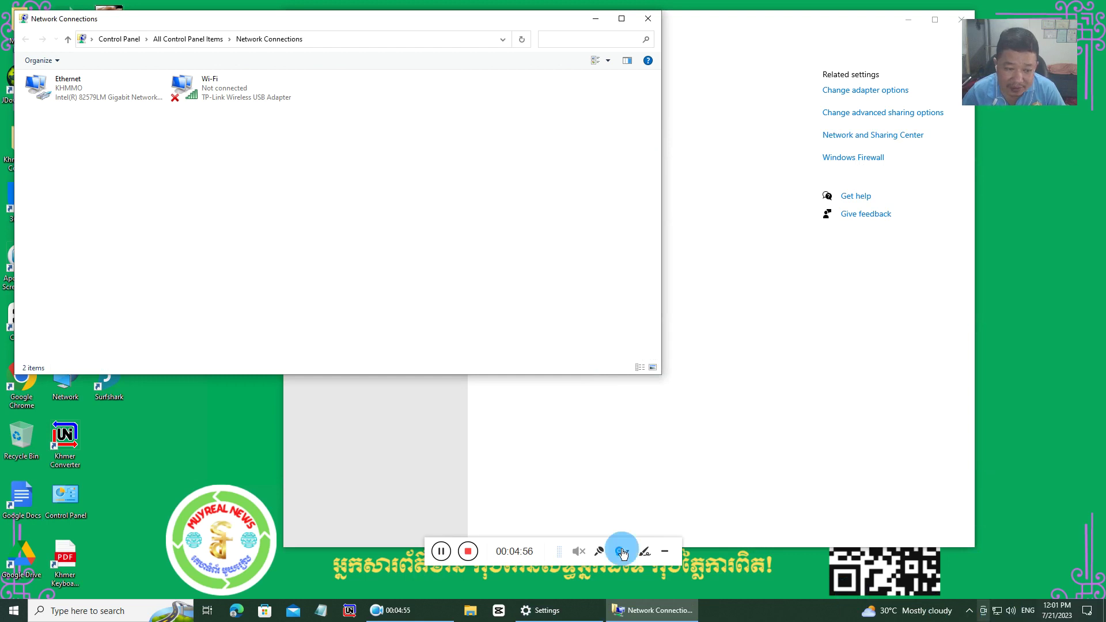
left_click(111, 397)
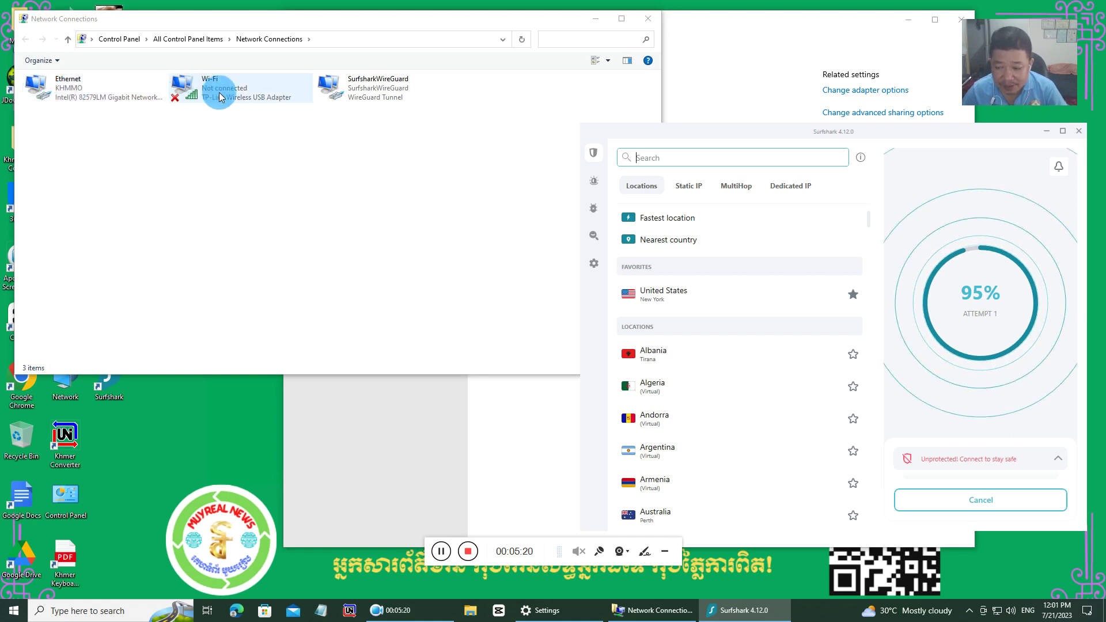
Enable internet connection sharing on the SurfsharkWireGuard adapter with Ethernet as the home networking connection and apply it.
right_click(365, 95)
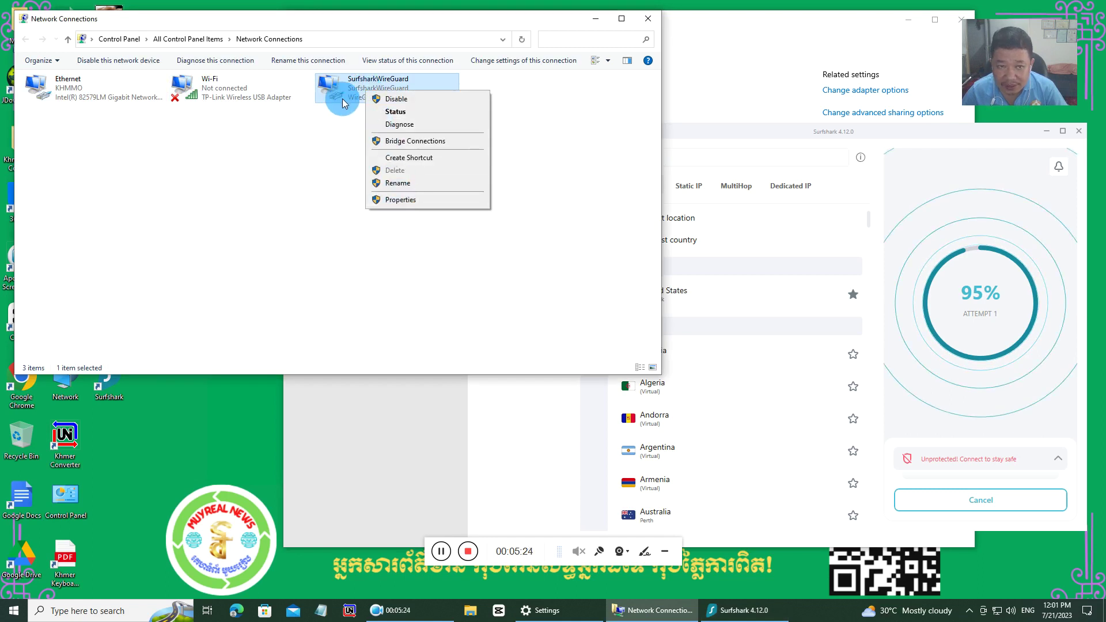
left_click(418, 202)
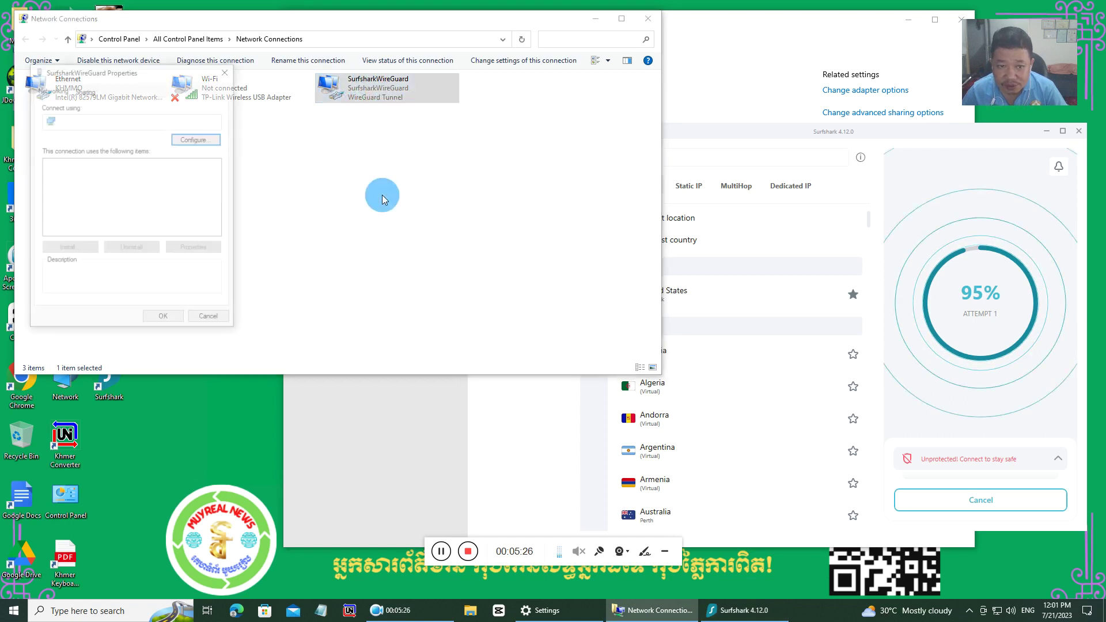
left_click(85, 90)
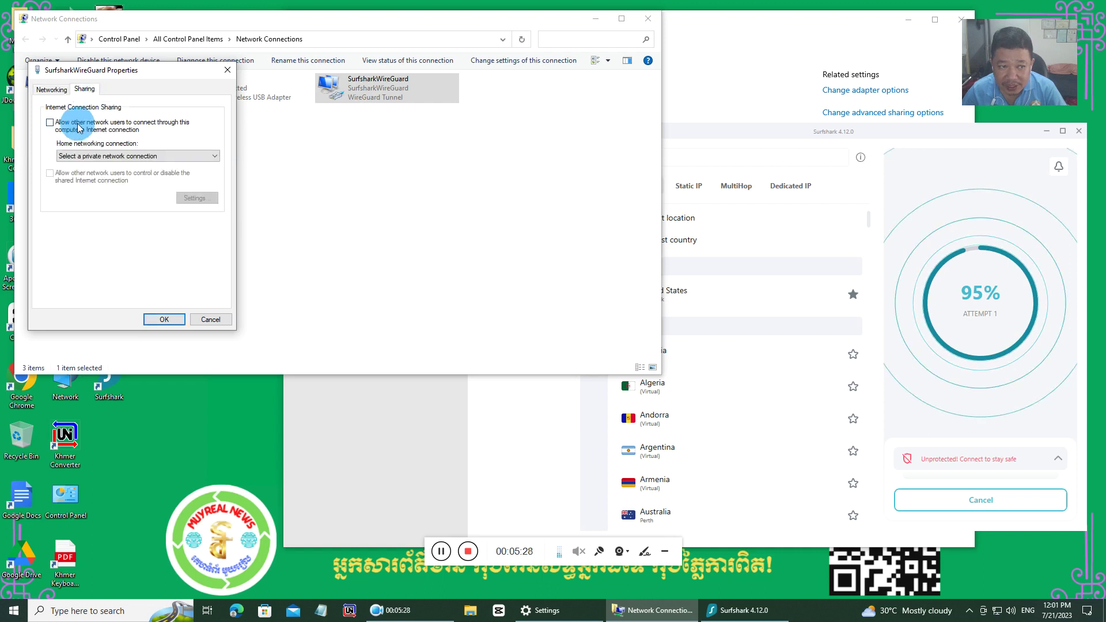
left_click_drag(150, 70, 556, 127)
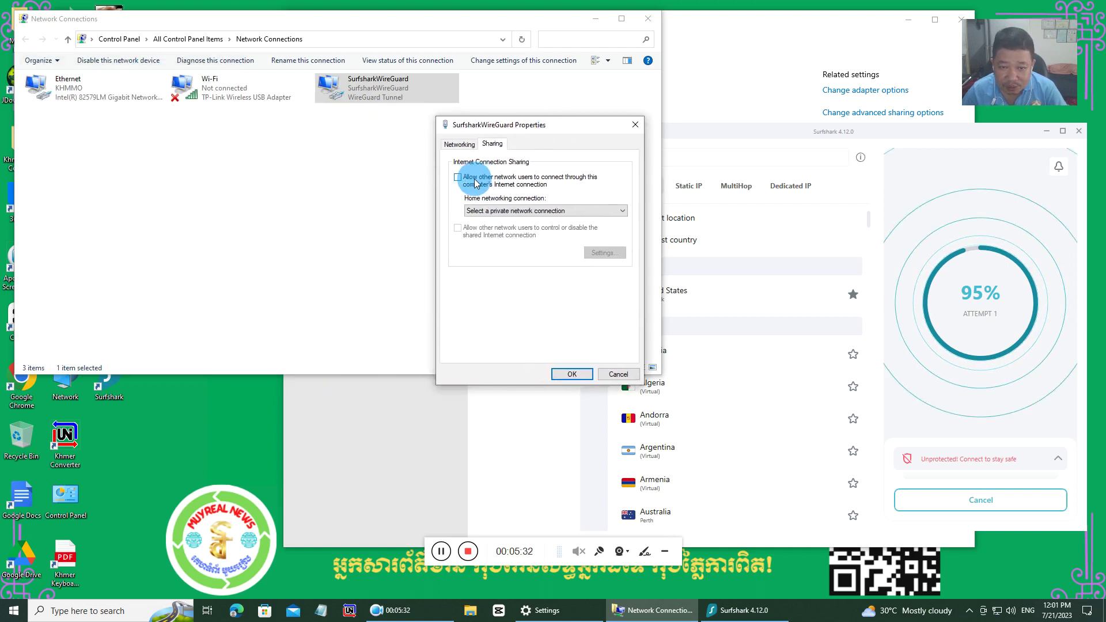
left_click(1014, 55)
left_click_drag(1014, 56, 728, 59)
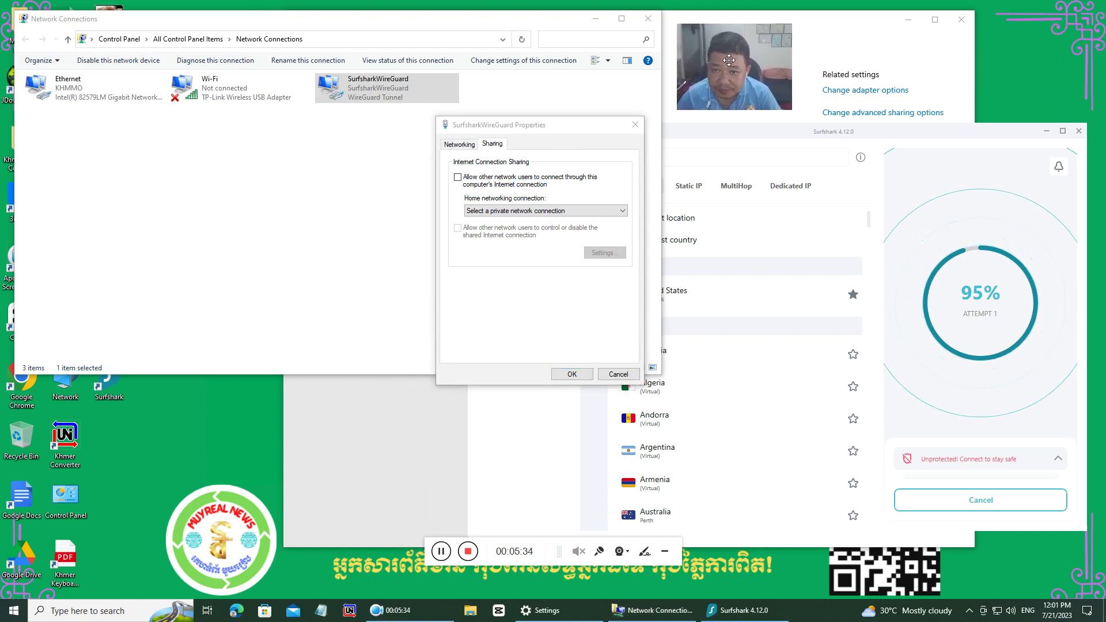
left_click(466, 184)
left_click(537, 212)
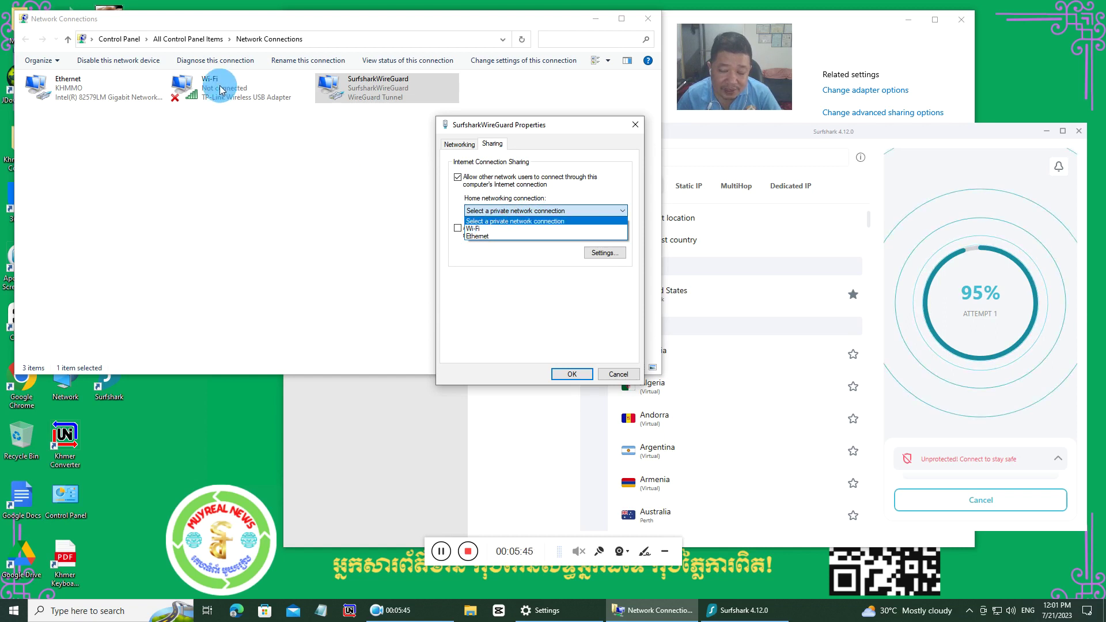
mouse_move(996, 615)
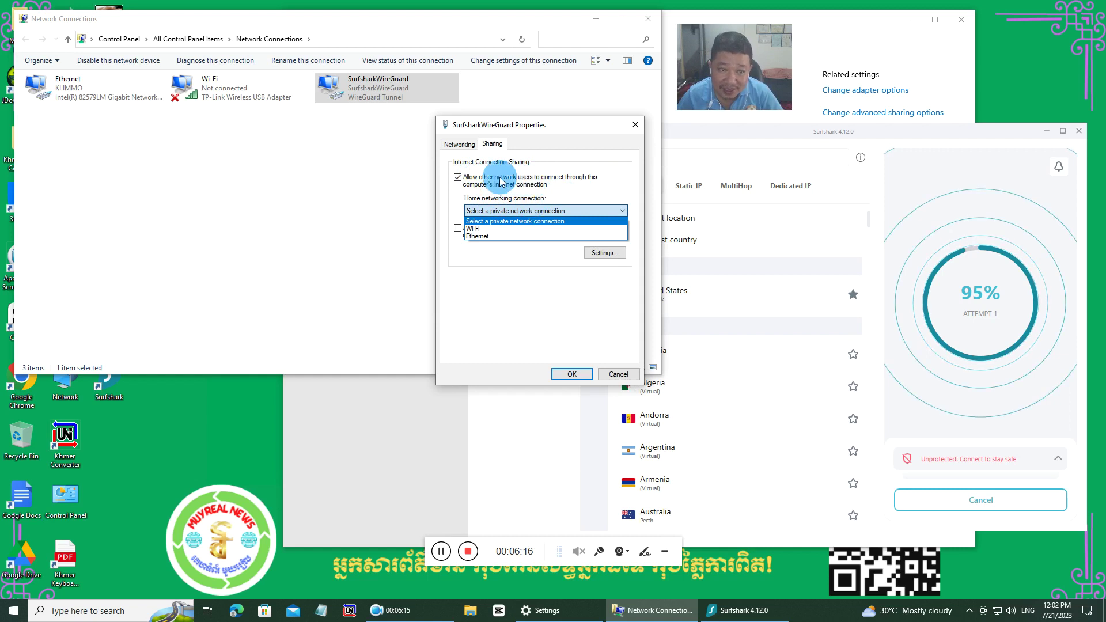
left_click(487, 236)
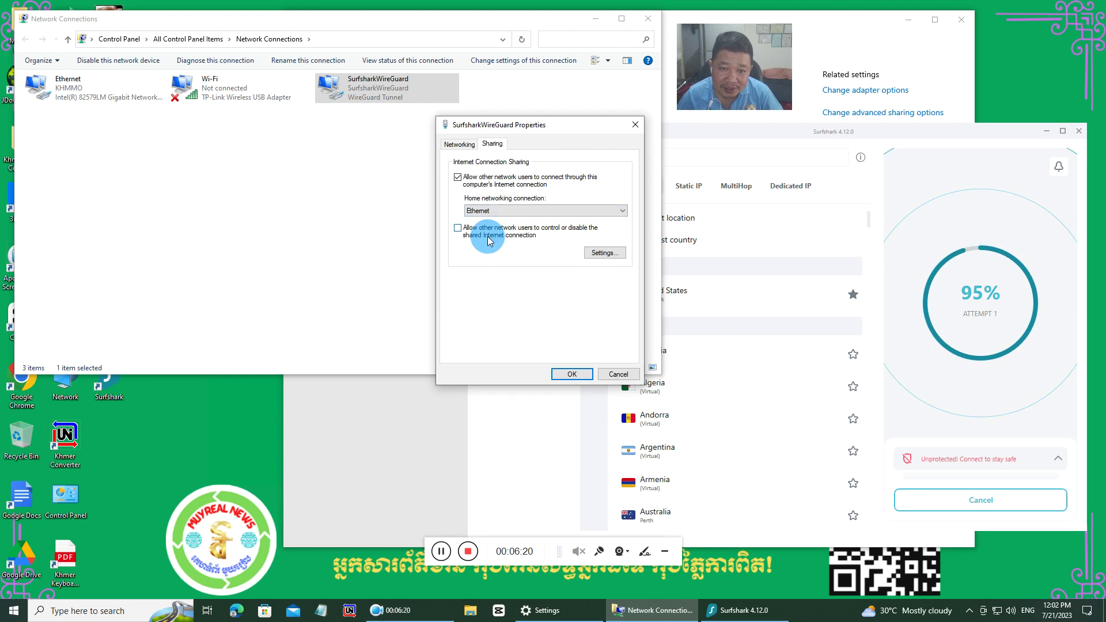
left_click(571, 373)
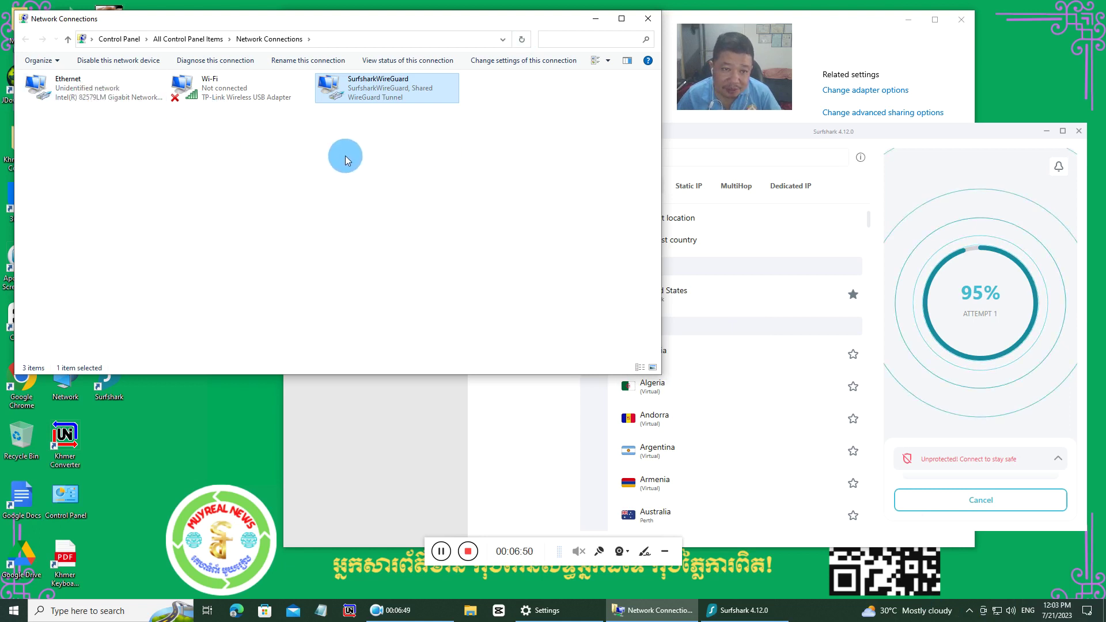
Turn internet connection sharing back off for the SurfsharkWireGuard adapter and apply the change.
right_click(381, 93)
left_click(409, 198)
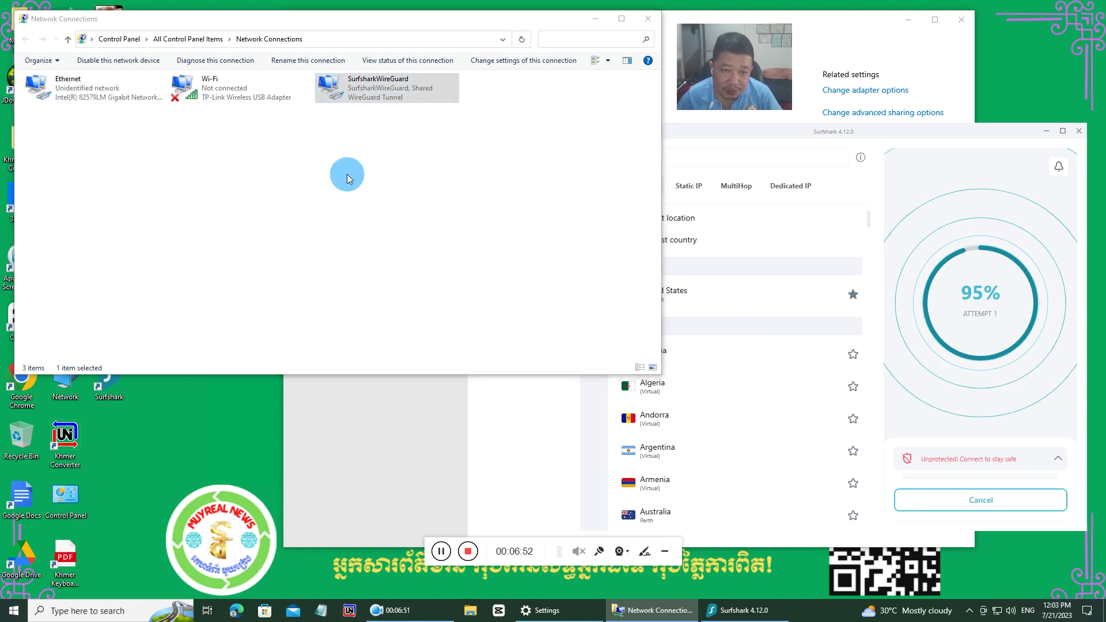
left_click(84, 89)
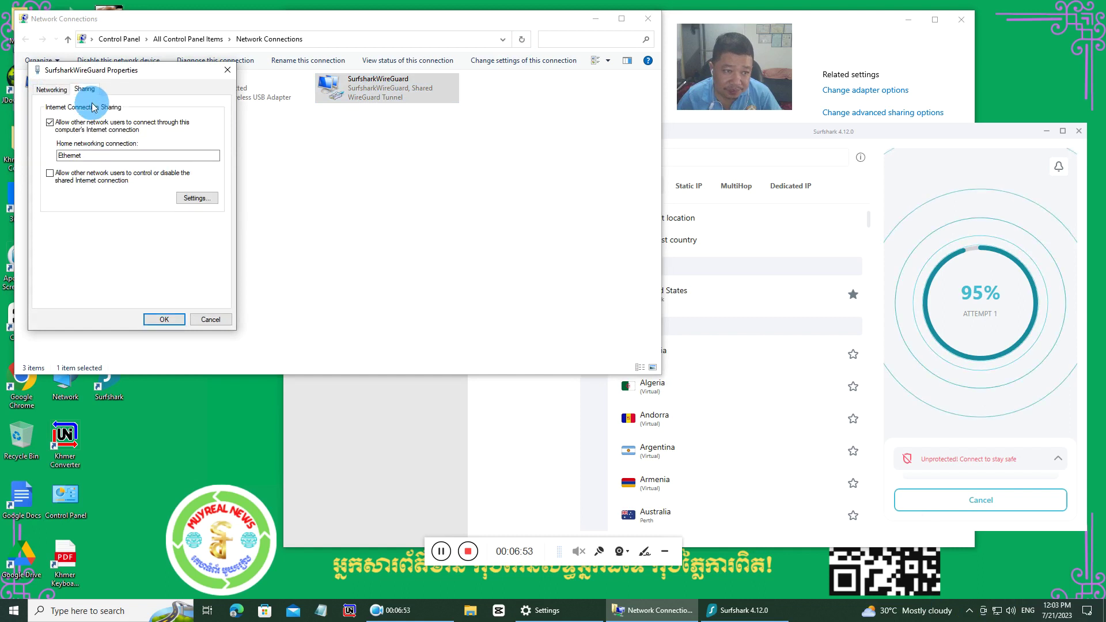
left_click(50, 124)
left_click(51, 123)
left_click(50, 124)
left_click(165, 319)
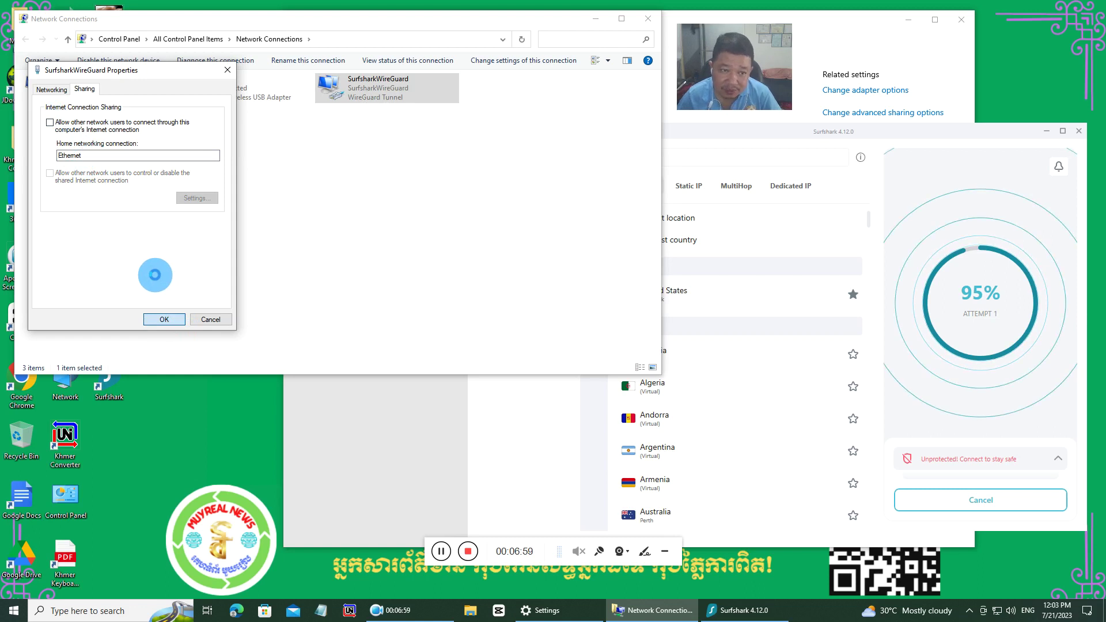
right_click(382, 89)
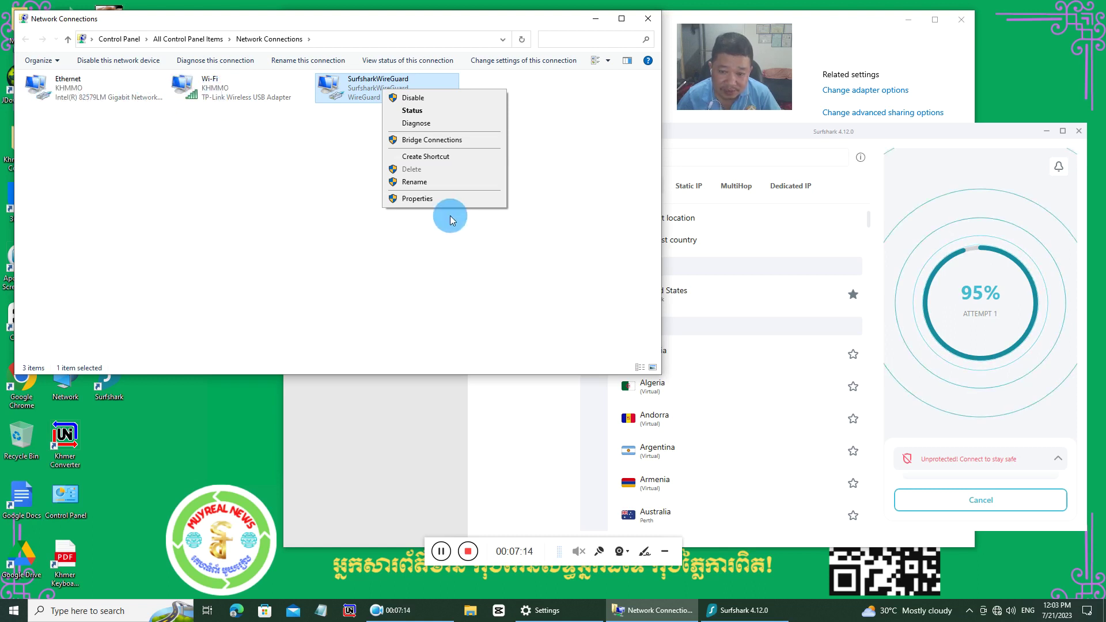
mouse_move(997, 609)
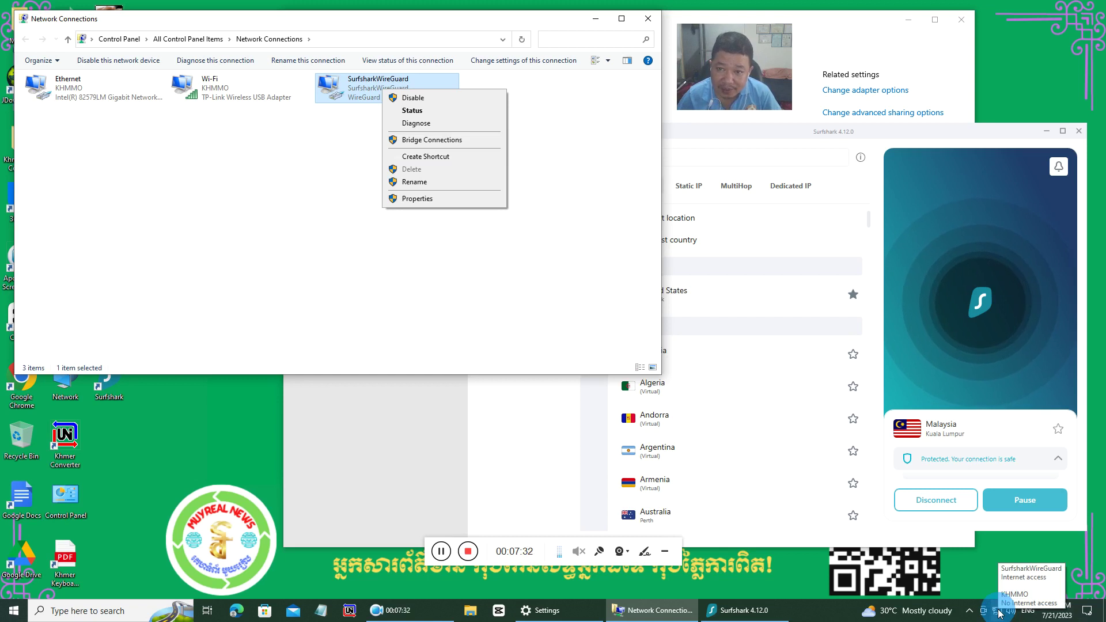
left_click(412, 200)
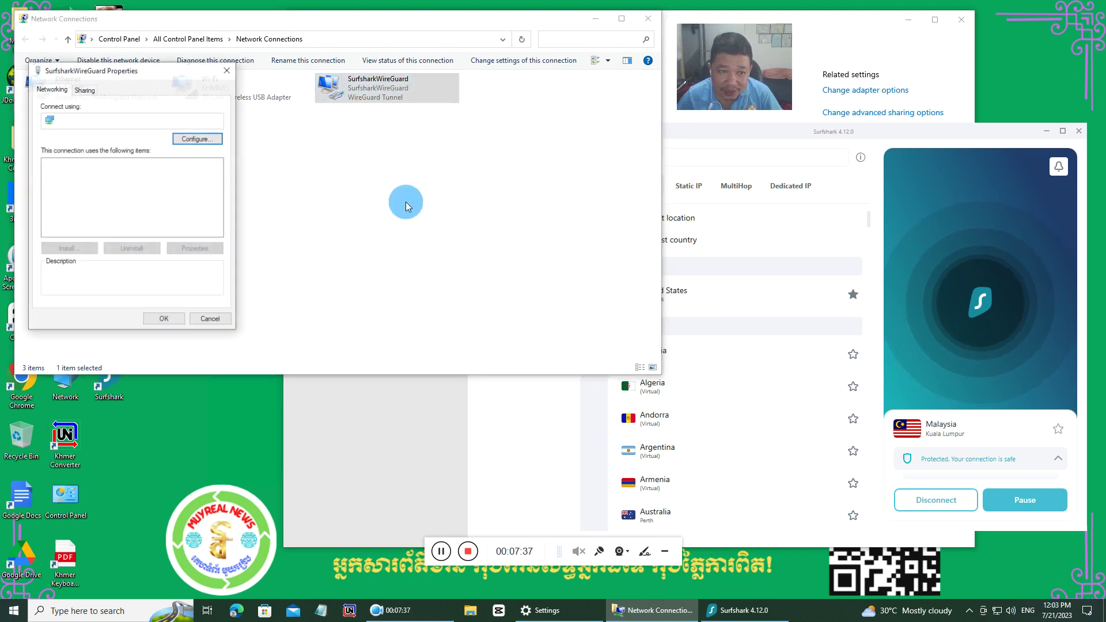
left_click(85, 89)
left_click(57, 130)
left_click(123, 155)
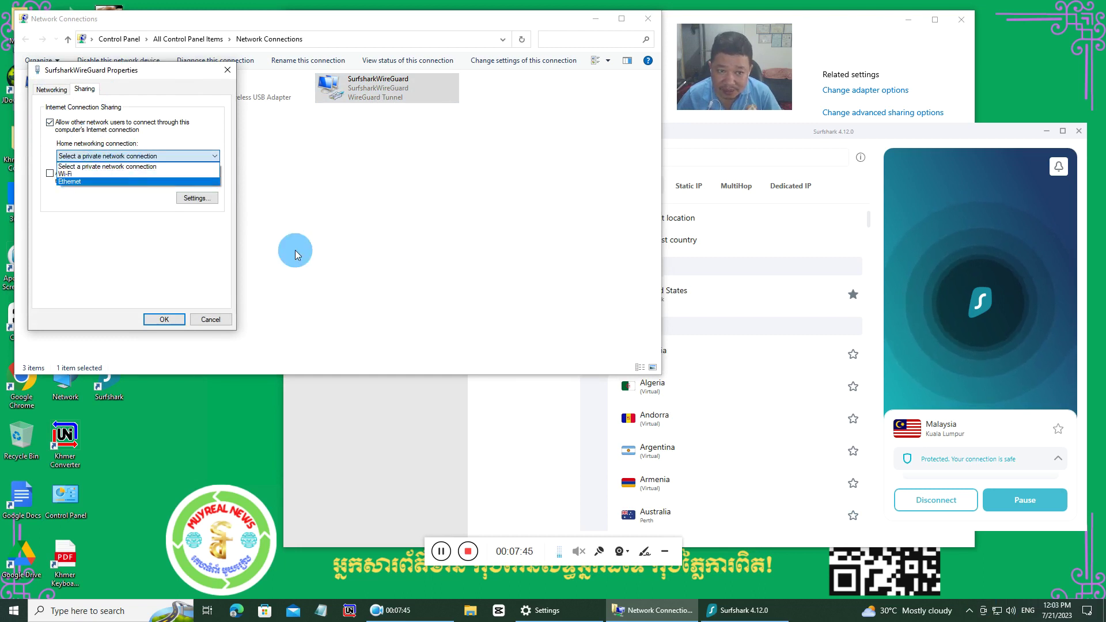
left_click(216, 320)
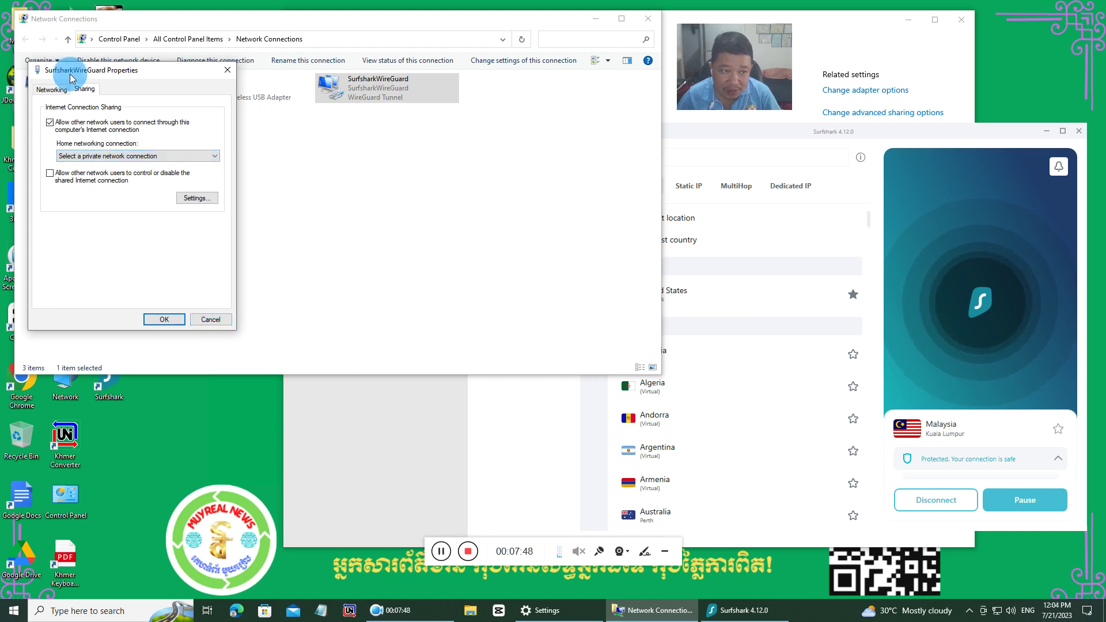
left_click(219, 318)
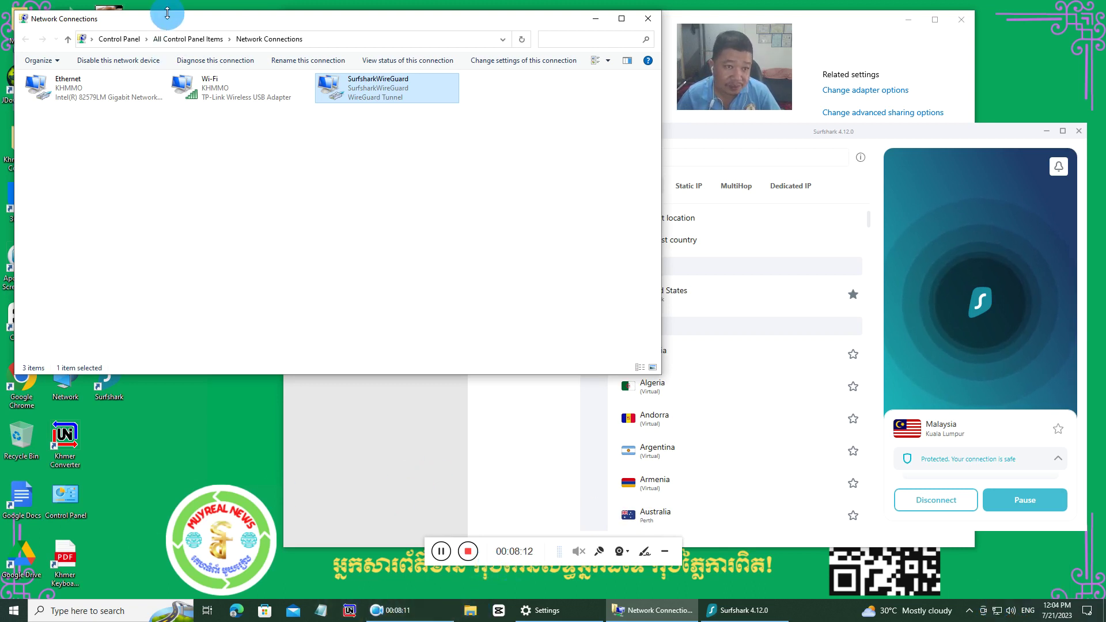
Switch to Google Chrome and open whoer.net to check the country of the public IP address.
left_click_drag(164, 25, 339, 56)
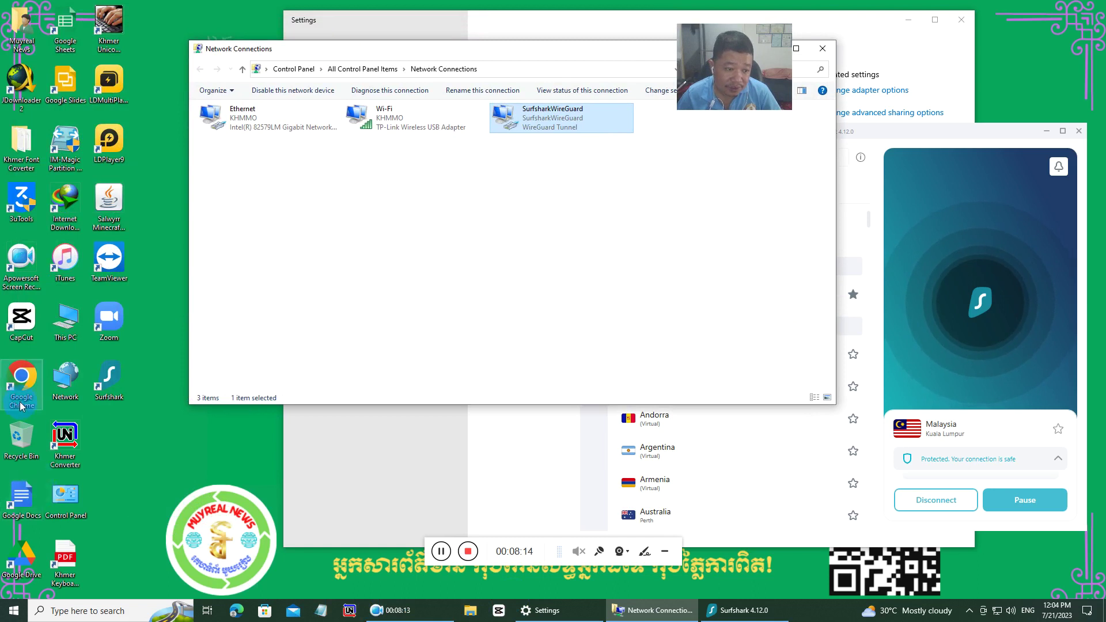
left_click(192, 432)
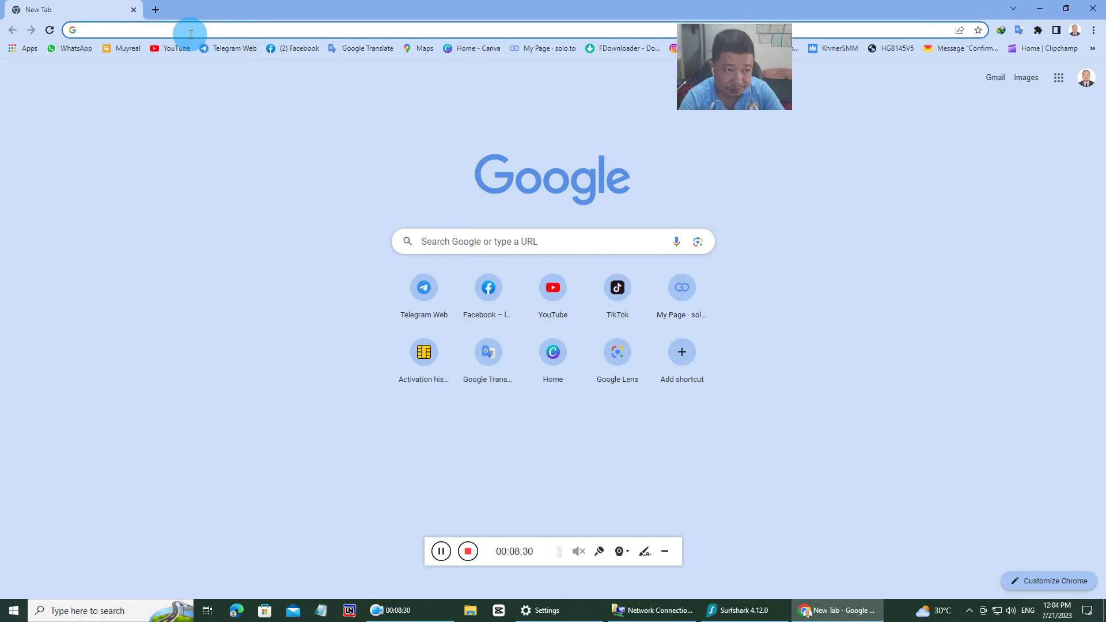
type("wh")
key("Return")
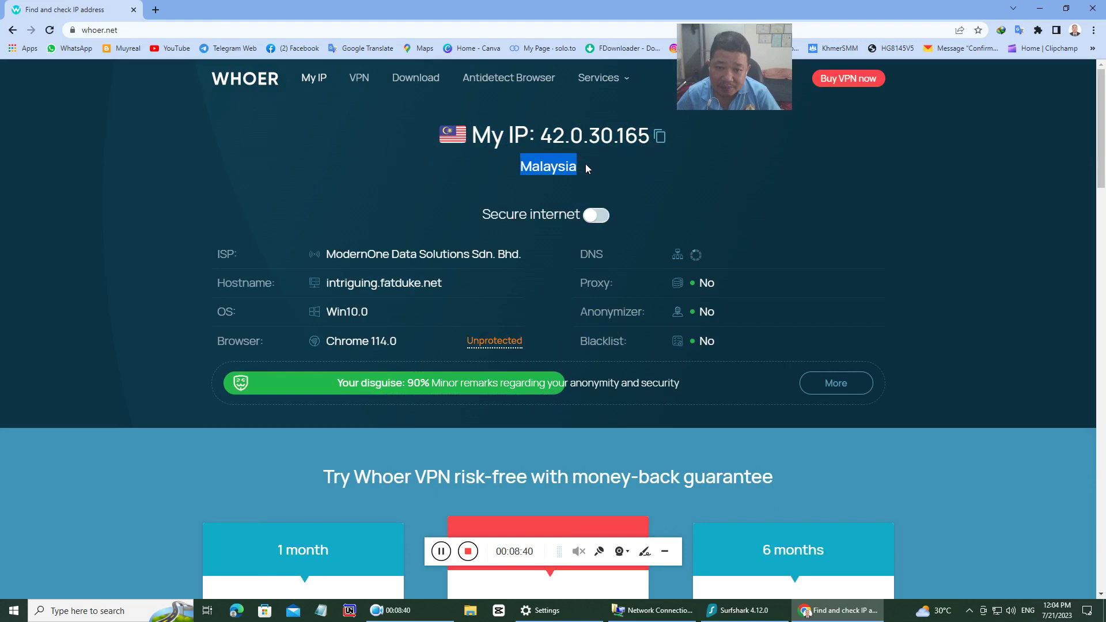
left_click_drag(586, 166, 590, 167)
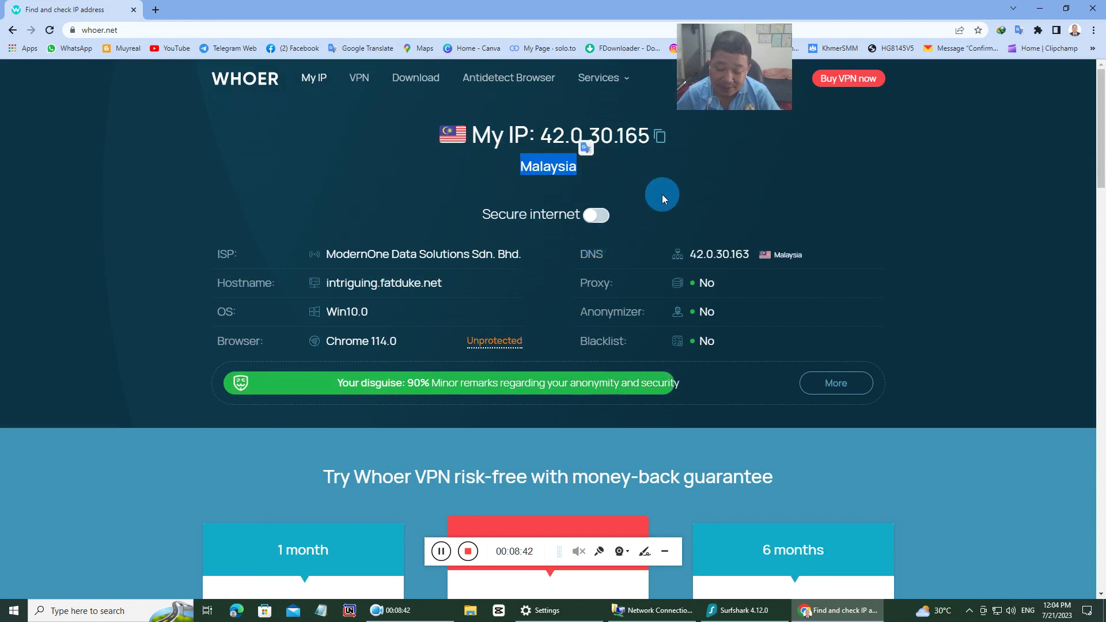
Switch to Surfshark, review the Kill Switch and protocol in the VPN settings, and expand the connection details in the VPN view.
left_click(756, 613)
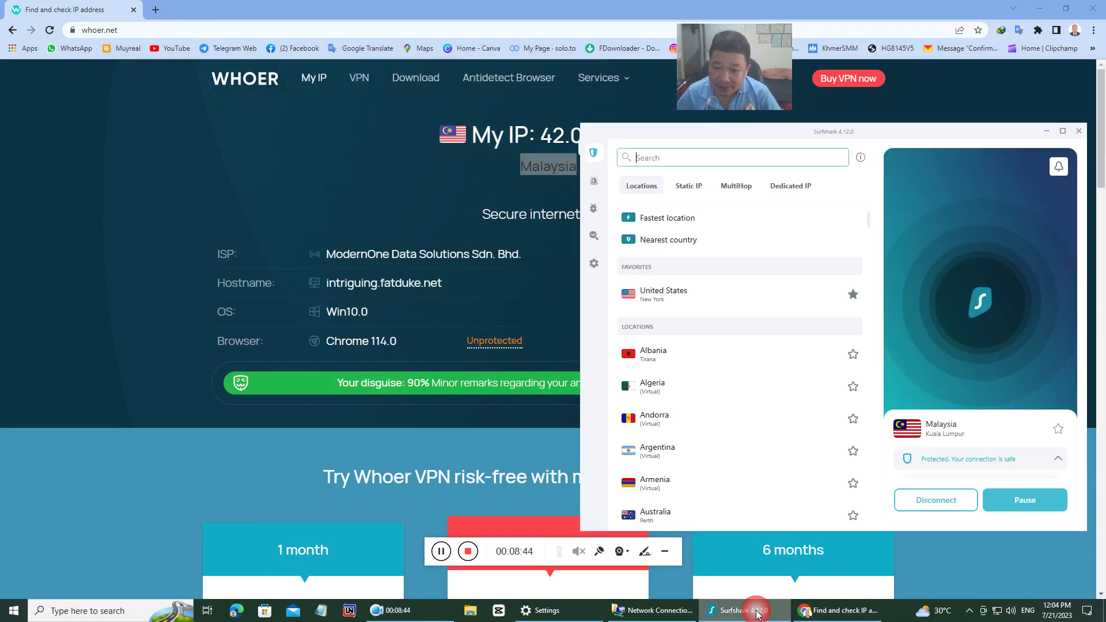
left_click(593, 266)
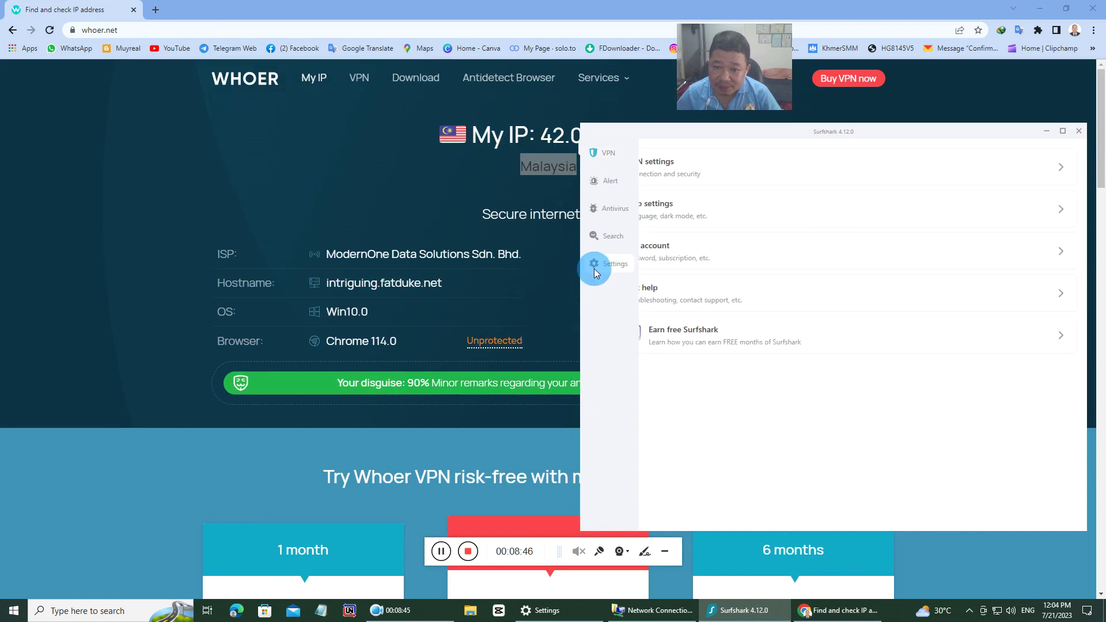
left_click(686, 165)
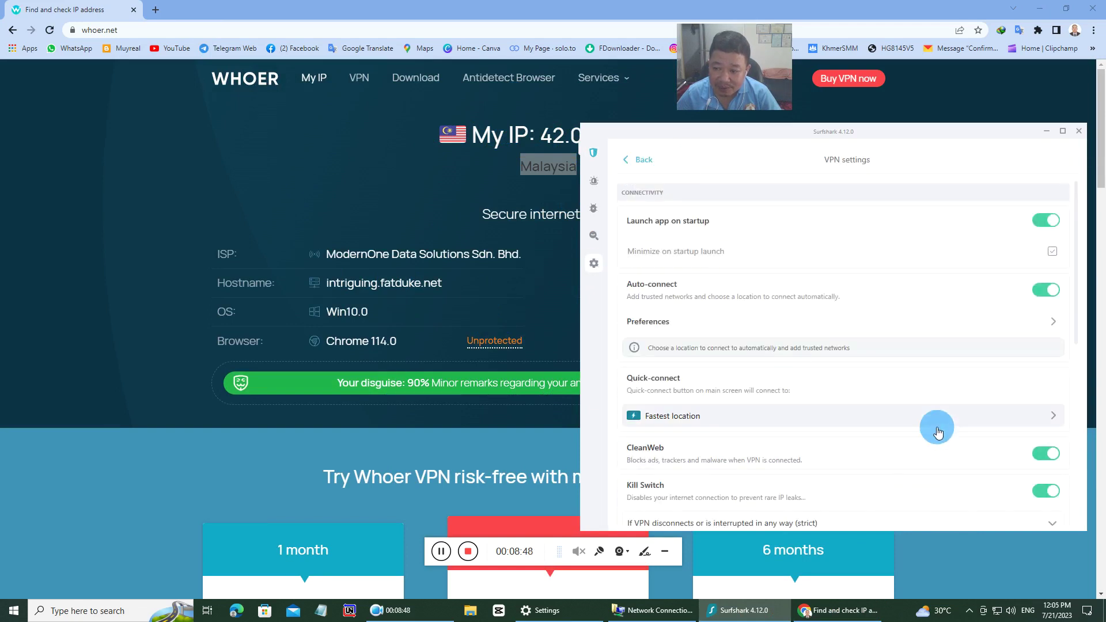
scroll(910, 449, "down", 4)
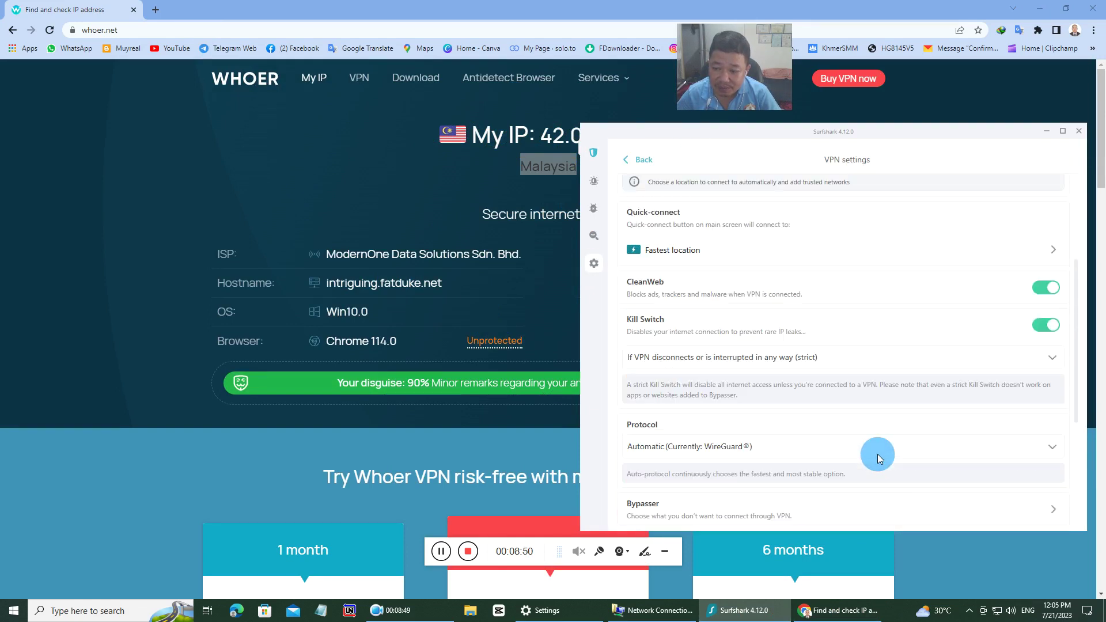
scroll(877, 459, "down", 3)
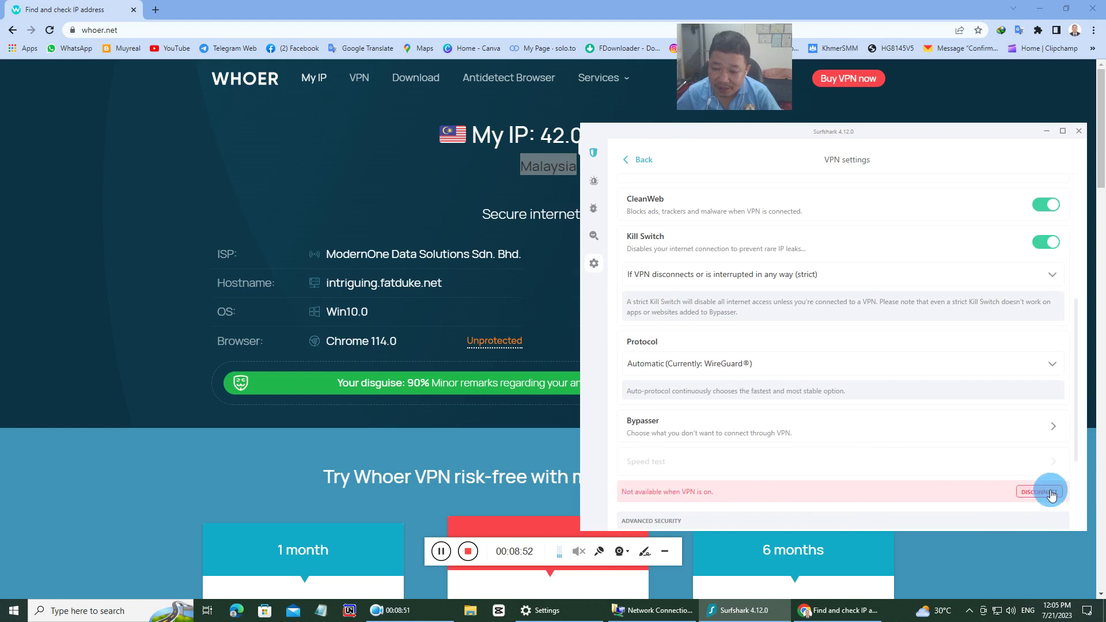
scroll(776, 482, "up", 5)
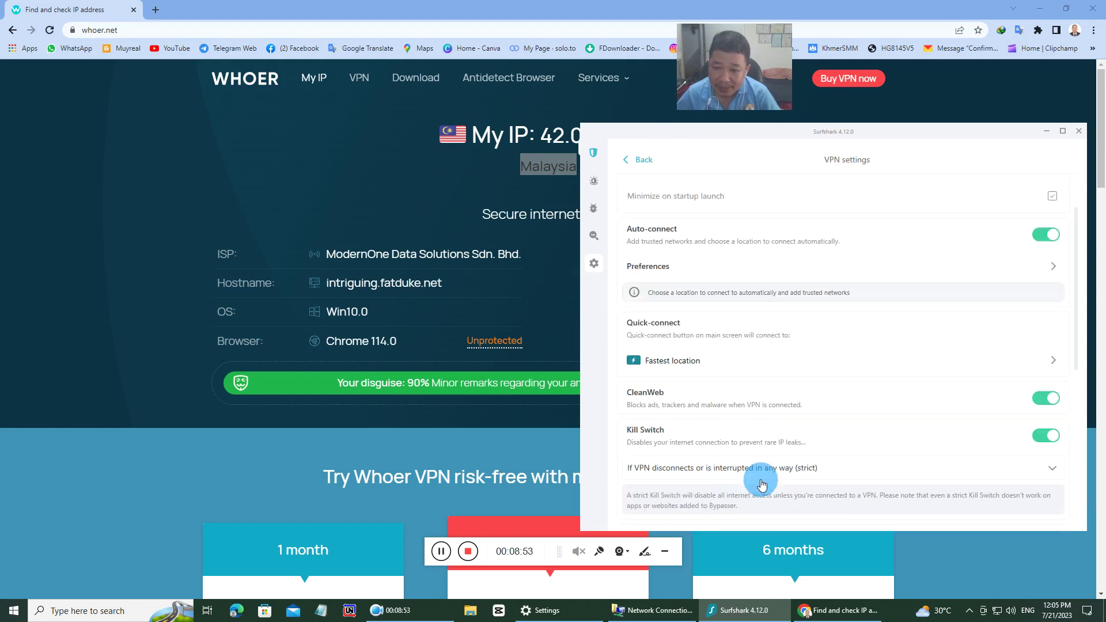
scroll(790, 215, "up", 1)
left_click(592, 153)
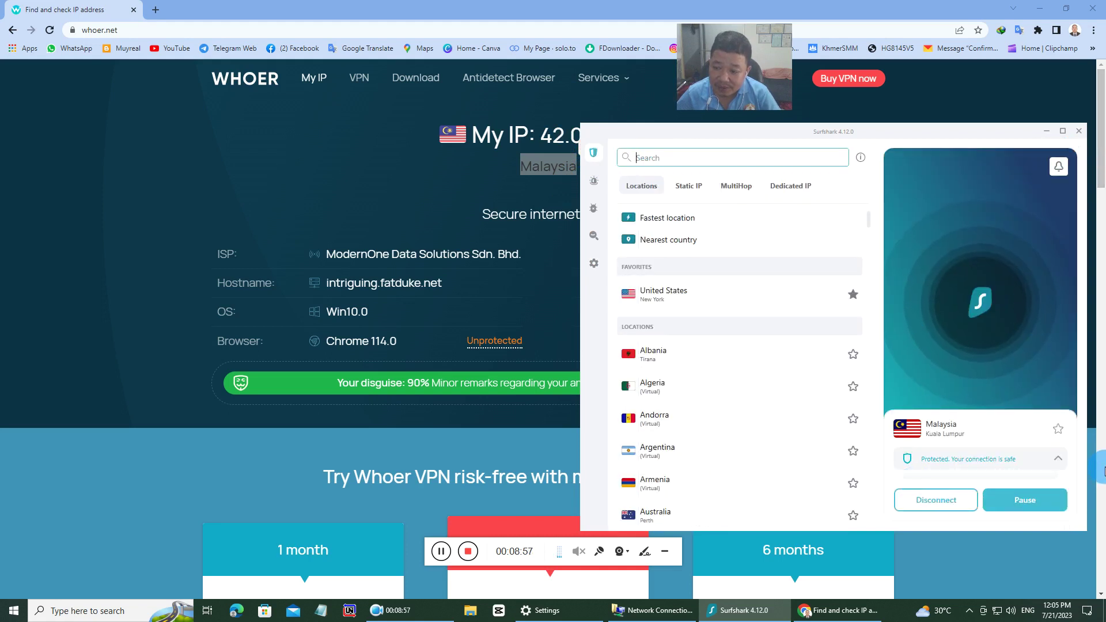
left_click(1059, 459)
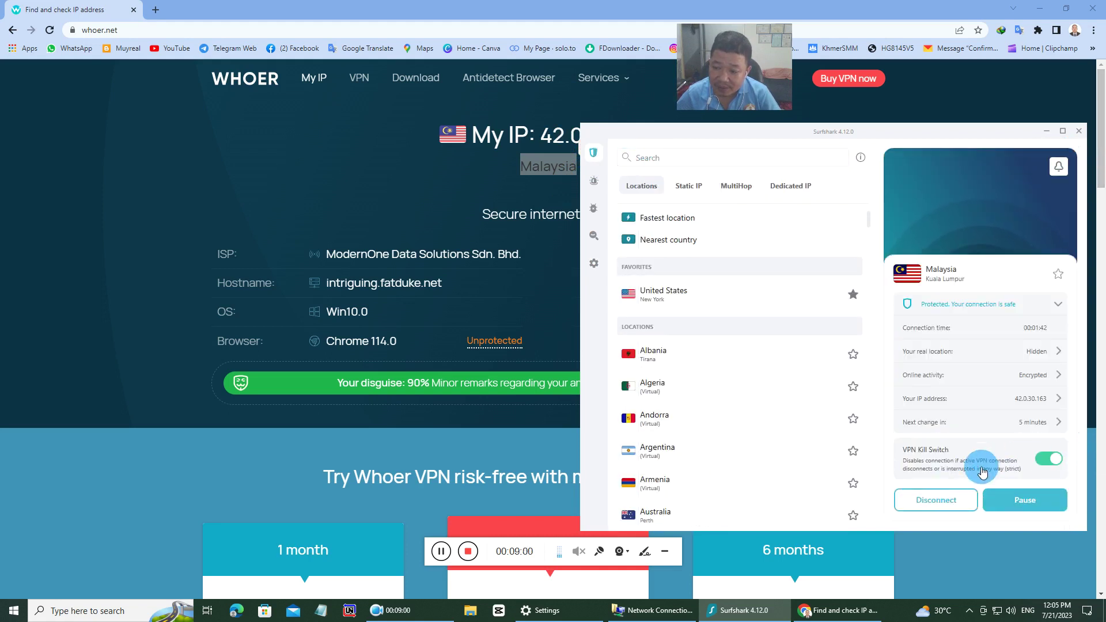
Connect Surfshark to the favorite United States (New York) location, reload whoer.net in Chrome and return to Surfshark.
left_click(670, 299)
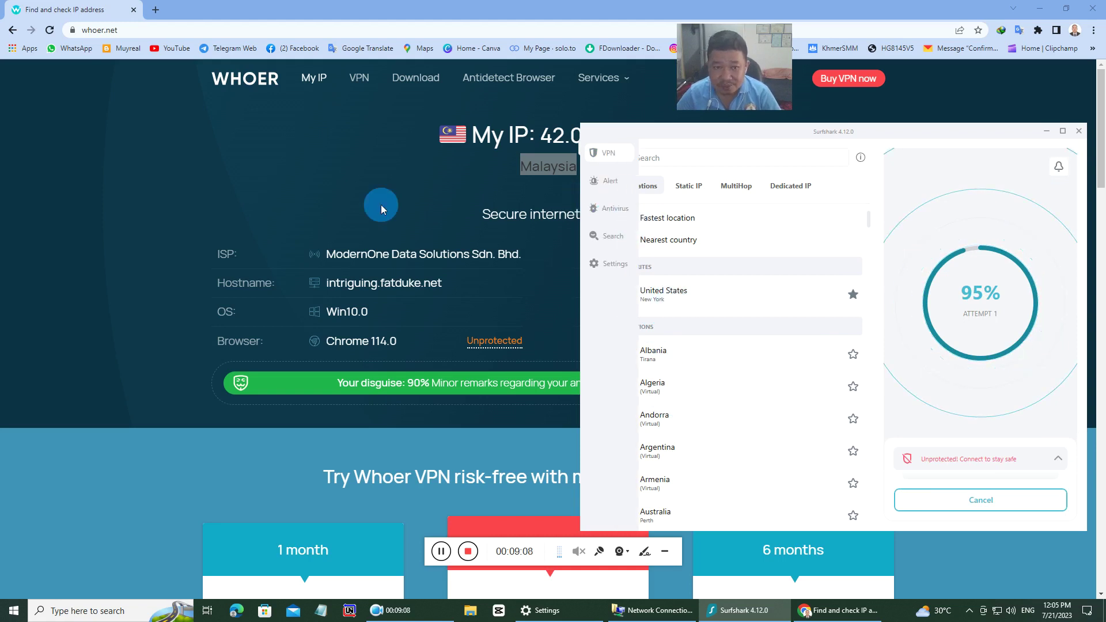
left_click(49, 31)
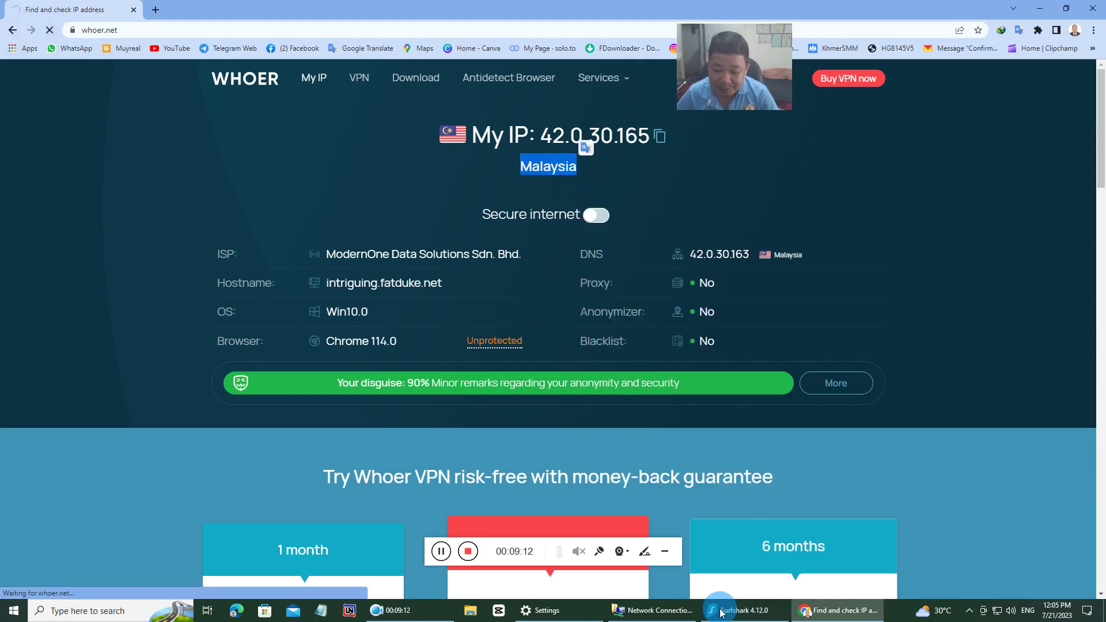
left_click(737, 610)
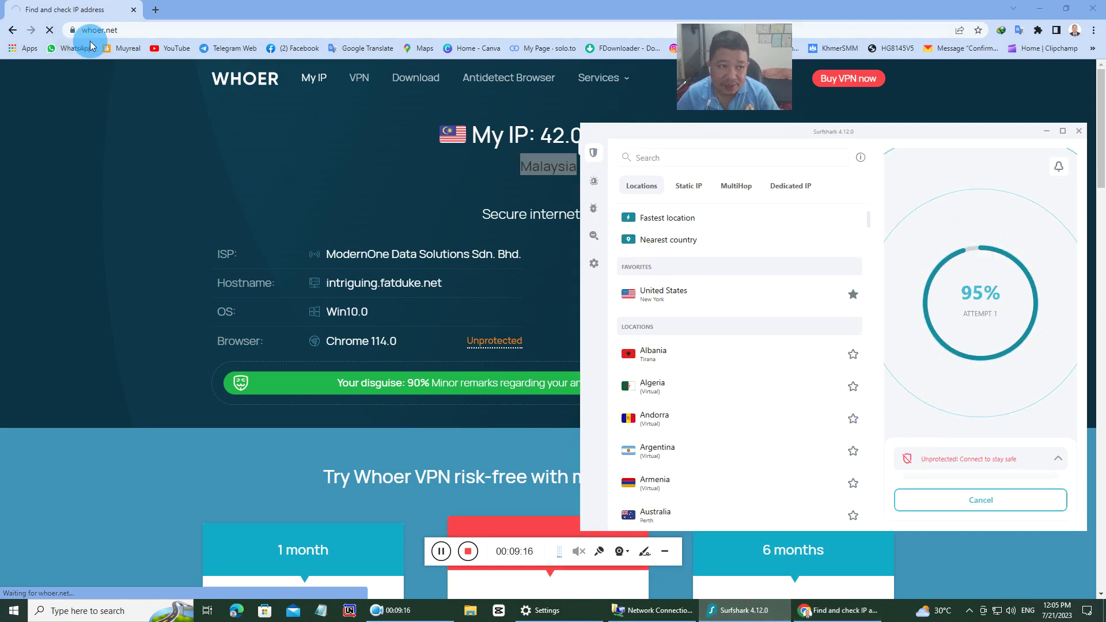
Check the network connection list in Windows and review the Kill Switch in Surfshark's VPN settings.
left_click(996, 611)
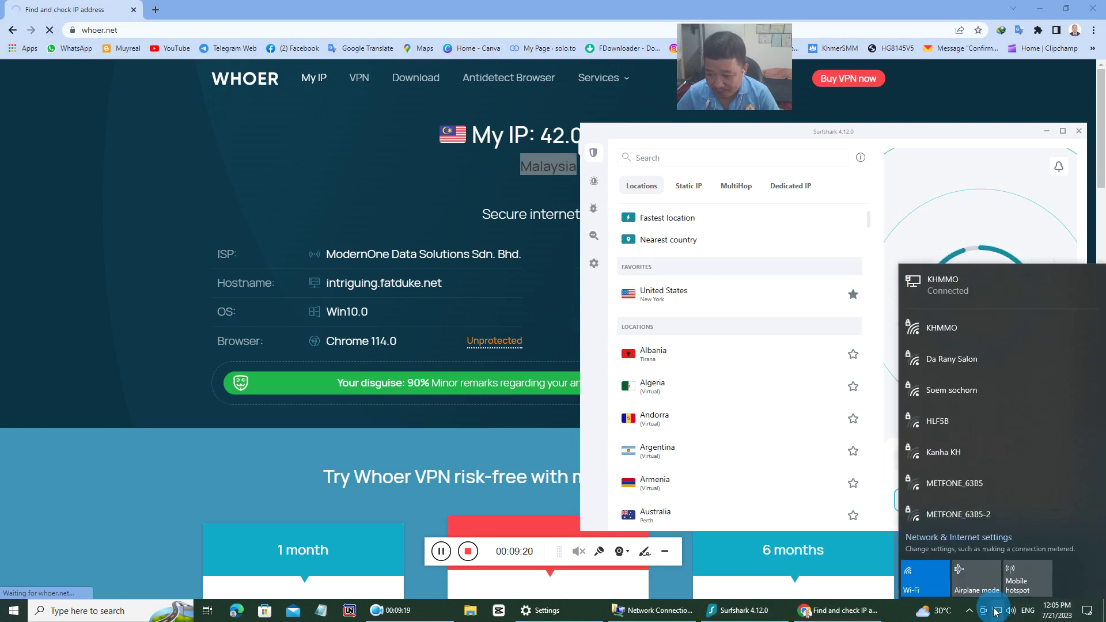
left_click(998, 613)
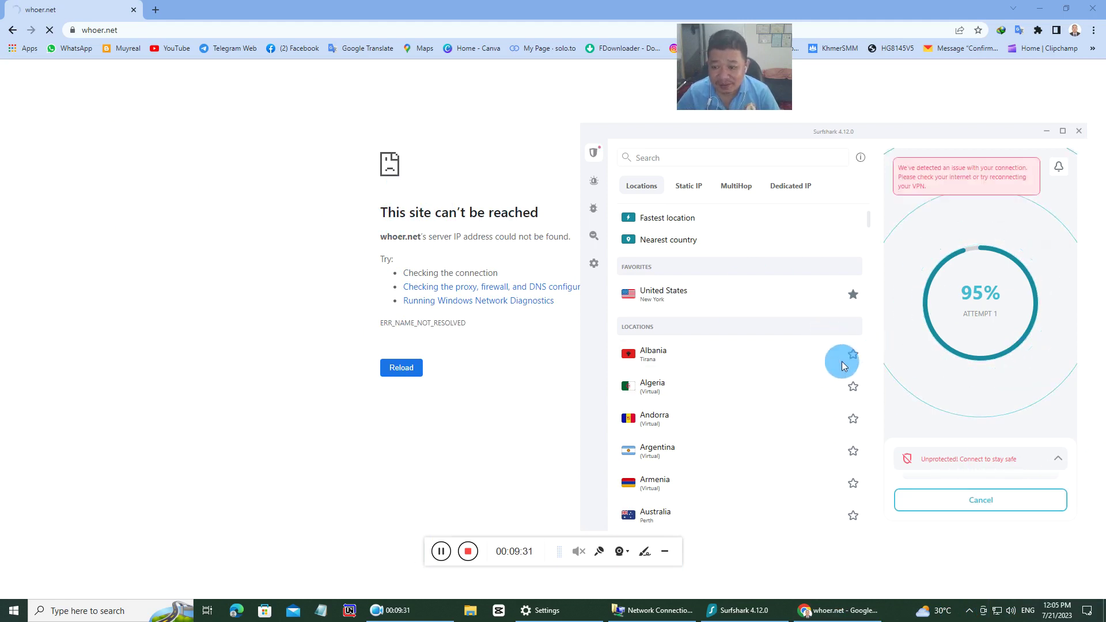
left_click(594, 263)
left_click(729, 174)
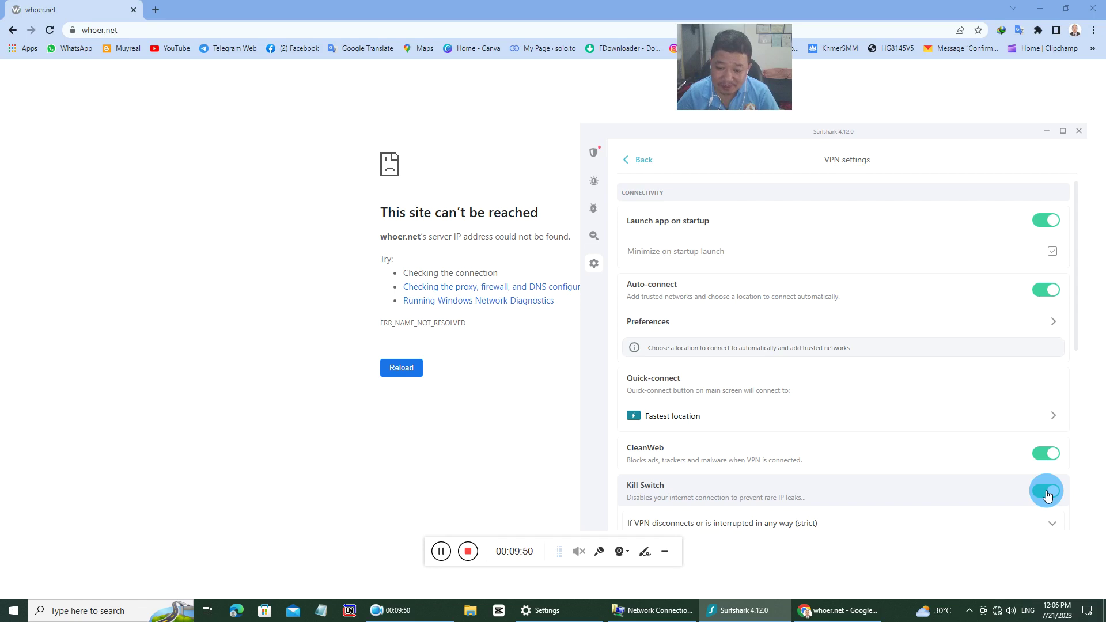
Switch to Network Connections and enable internet connection sharing on the SurfsharkWireGuard adapter with Ethernet as the home networking connection.
left_click(532, 610)
left_click(387, 140)
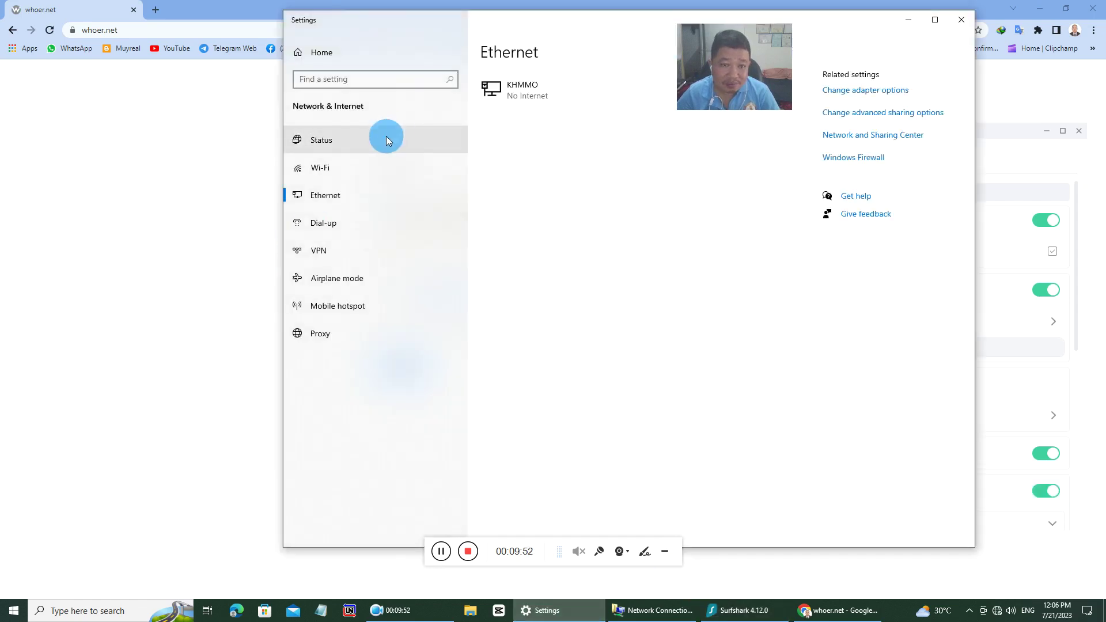
left_click(668, 610)
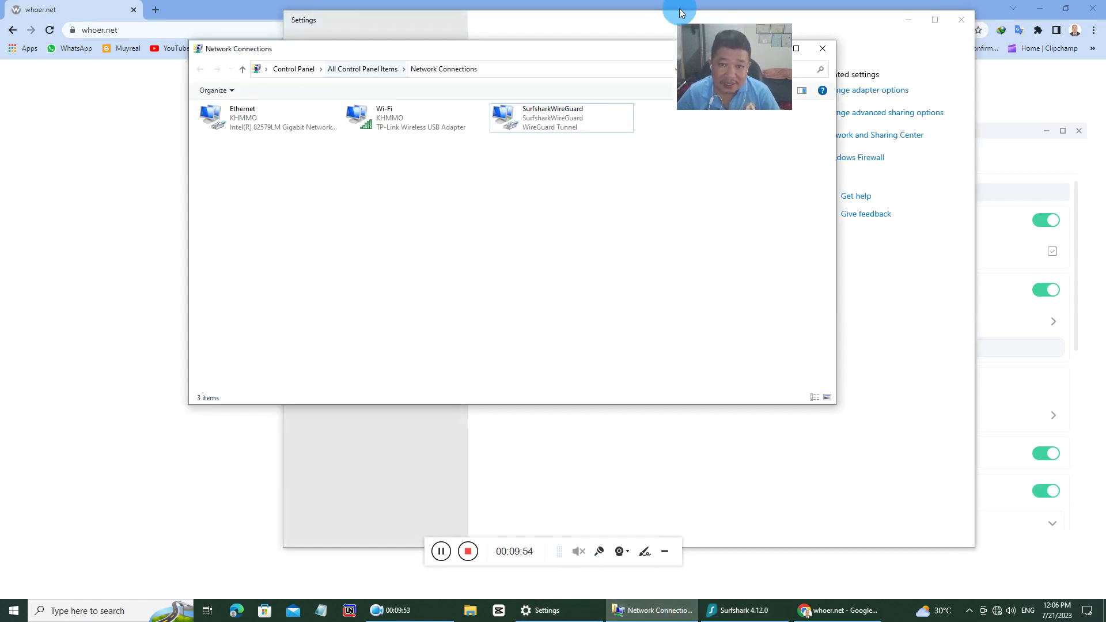
left_click(908, 20)
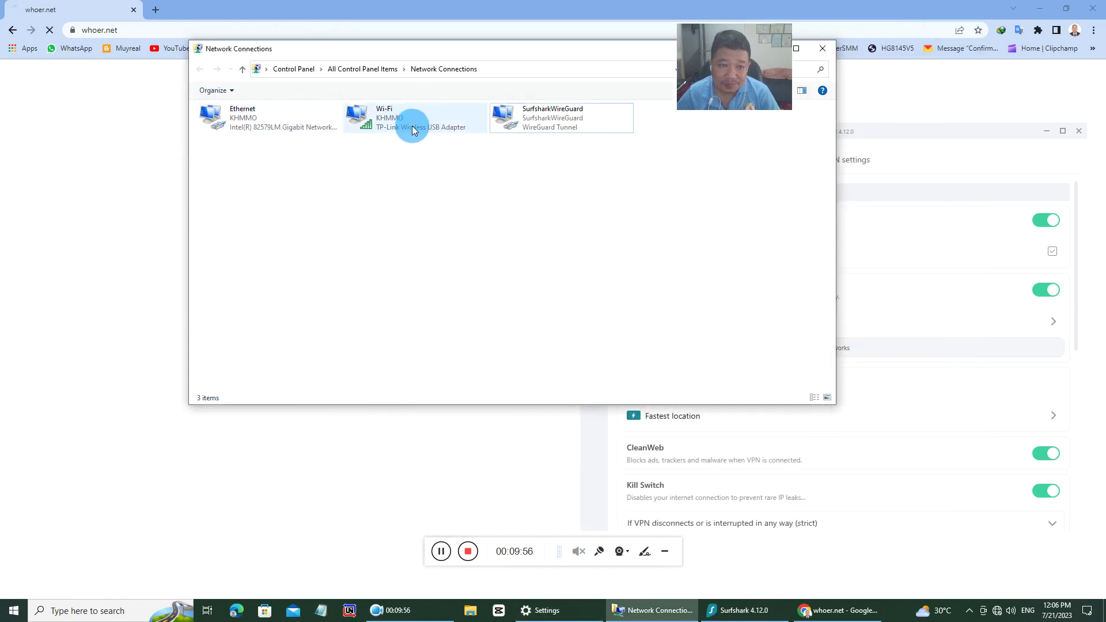
right_click(554, 124)
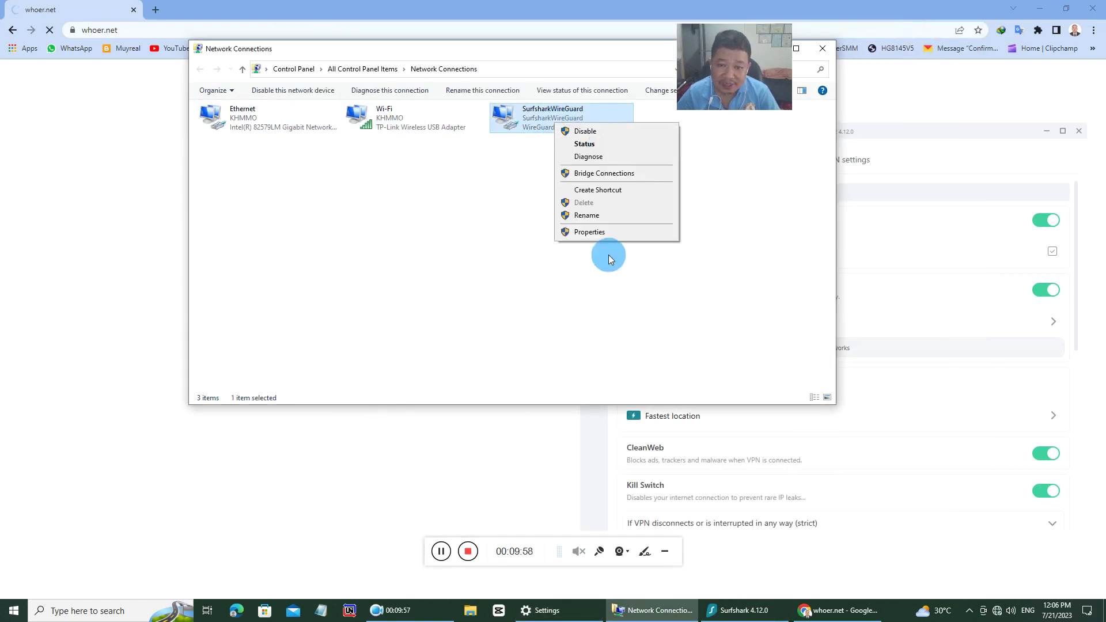
left_click(600, 232)
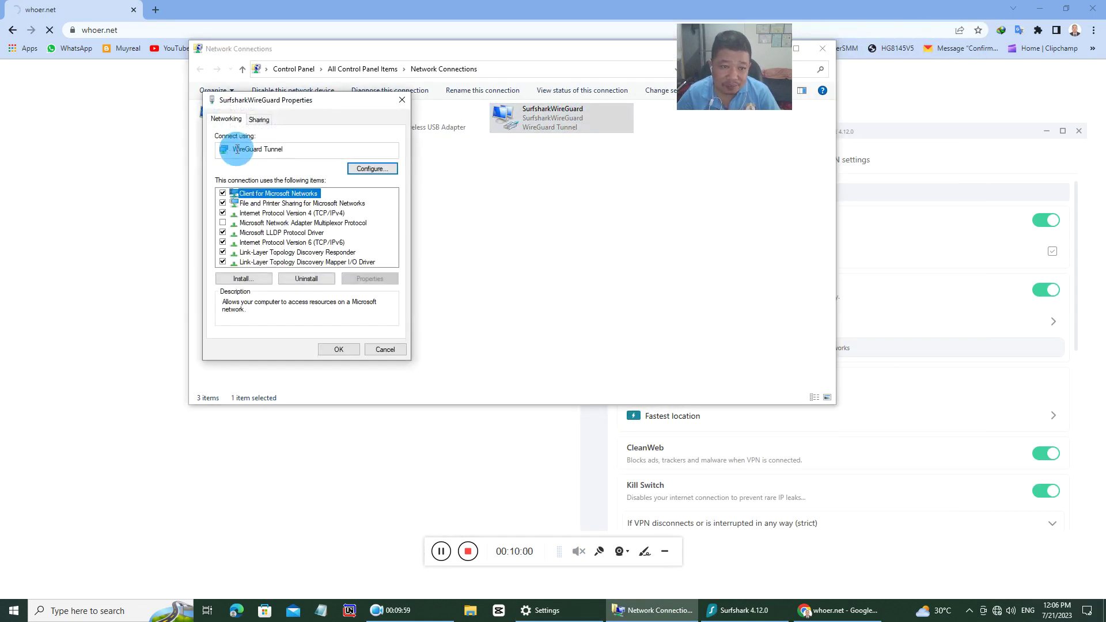
left_click(258, 119)
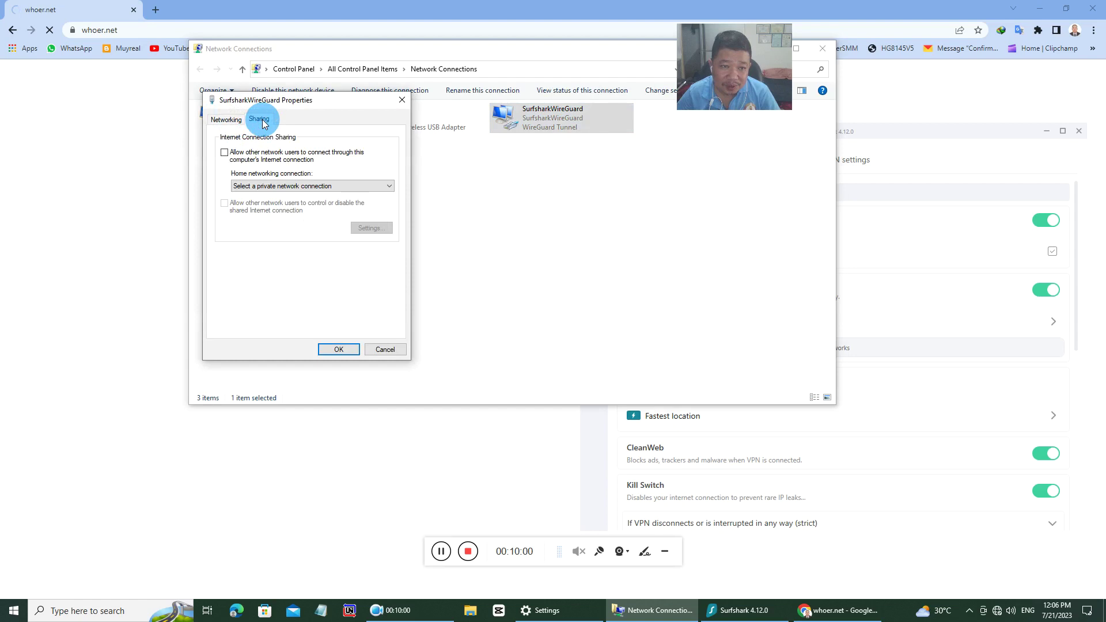
left_click(224, 153)
left_click(360, 186)
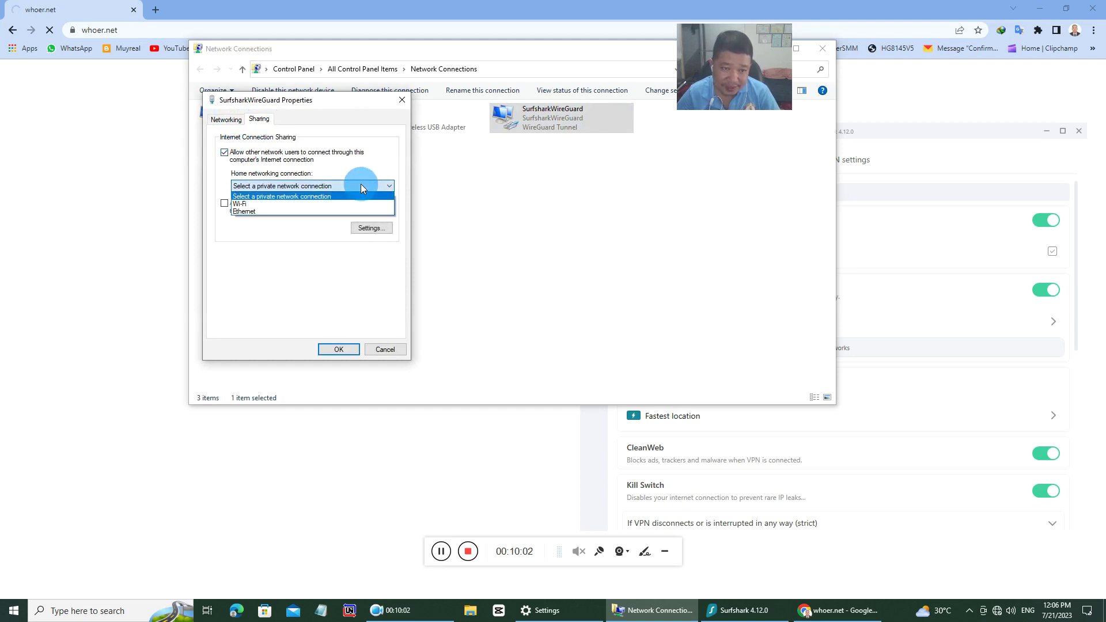
left_click(265, 212)
left_click(338, 349)
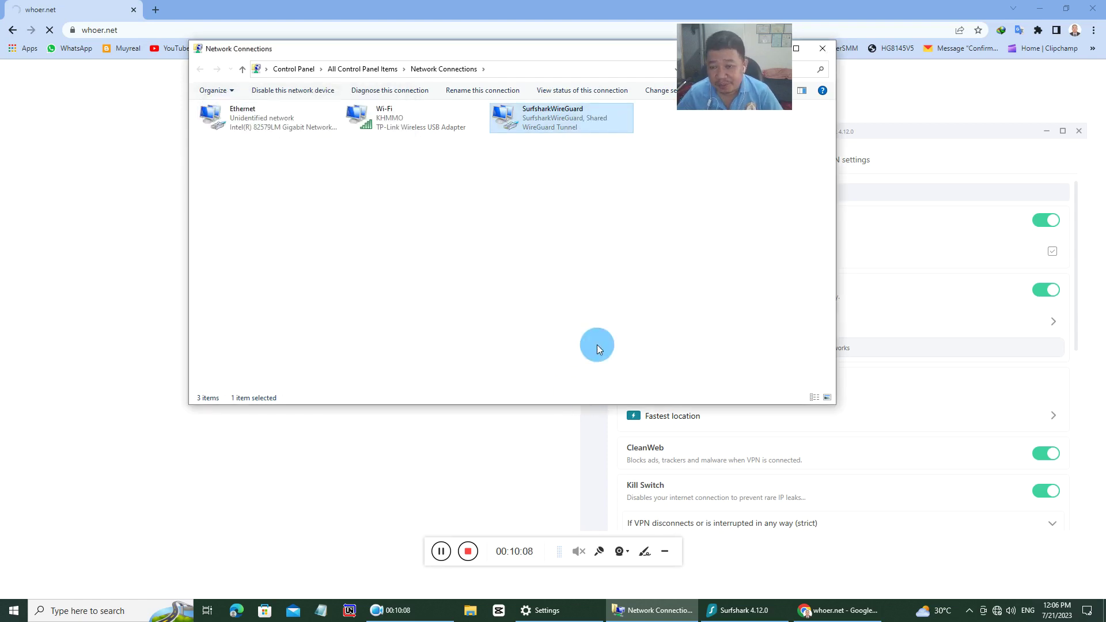
Minimize Network Connections and Chrome, and check the connection progress in Surfshark's VPN view.
left_click_drag(566, 52, 506, 147)
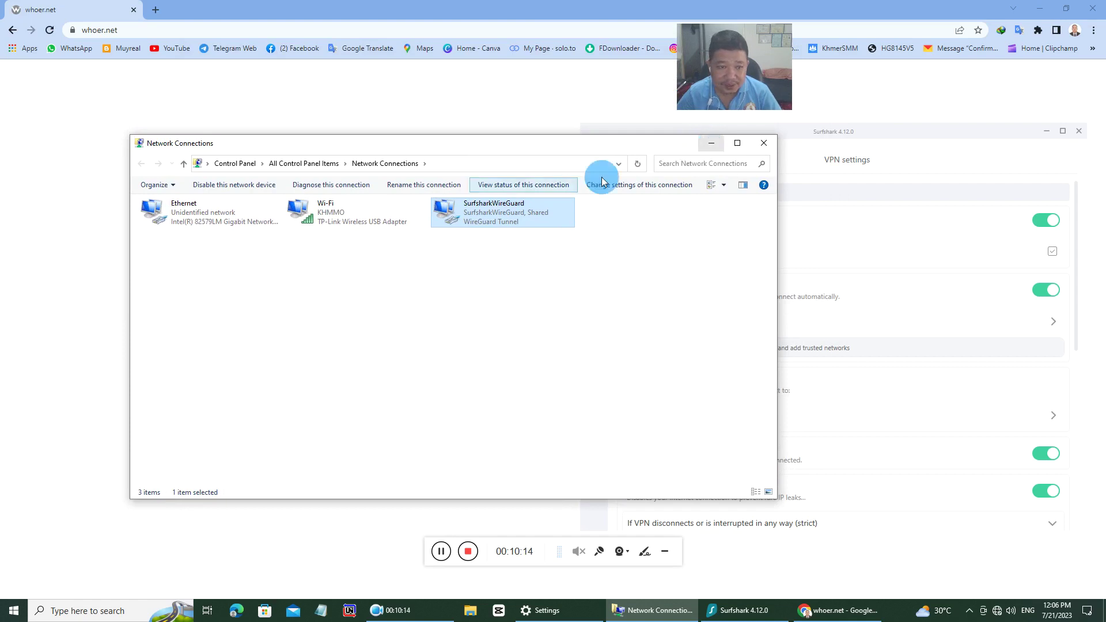
left_click(716, 146)
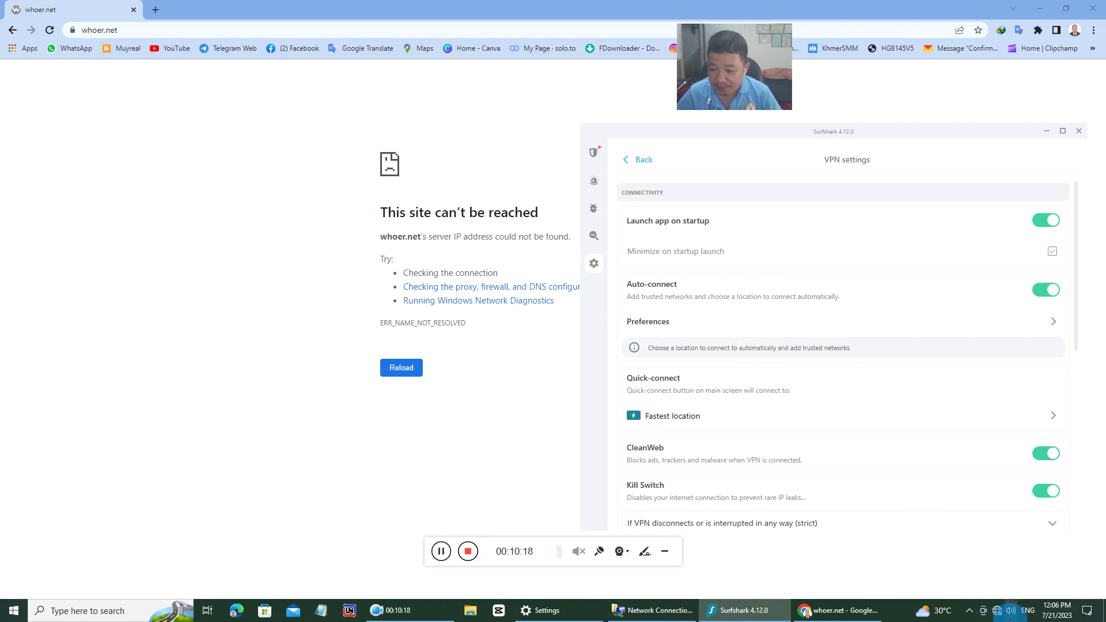
left_click(1037, 9)
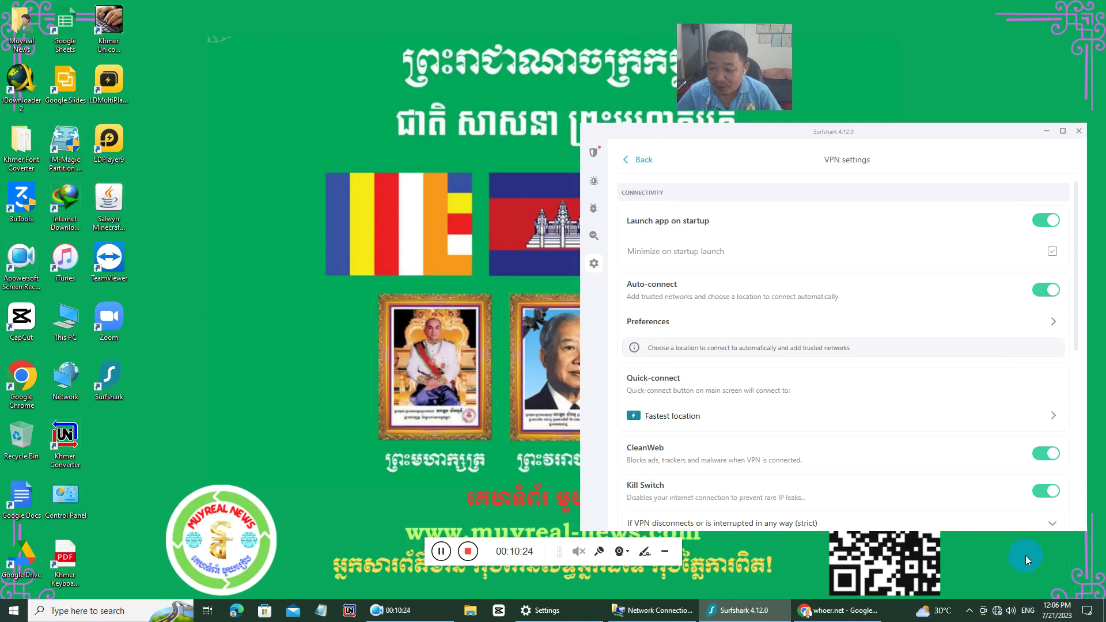
left_click(594, 152)
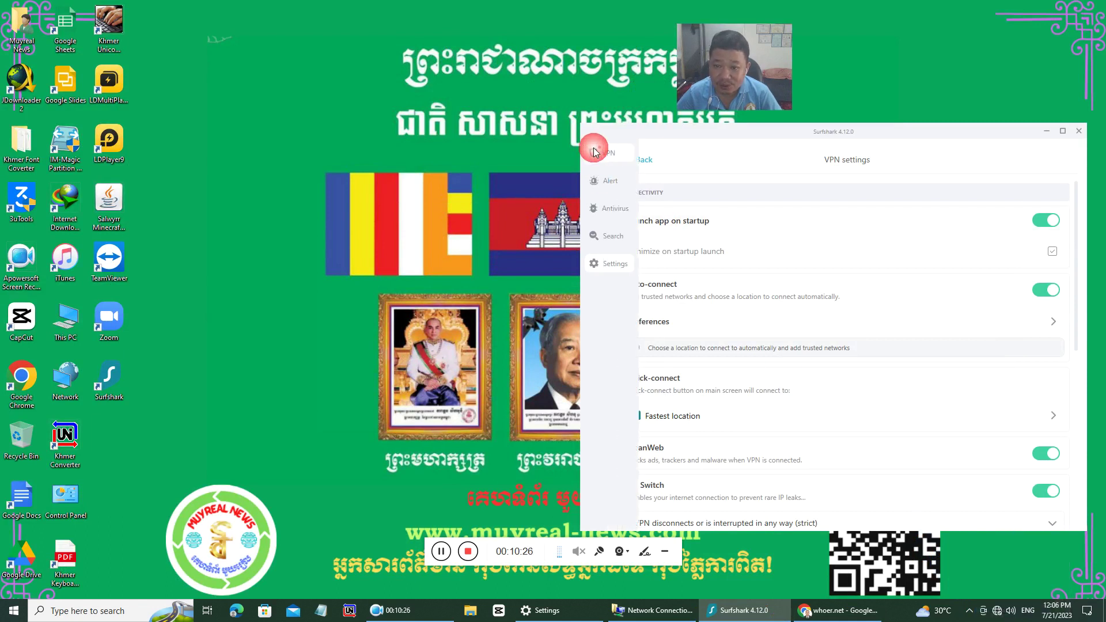
mouse_move(997, 611)
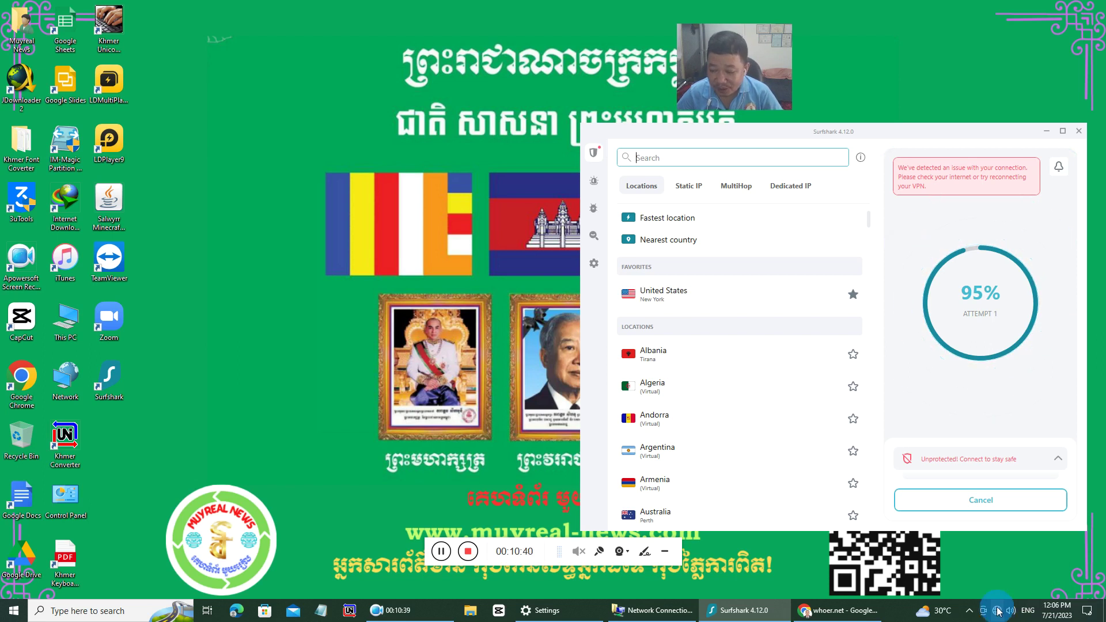
Turn off the Kill Switch in Surfshark's VPN settings.
left_click(593, 263)
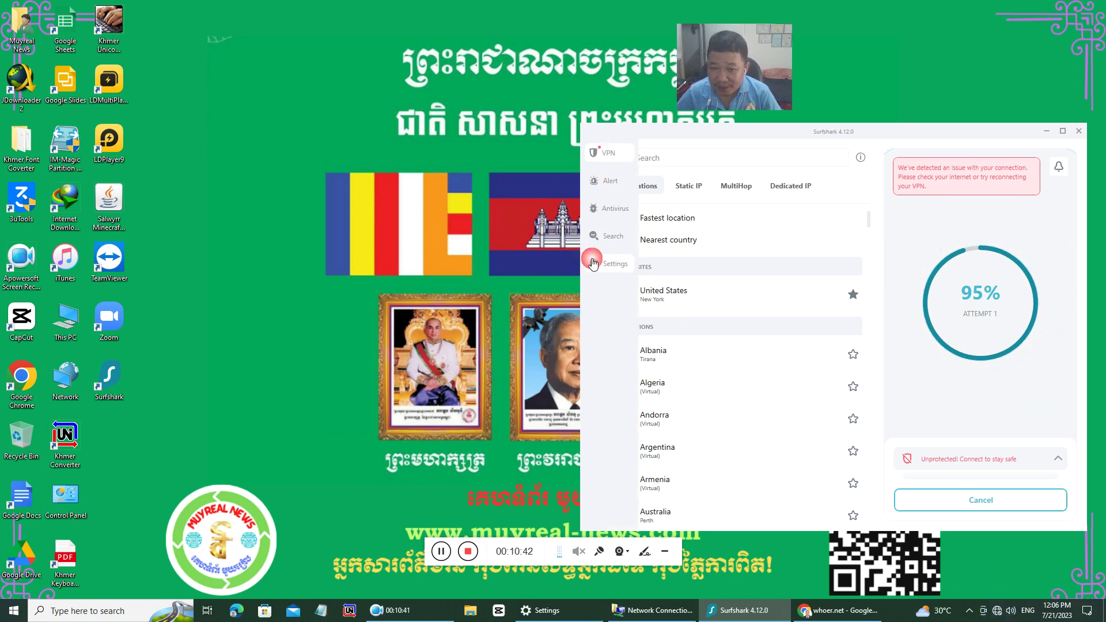
left_click(751, 167)
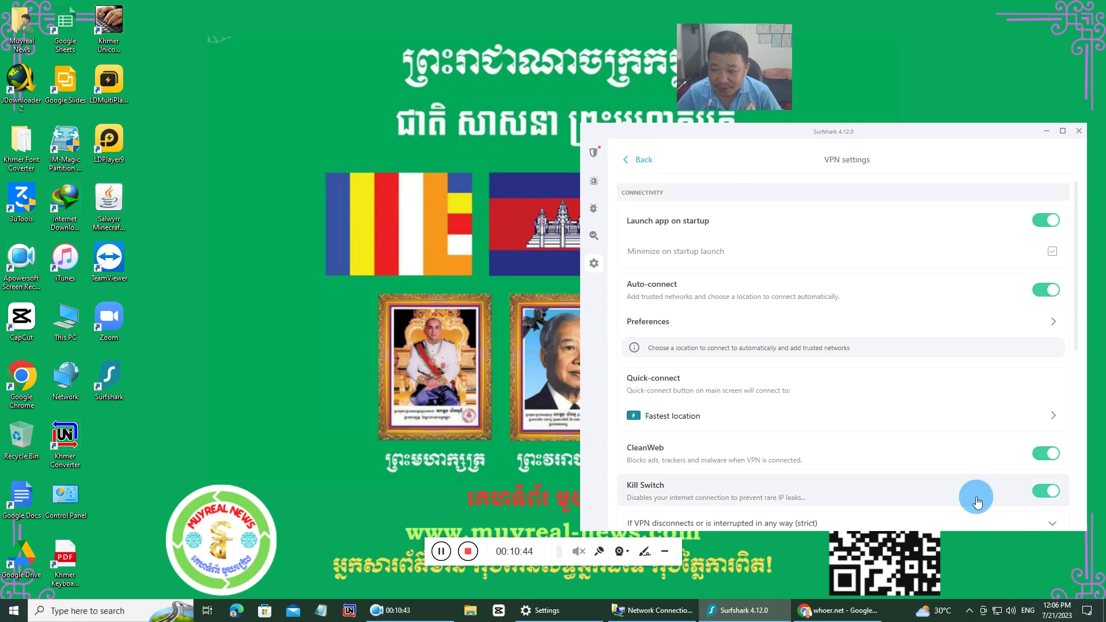
left_click(1045, 490)
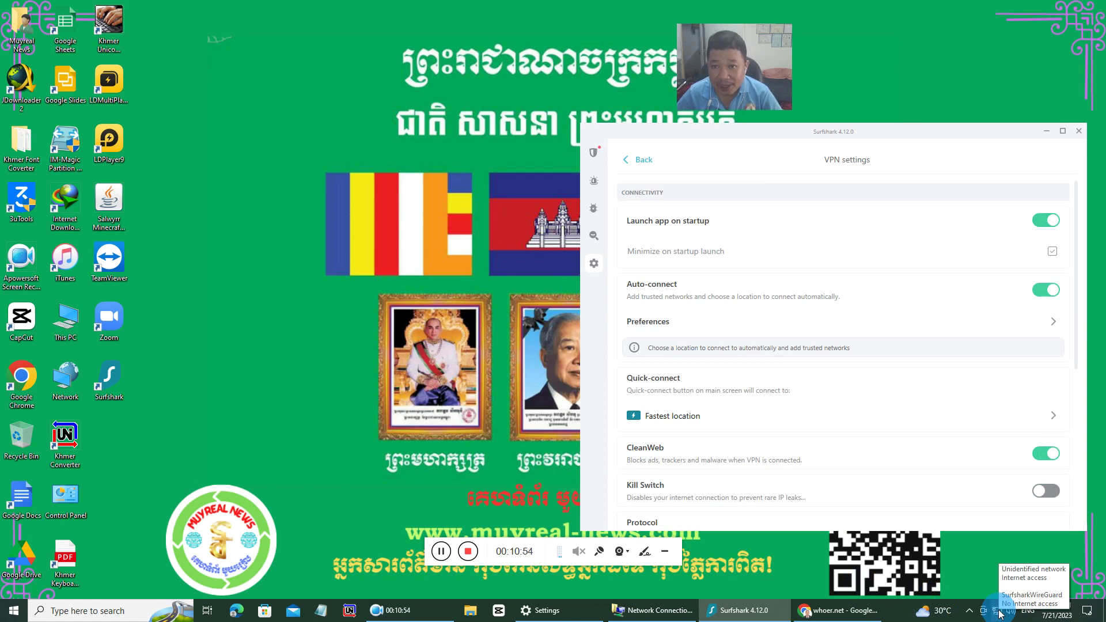
Switch to Network Connections and turn off internet connection sharing for the SurfsharkWireGuard adapter.
left_click(652, 610)
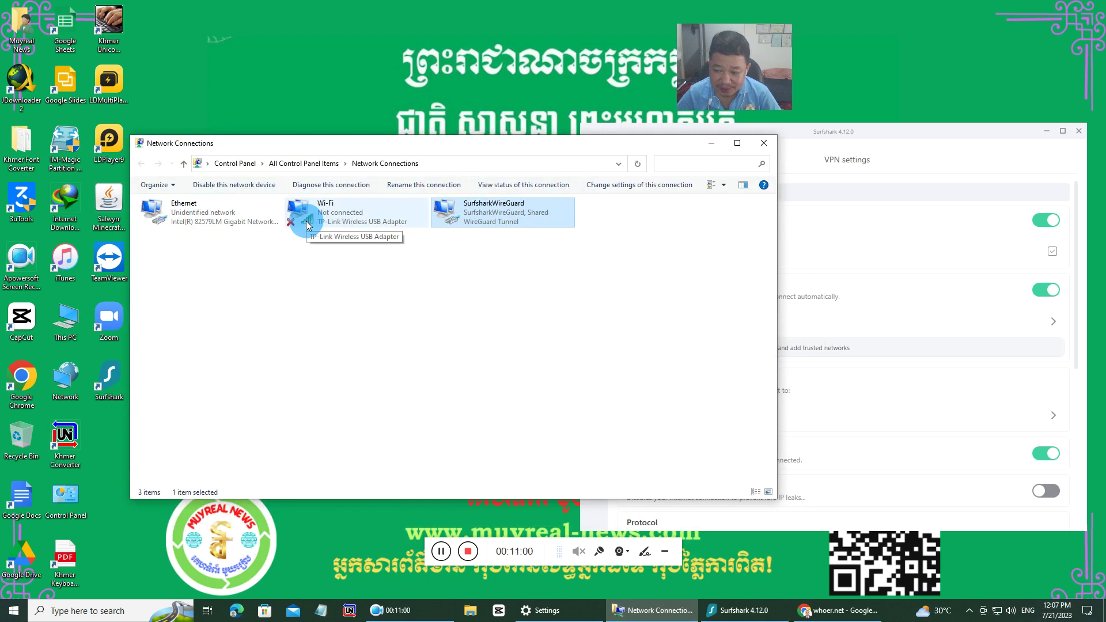
right_click(476, 213)
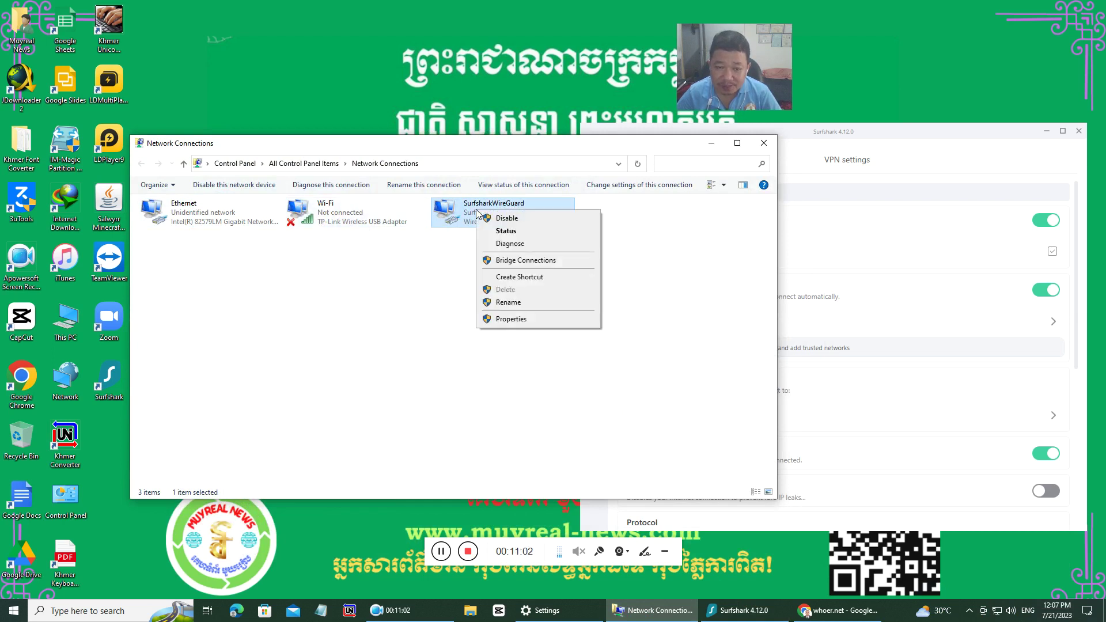
left_click(510, 320)
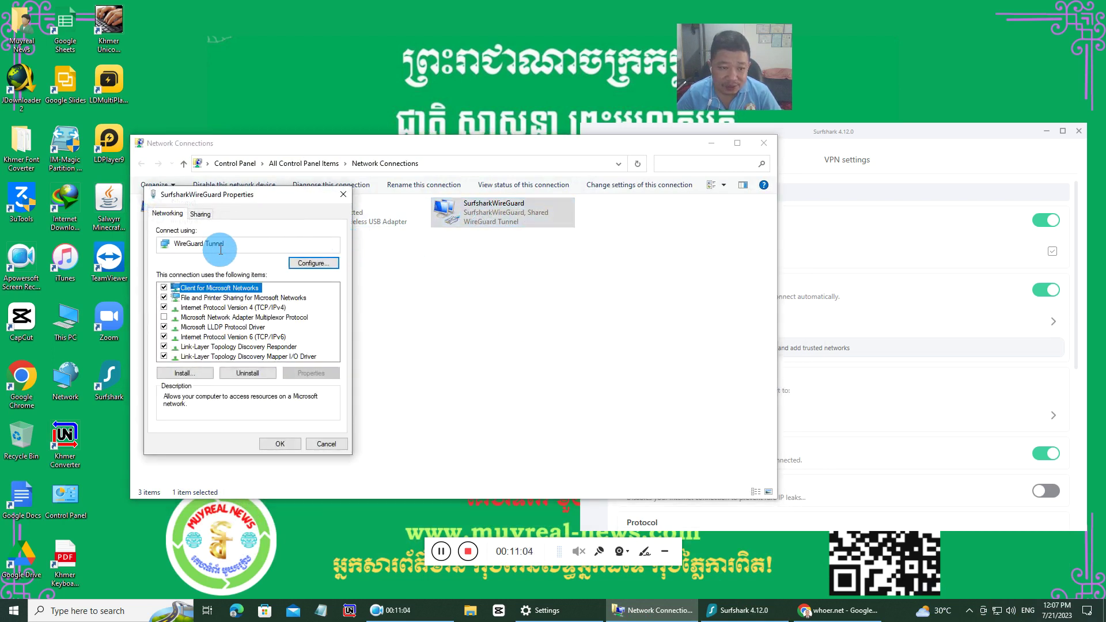
left_click(200, 214)
left_click(165, 247)
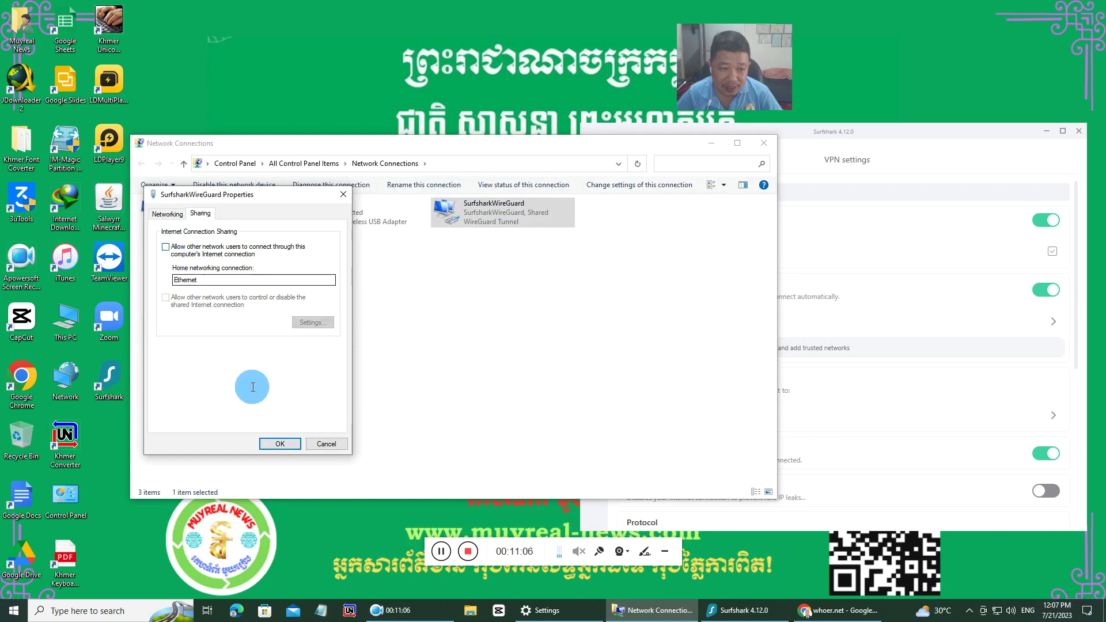
left_click(280, 444)
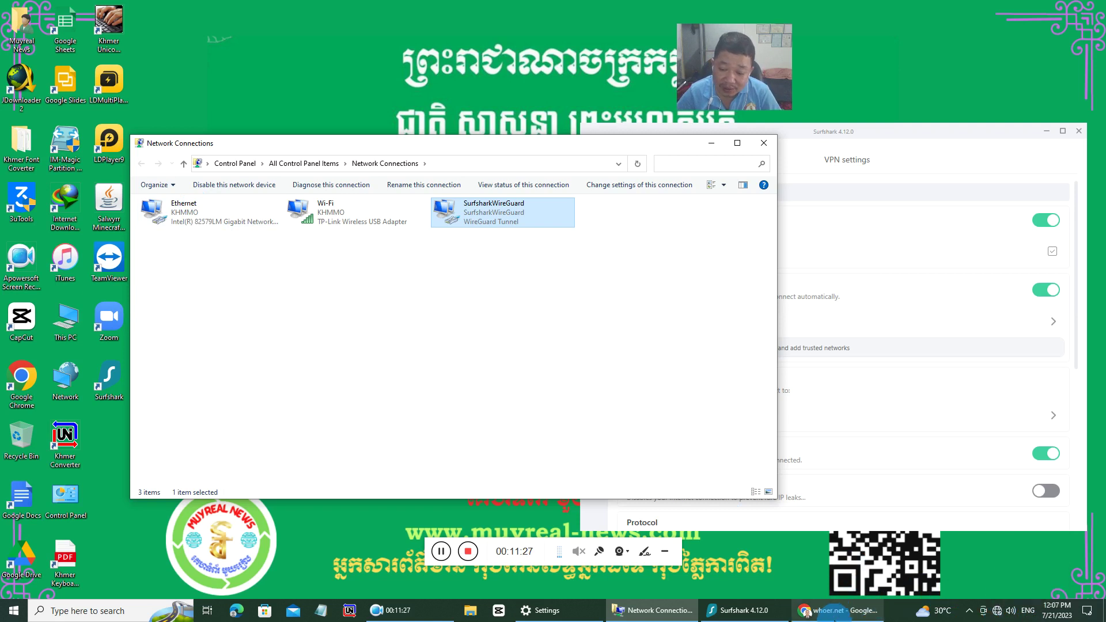
Switch to Chrome to check whether whoer.net loads, and check the connection progress in Surfshark's VPN view.
left_click(838, 610)
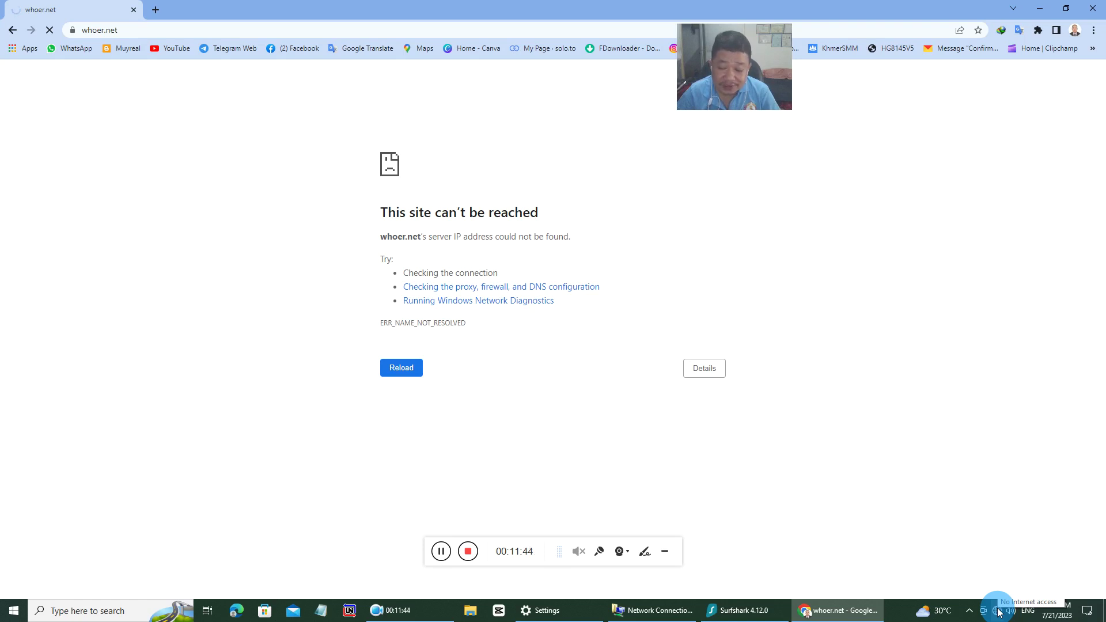
left_click(735, 612)
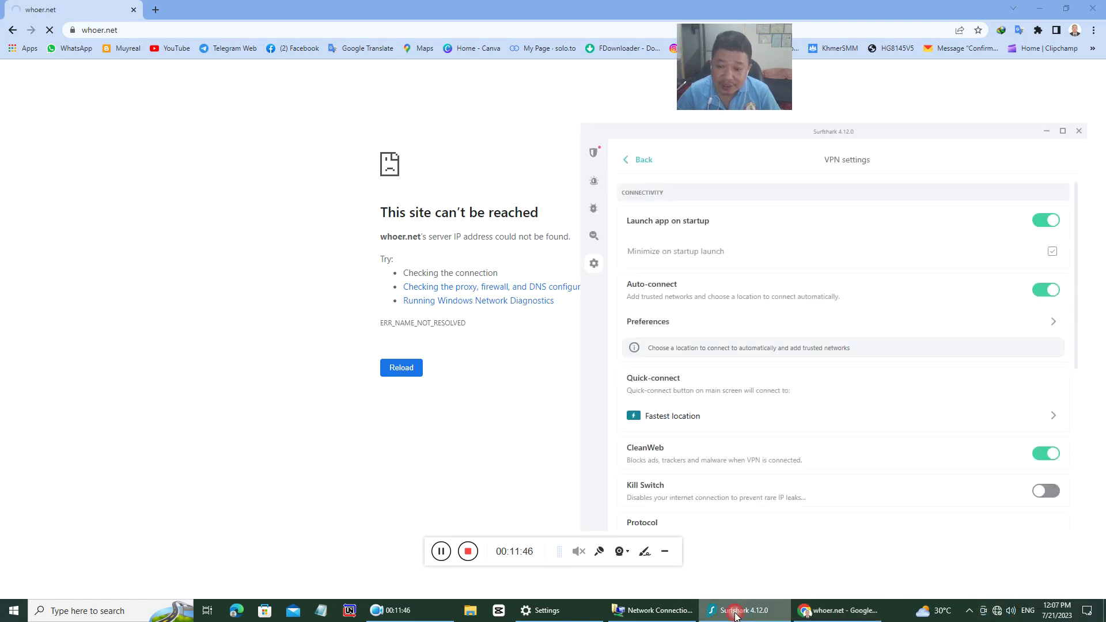
left_click(595, 152)
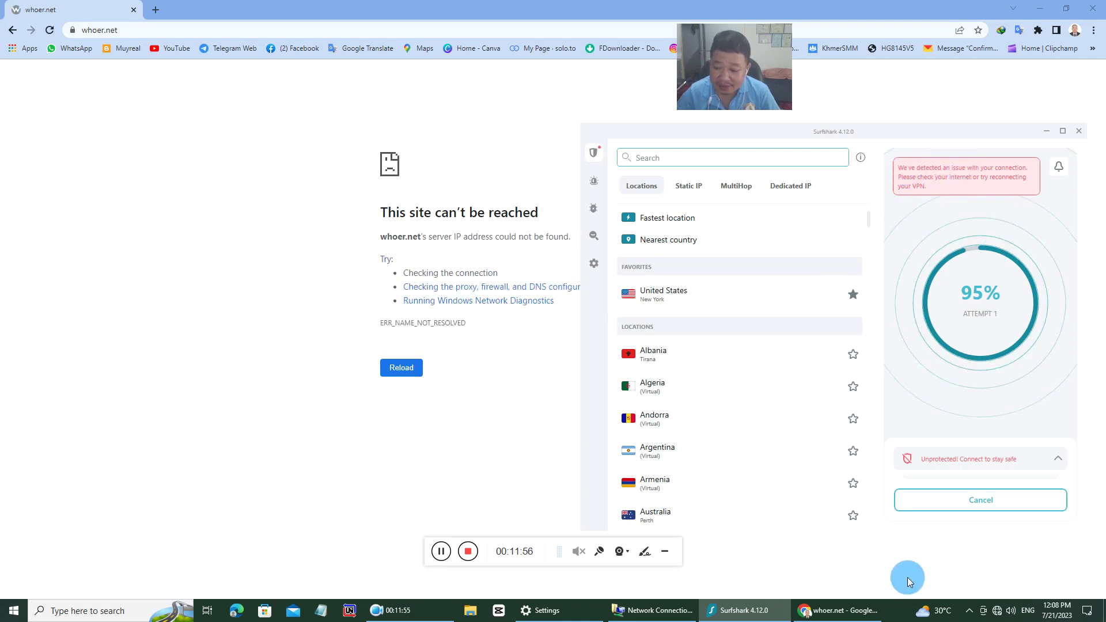
Disconnect Windows from the KHMMO Wi-Fi network and close the network list.
left_click(996, 611)
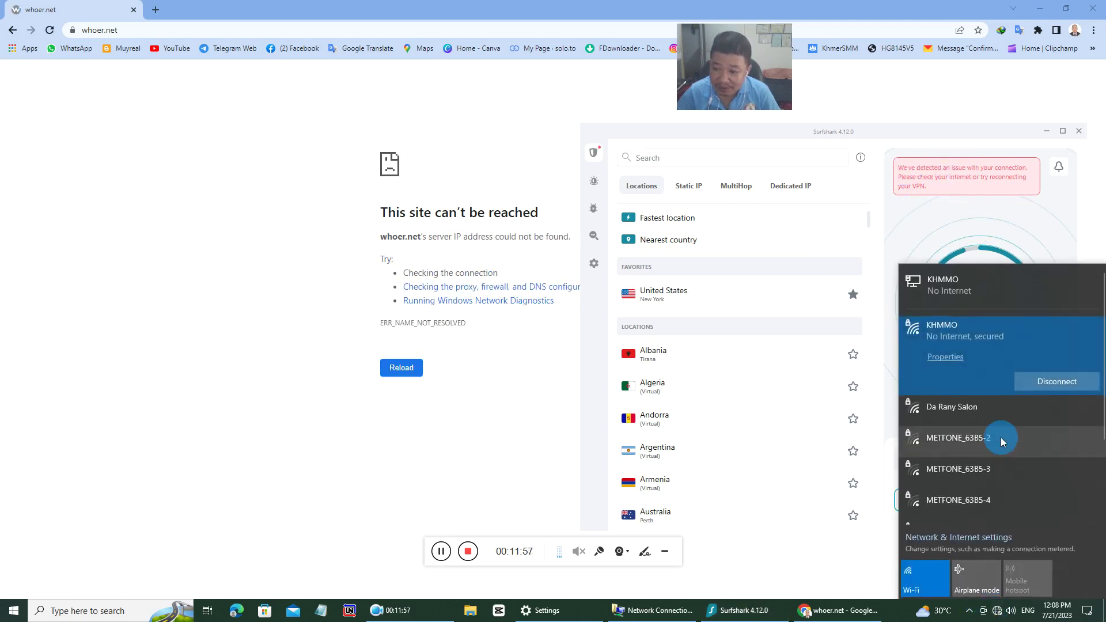
left_click(1069, 385)
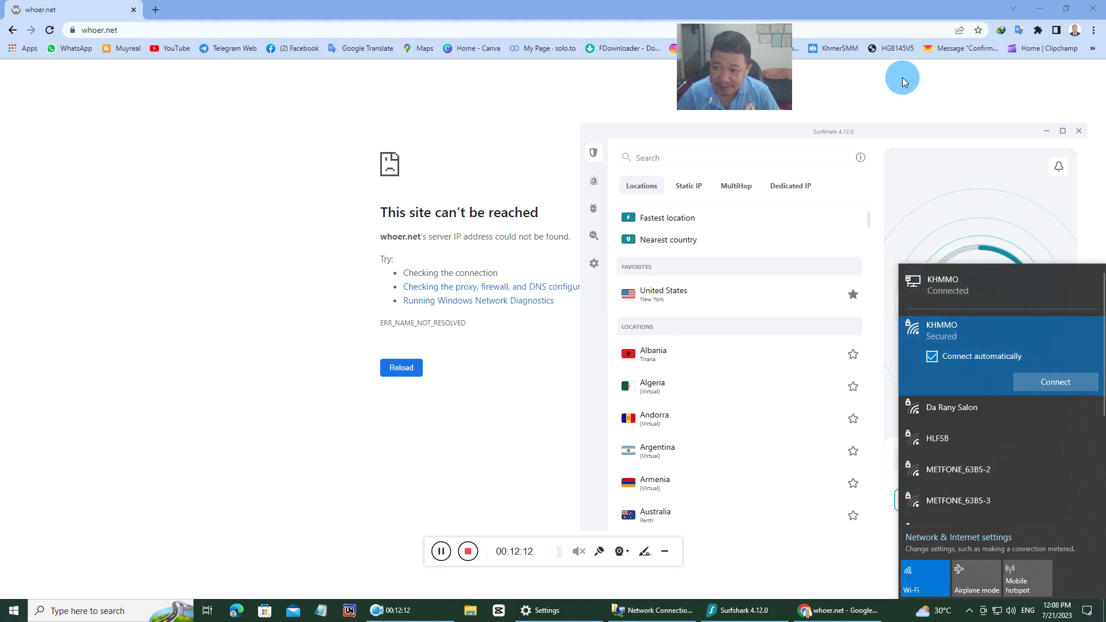
left_click(861, 136)
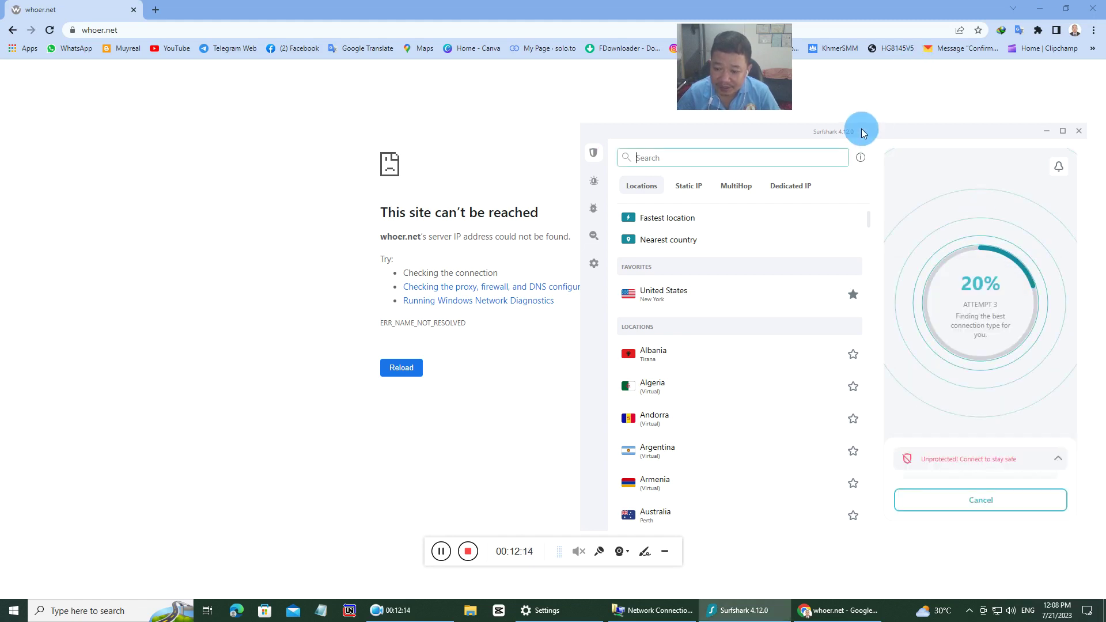
Reload whoer.net in Chrome and highlight the location listed under the public IP address.
left_click(50, 30)
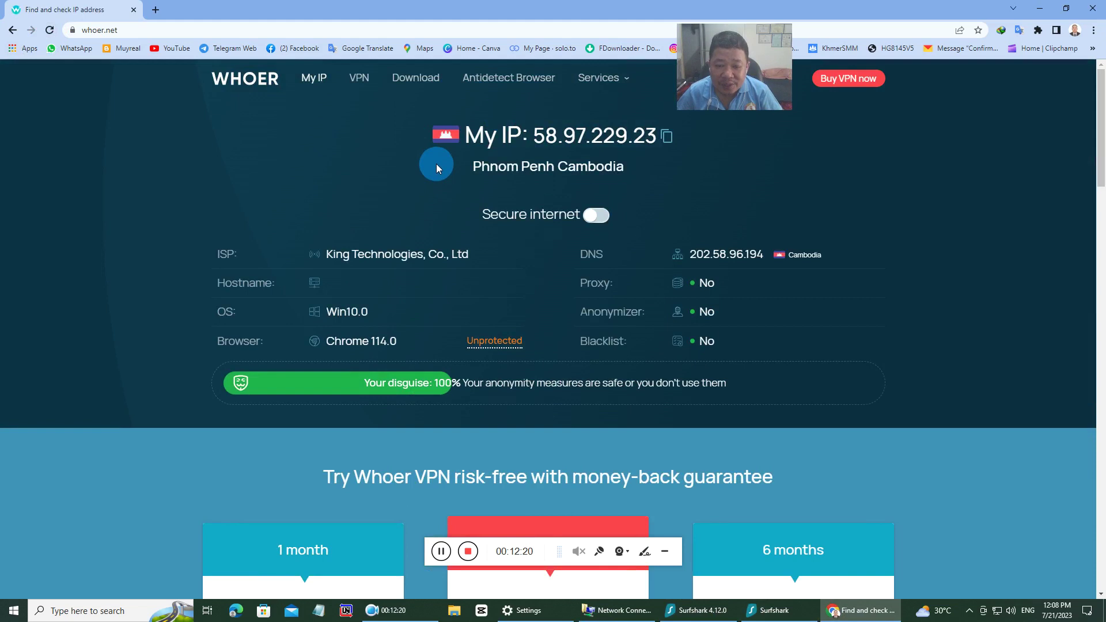
left_click_drag(475, 168, 657, 172)
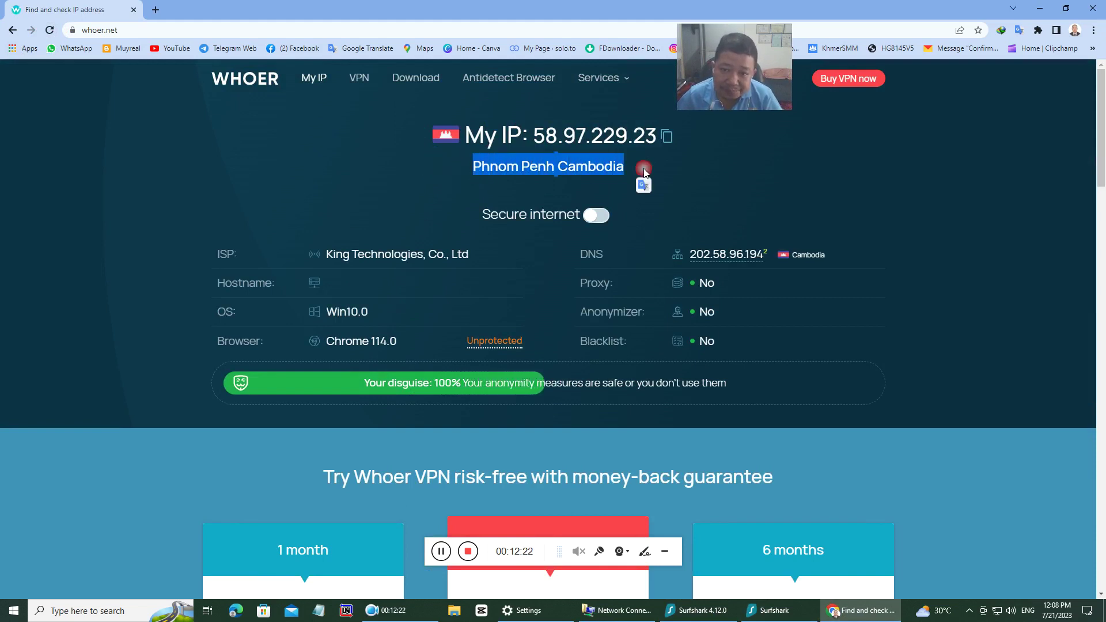
Check the Ethernet connection status in Windows Settings and the list of available networks.
left_click(615, 614)
left_click(527, 611)
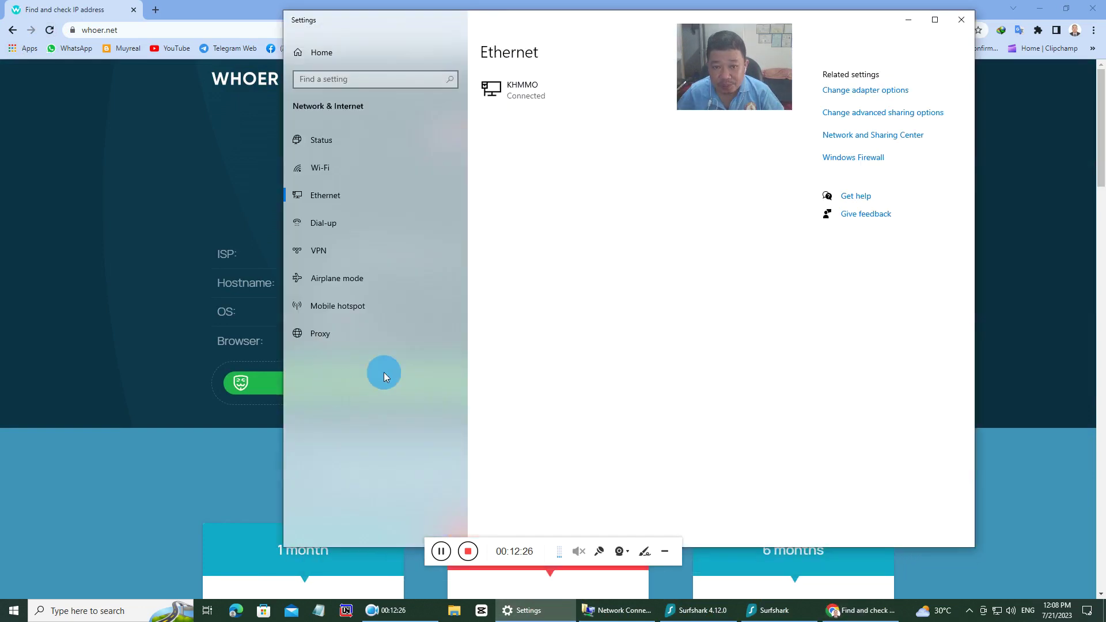
left_click(908, 20)
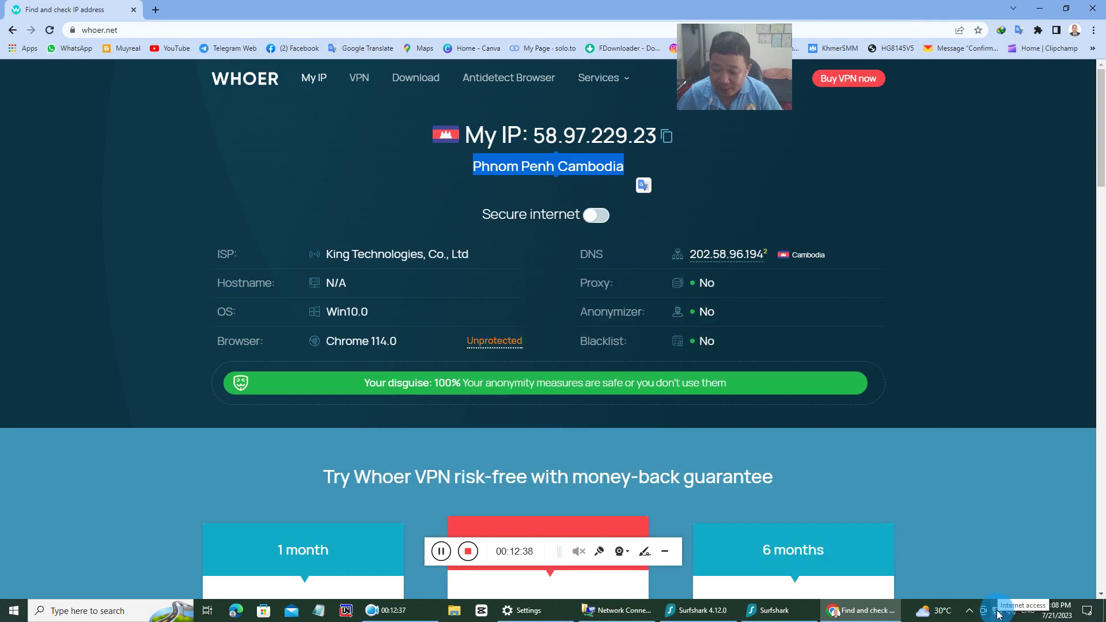
left_click(997, 613)
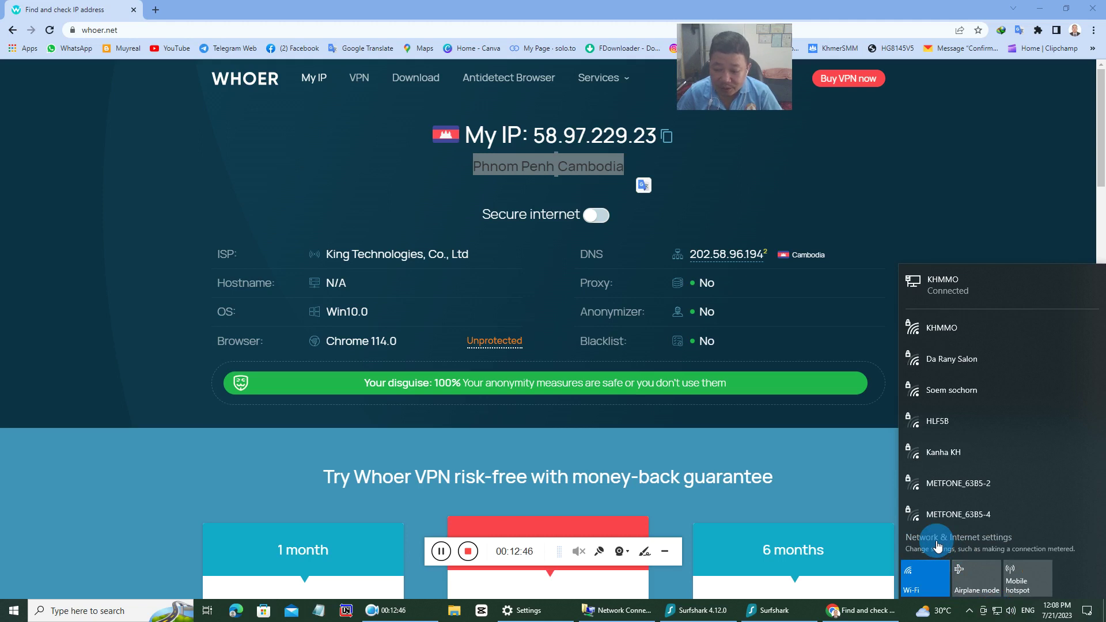
Switch to Windows Settings, review the network status and Ethernet pages, and open the adapter options.
left_click(535, 614)
left_click(343, 148)
mouse_move(580, 22)
left_mouse_down()
mouse_move(578, 81)
mouse_move(574, 36)
left_mouse_up()
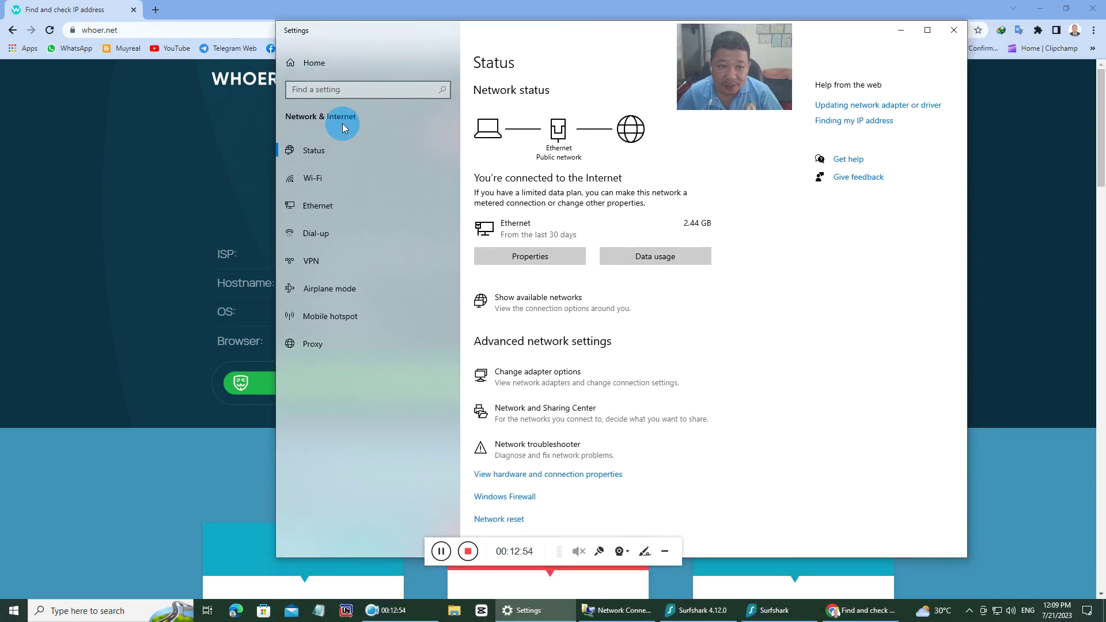
left_click(327, 207)
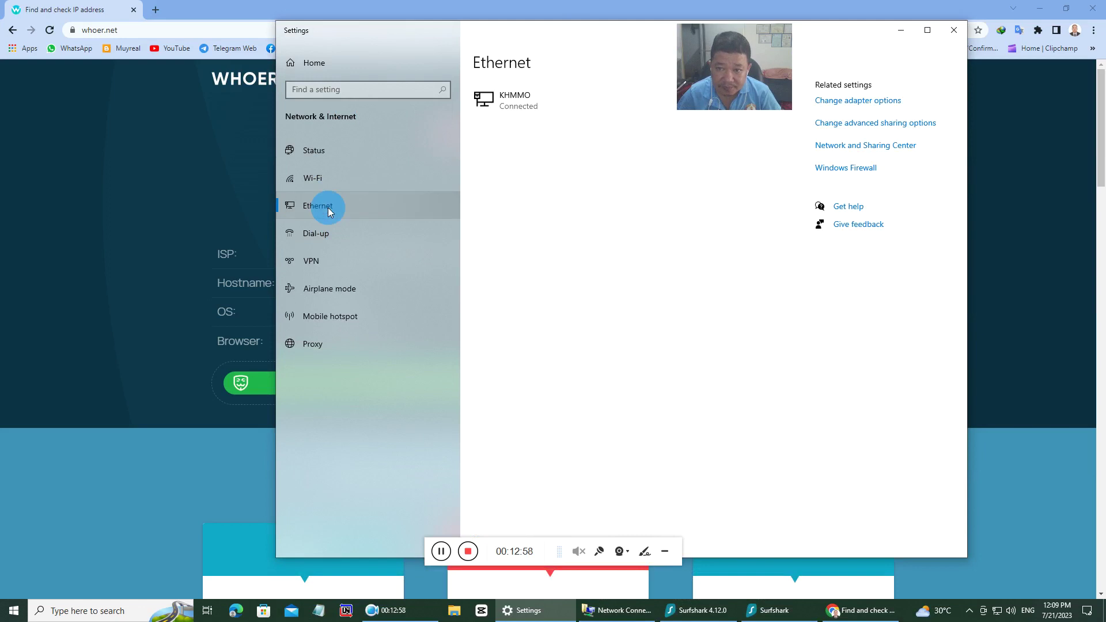
left_click(866, 102)
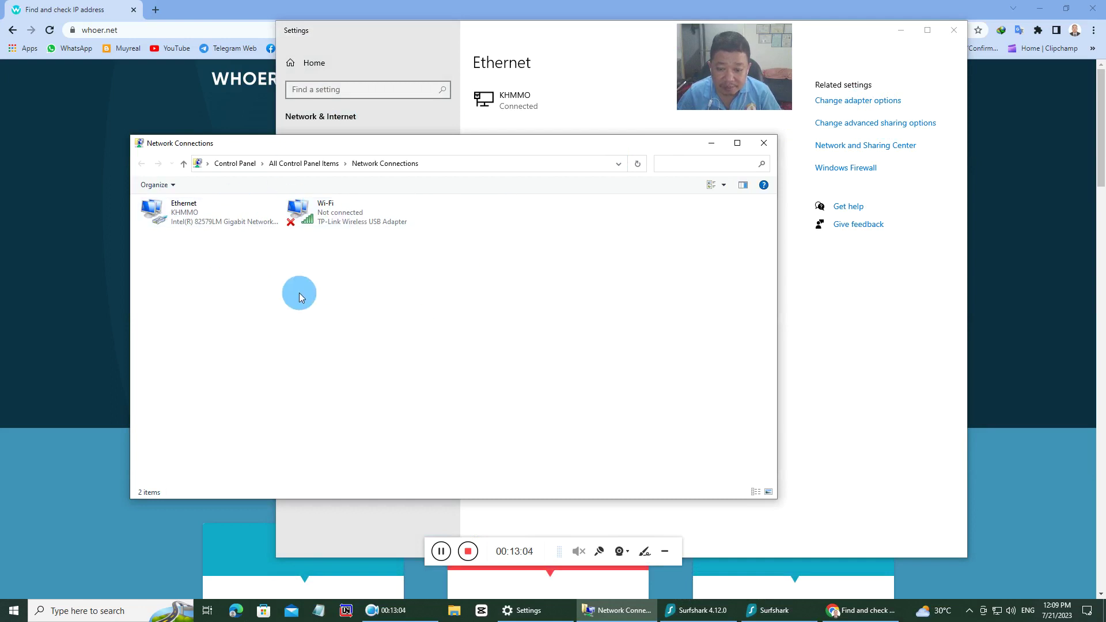
Switch to Surfshark, dismiss the connection error, close and reopen the window, and connect to the recently used United States location.
left_click(775, 610)
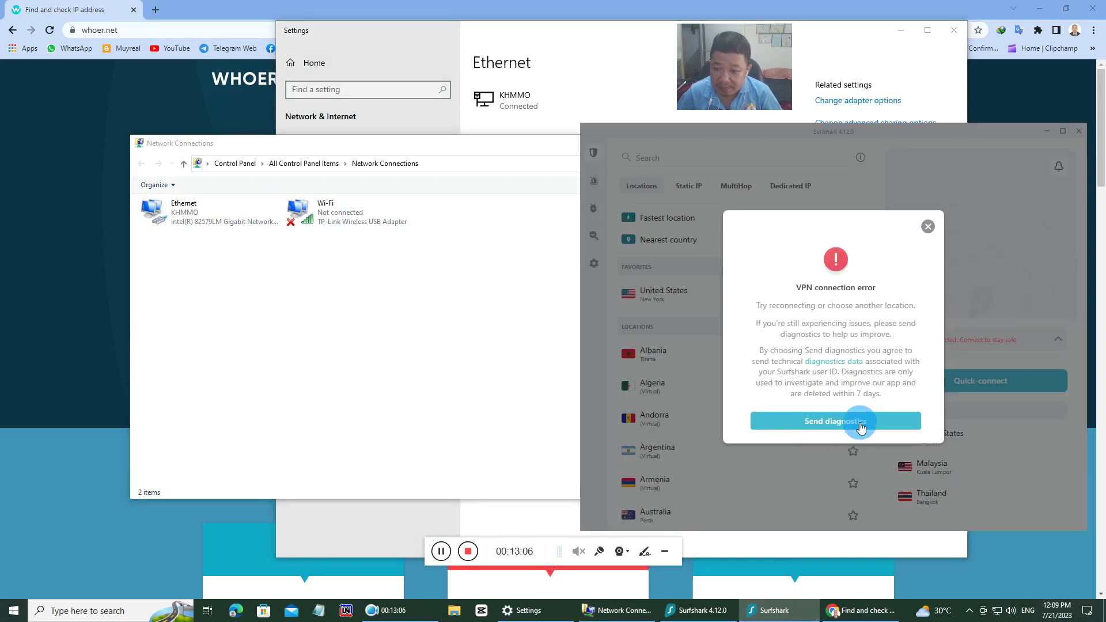
left_click(928, 226)
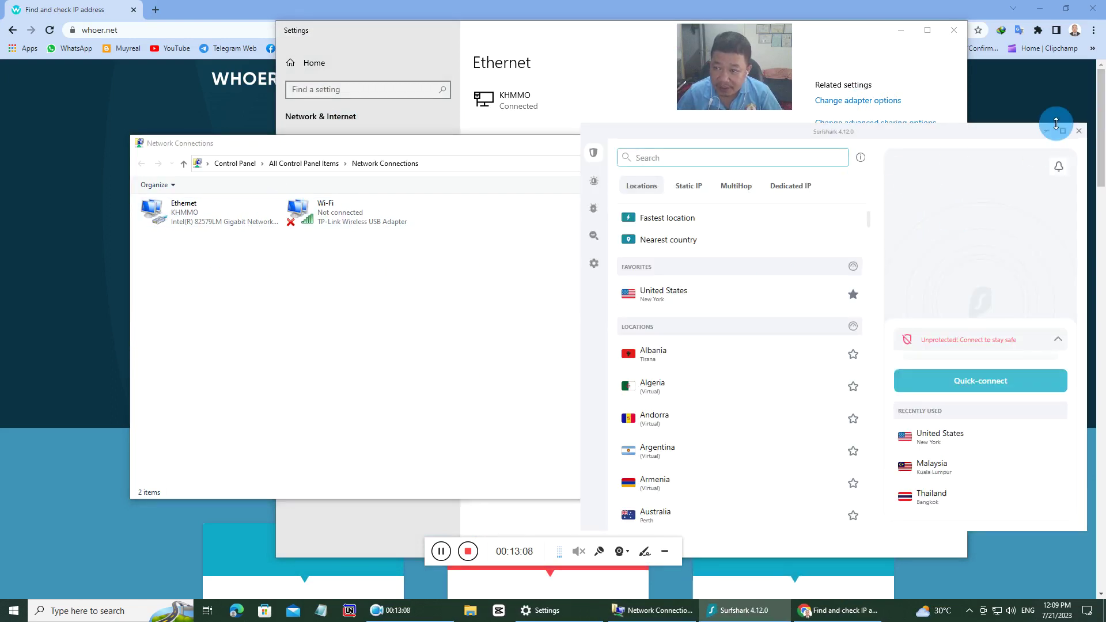
left_click(1081, 137)
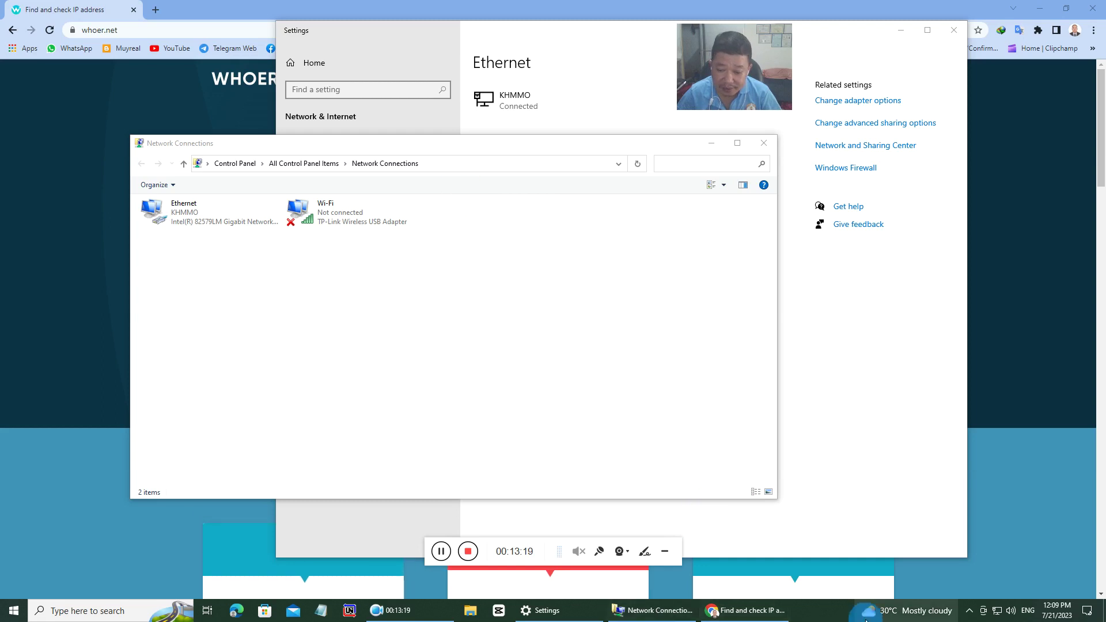
left_click(969, 610)
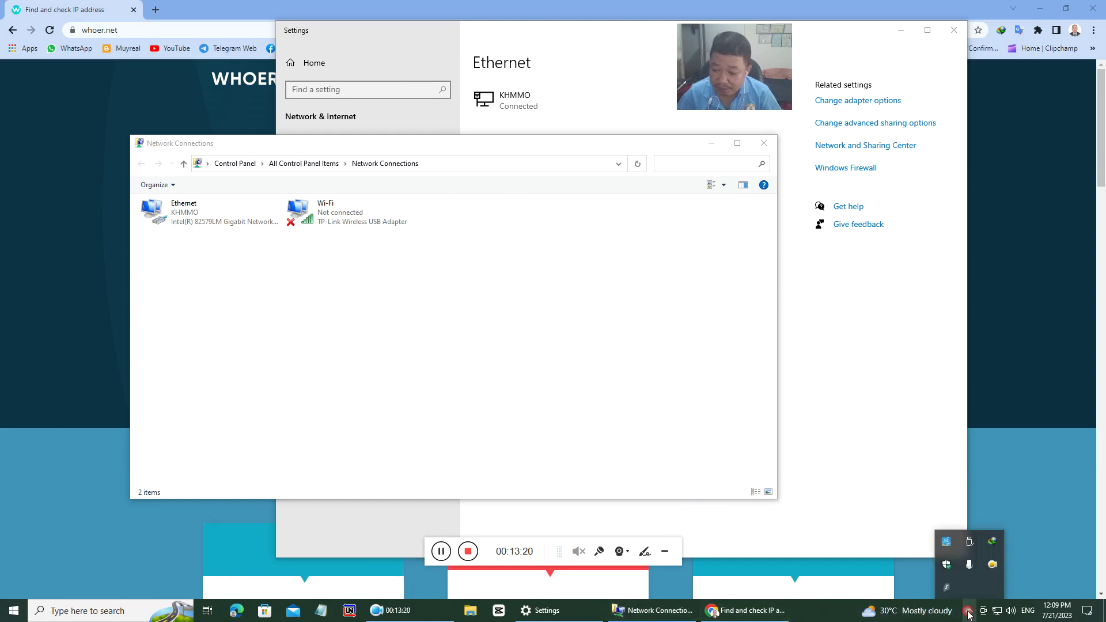
left_click(947, 588)
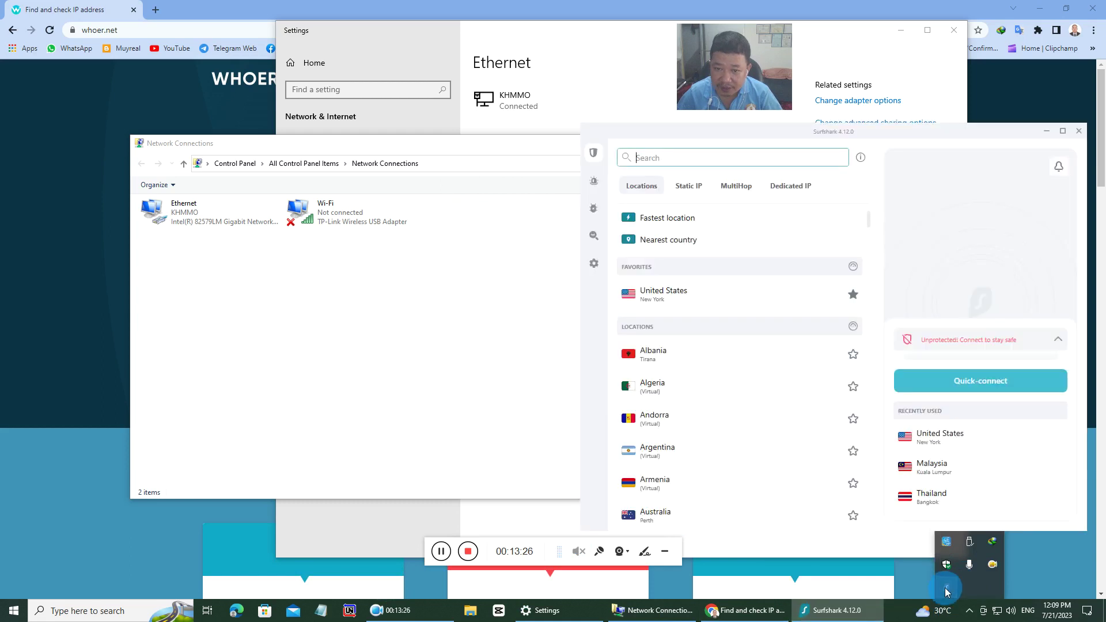
left_click(924, 435)
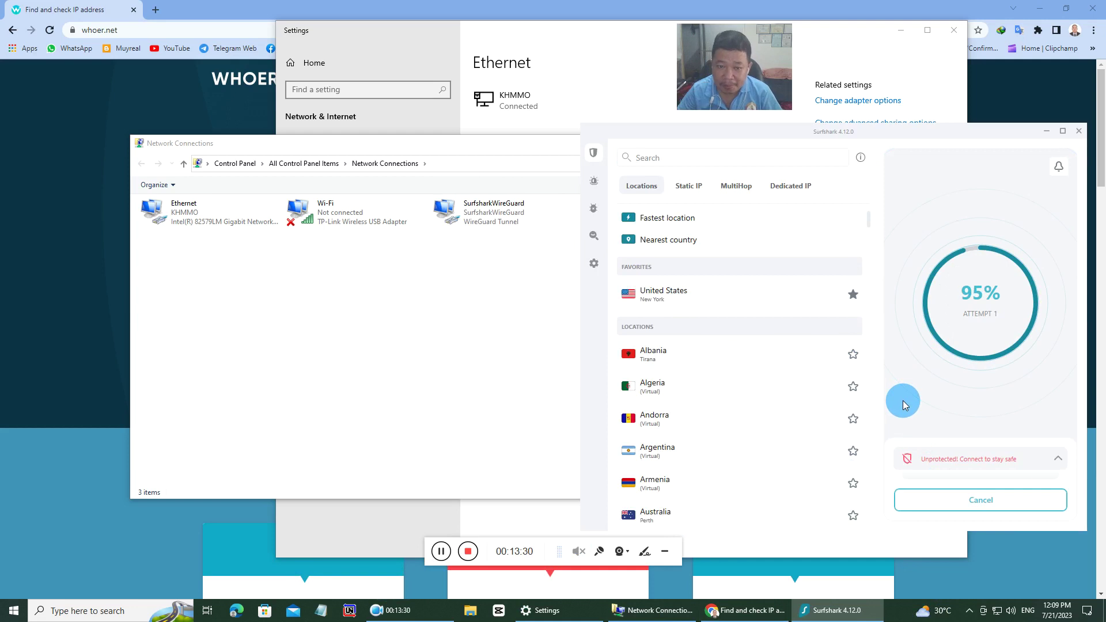
Share the SurfsharkWireGuard adapter's internet connection with other network users, using Ethernet as the home networking connection.
right_click(491, 216)
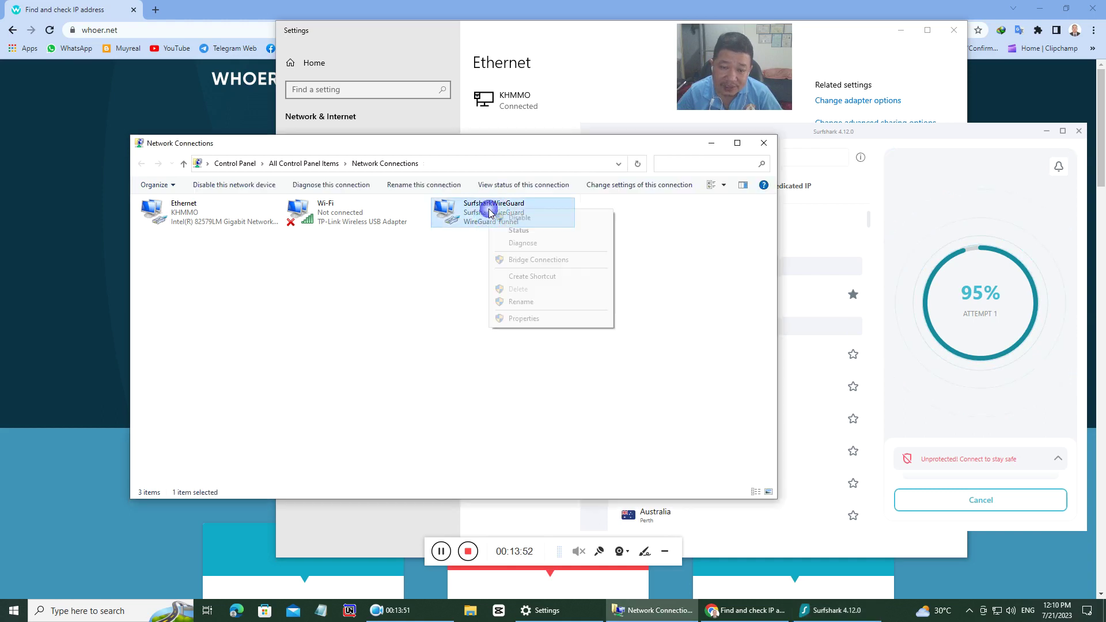
left_click(525, 318)
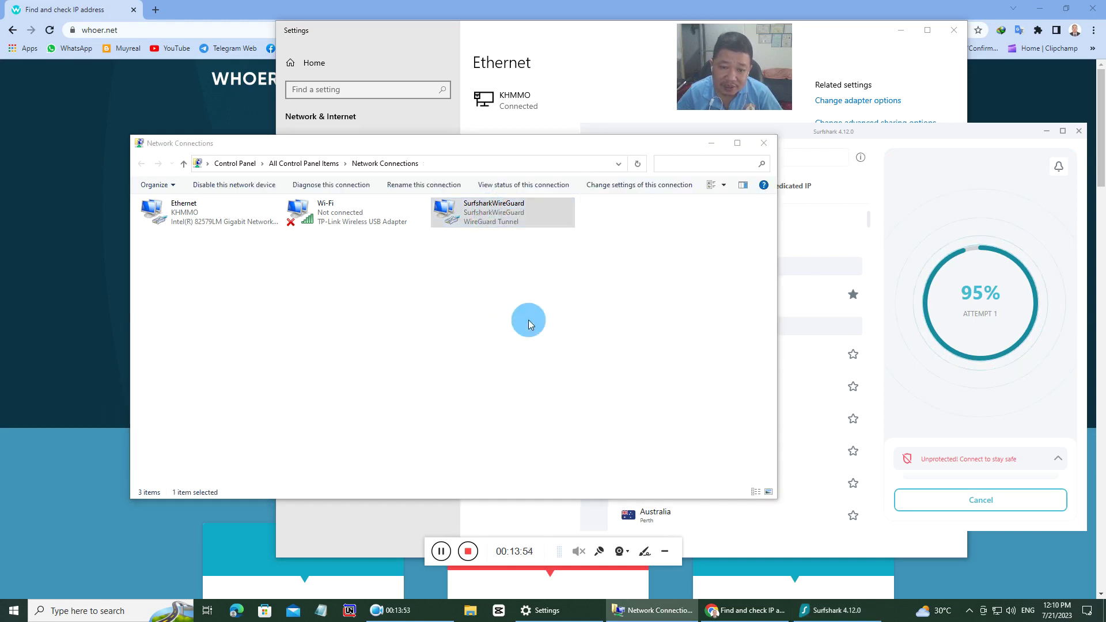
left_click(199, 216)
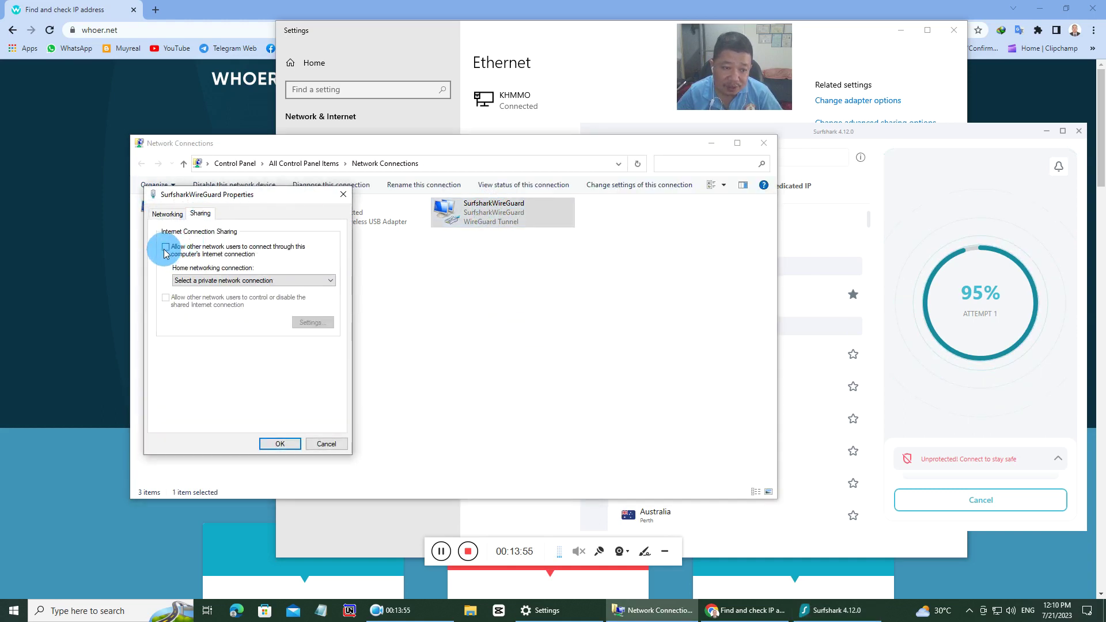
left_click(208, 281)
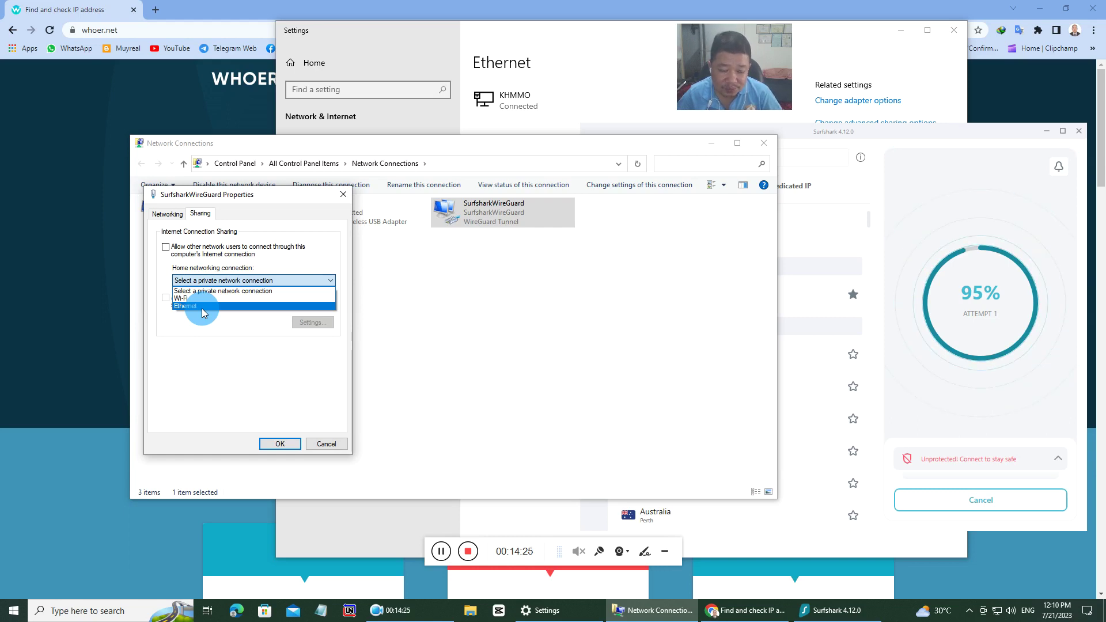
left_click(202, 308)
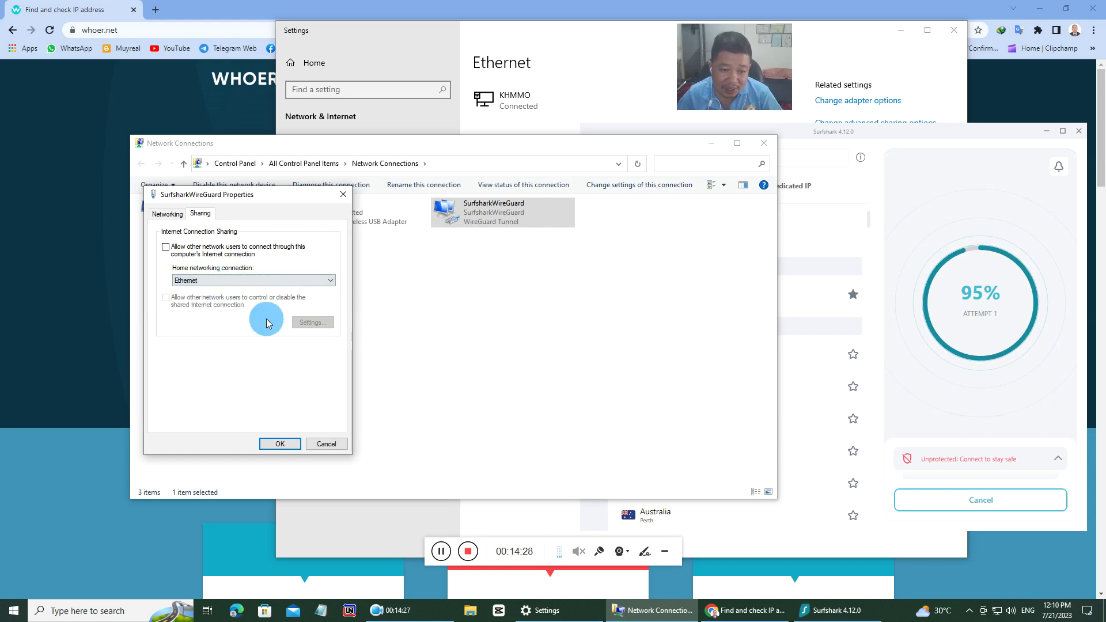
left_click(166, 247)
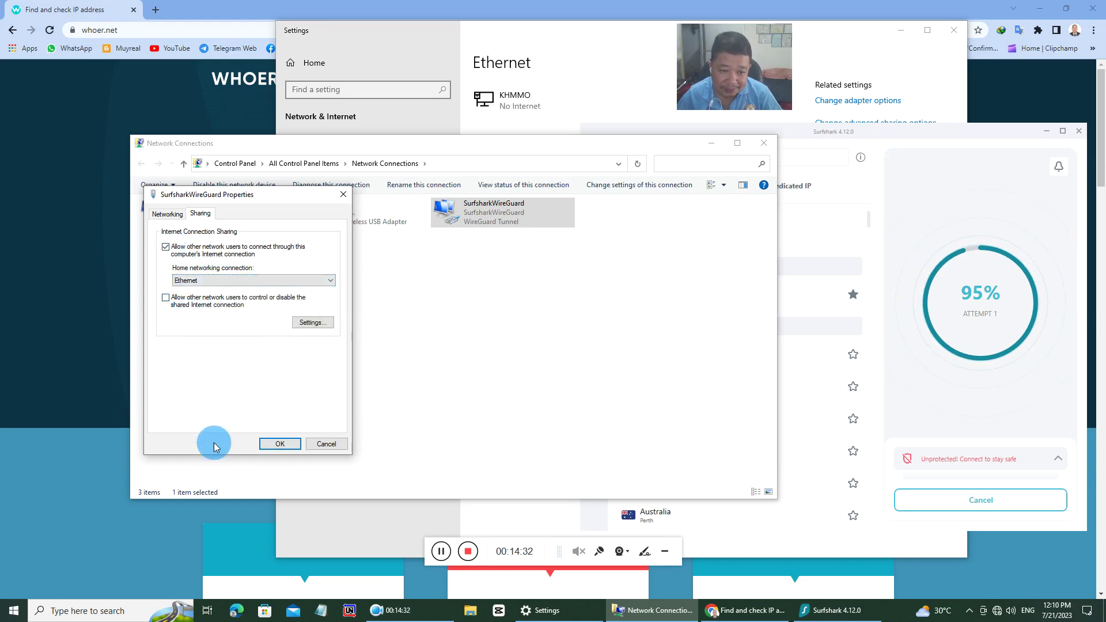
left_click(266, 444)
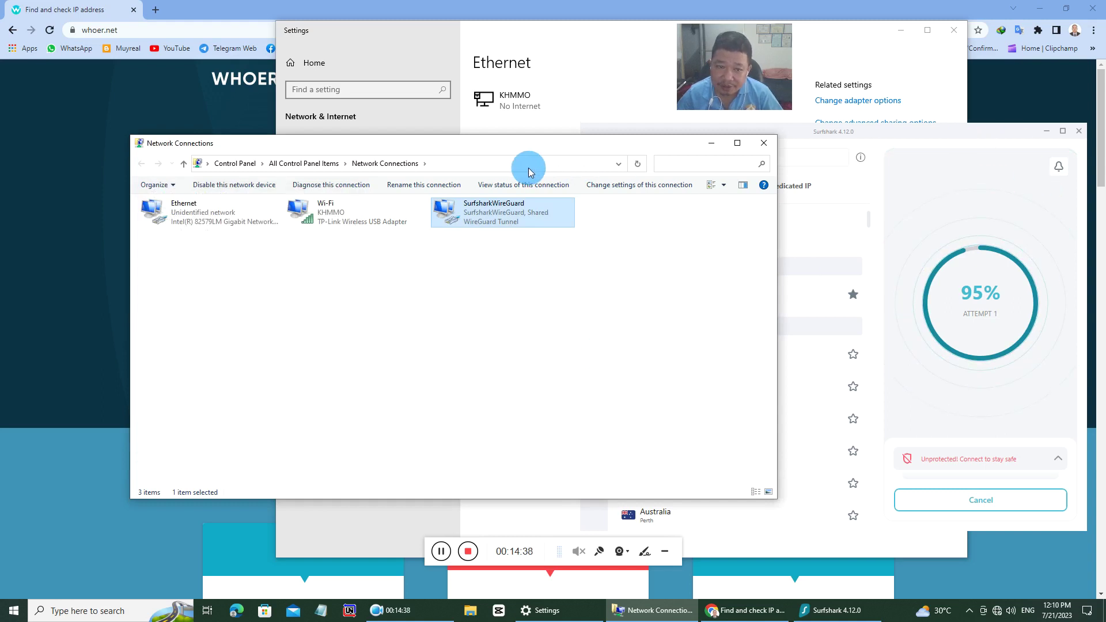
Check Surfshark's VPN settings and the network access status, and retry the VPN connection from the recently used locations.
left_click(928, 132)
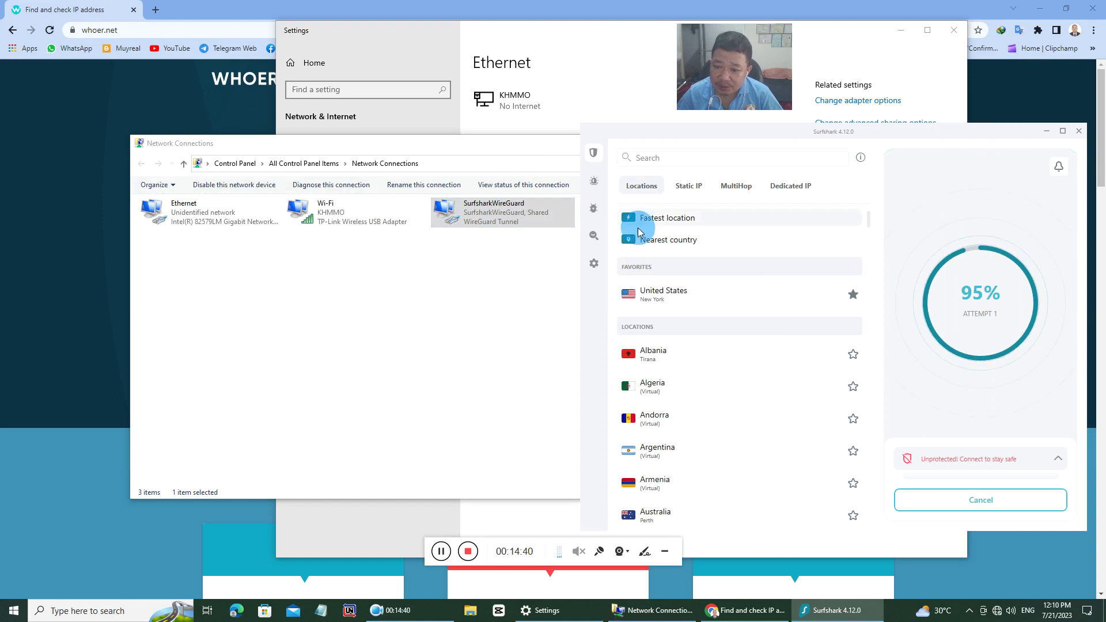
left_click(595, 269)
left_click(738, 163)
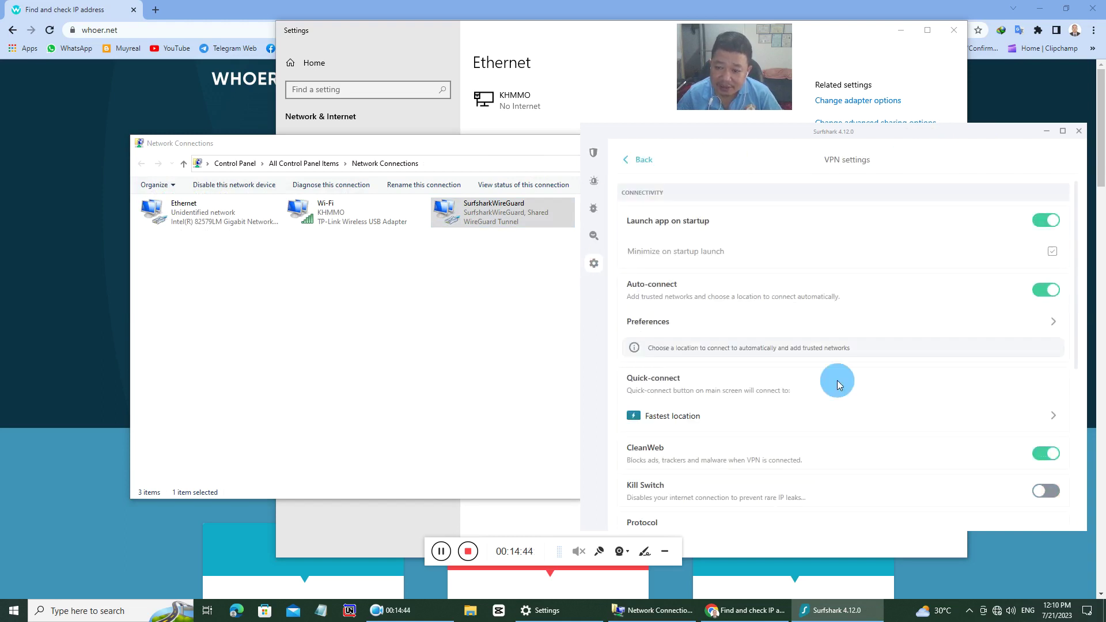
mouse_move(998, 614)
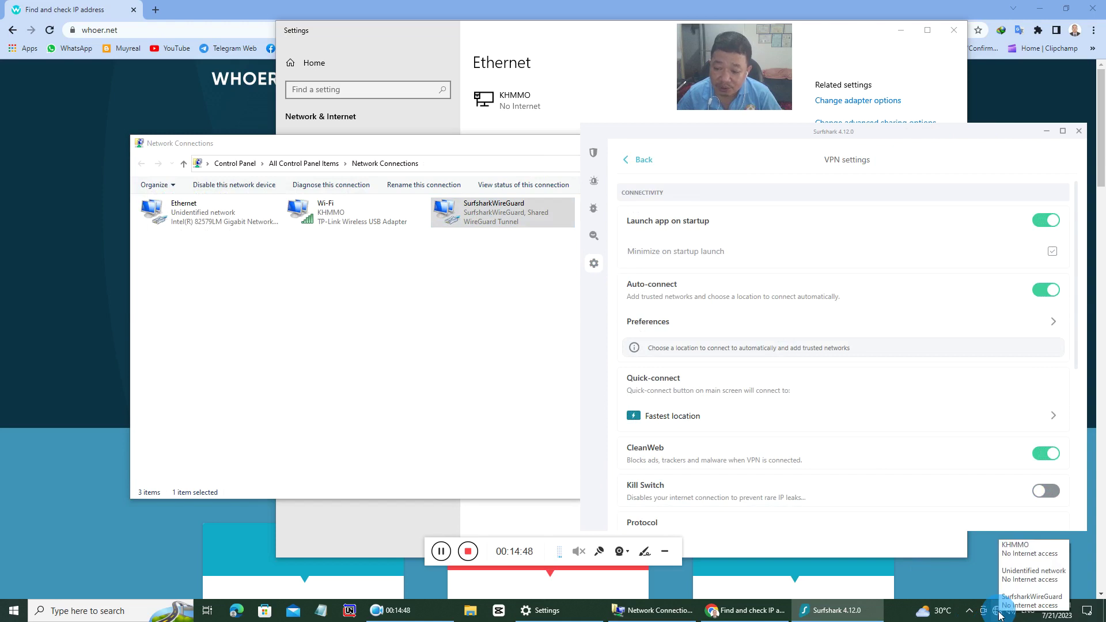
left_click(593, 152)
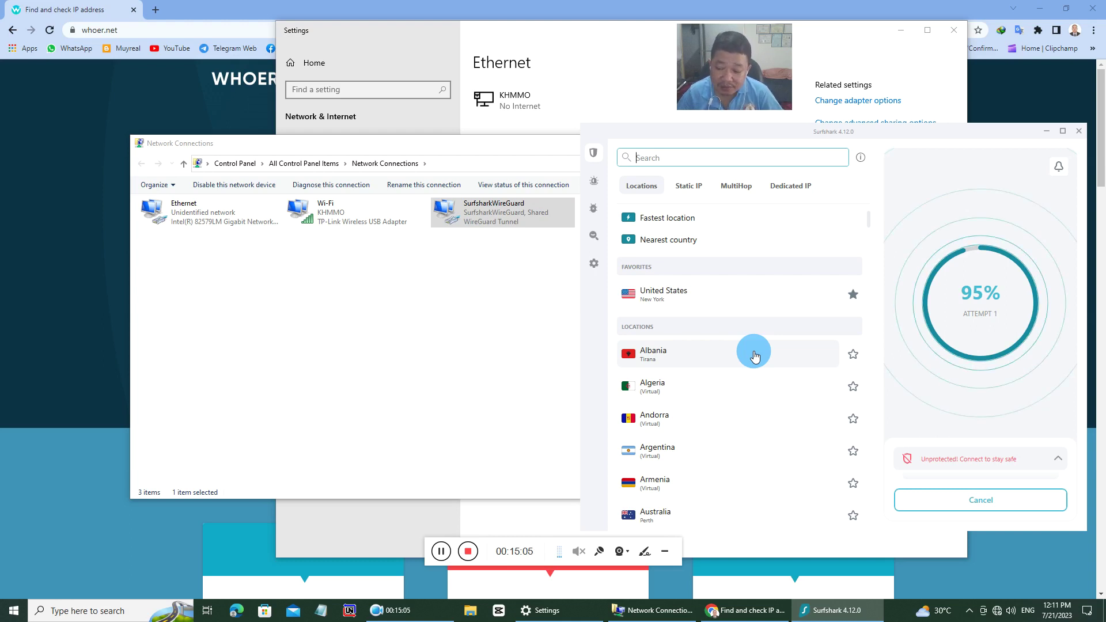
mouse_move(994, 614)
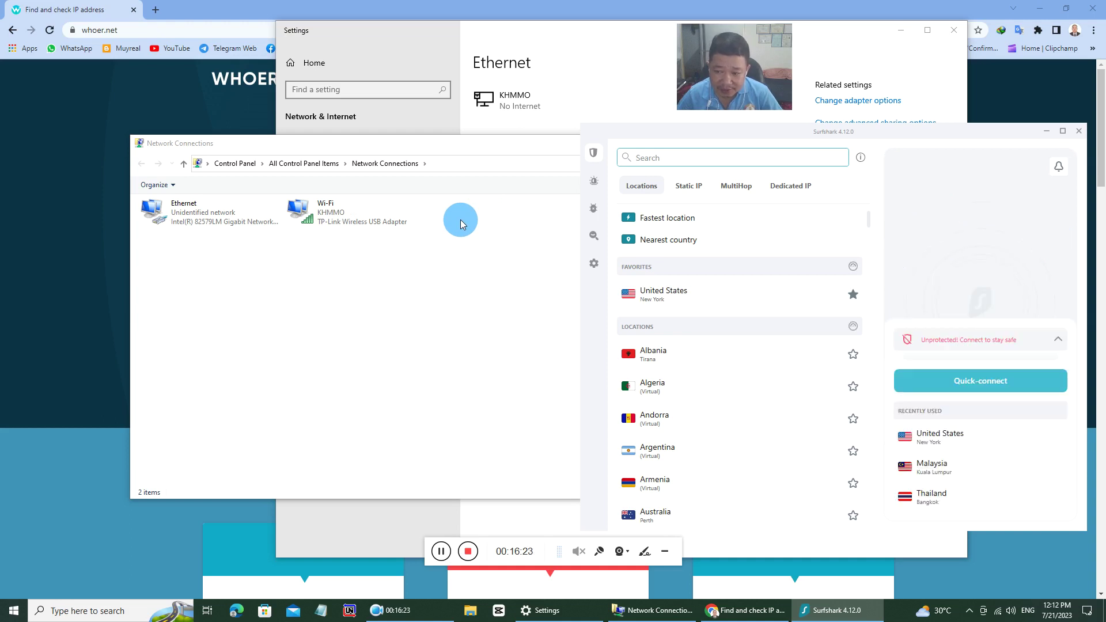
left_click(994, 458)
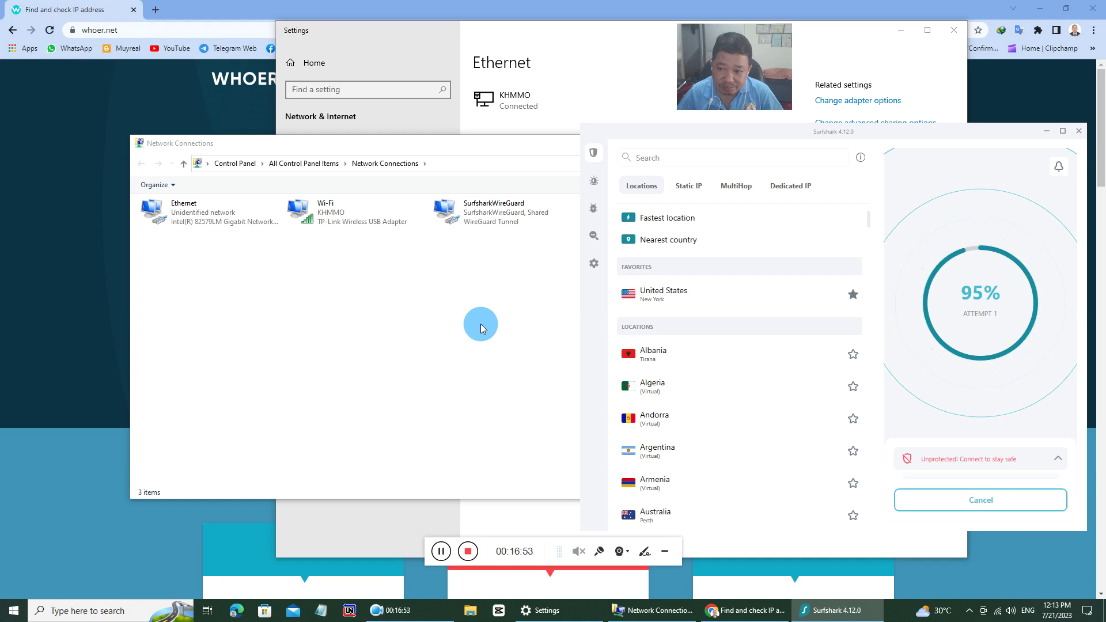
Switch to Chrome and open vps-win.com in a new tab to test internet access.
left_click(133, 84)
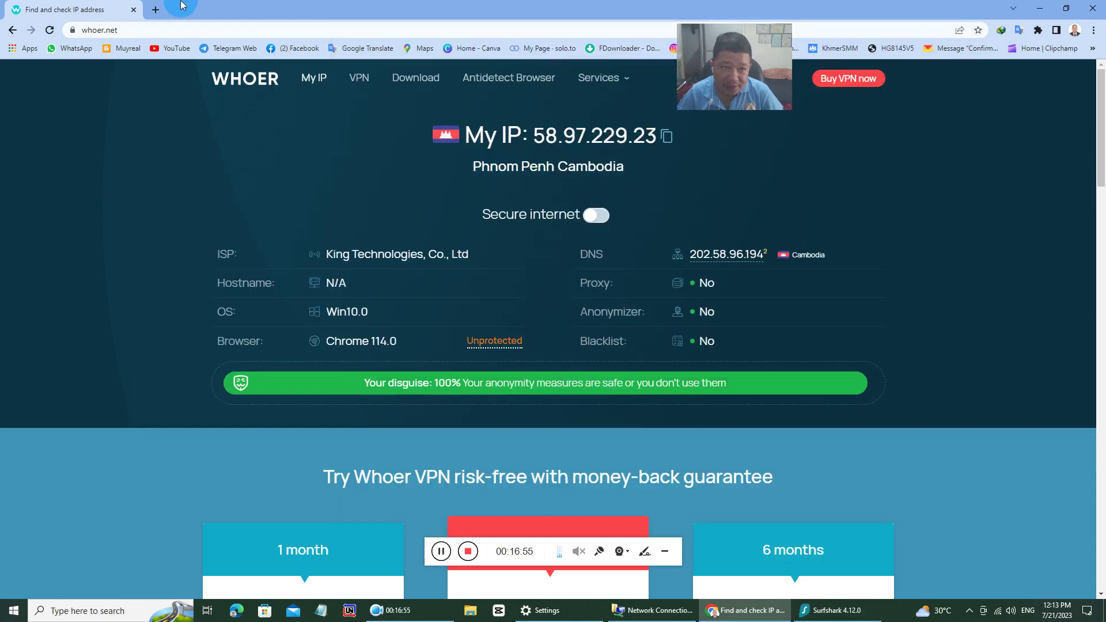
left_click(155, 9)
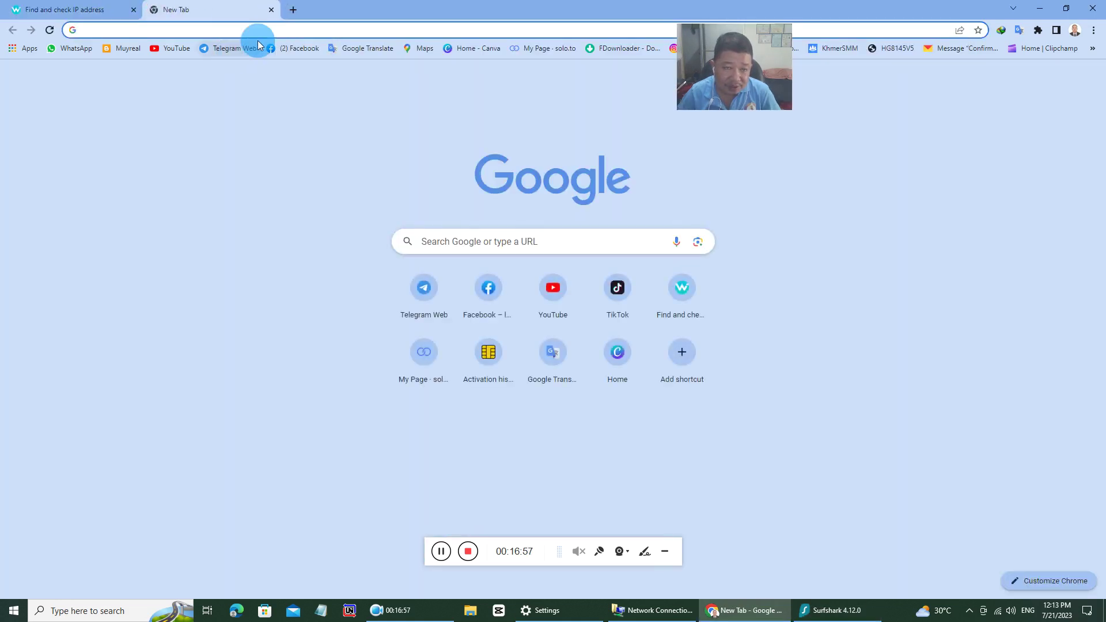
left_click(326, 28)
type("vps")
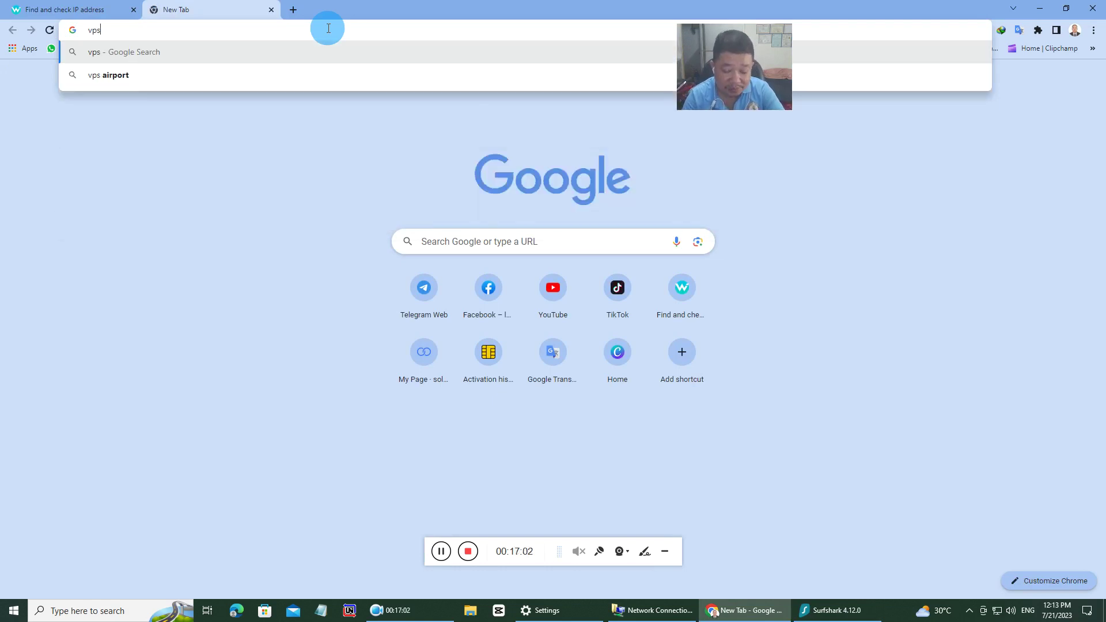
type("-")
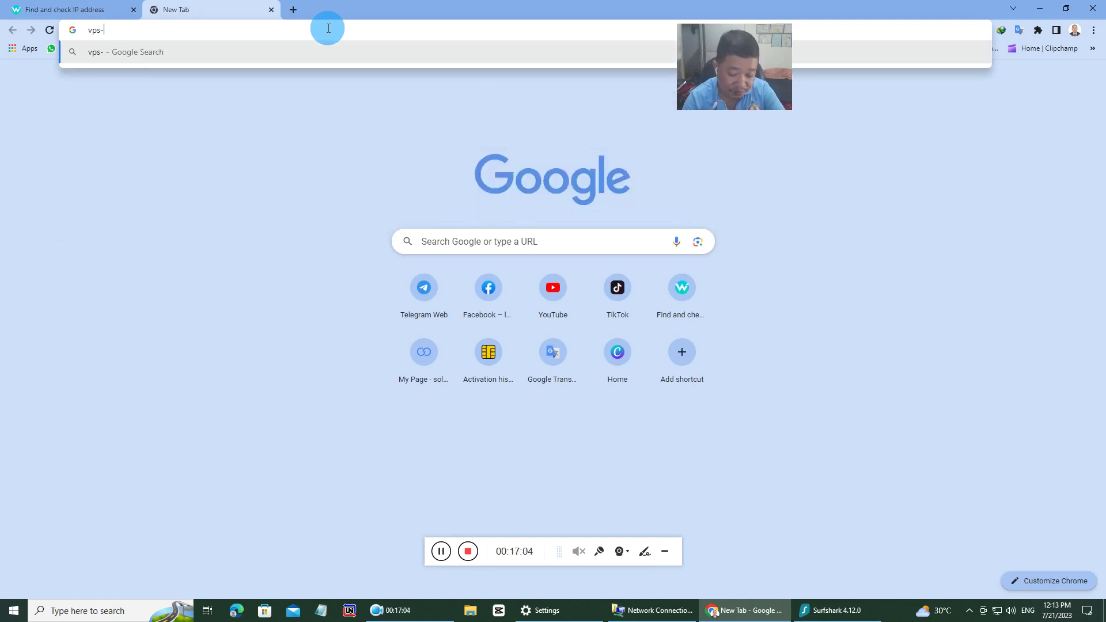
type("win.com")
key("Return")
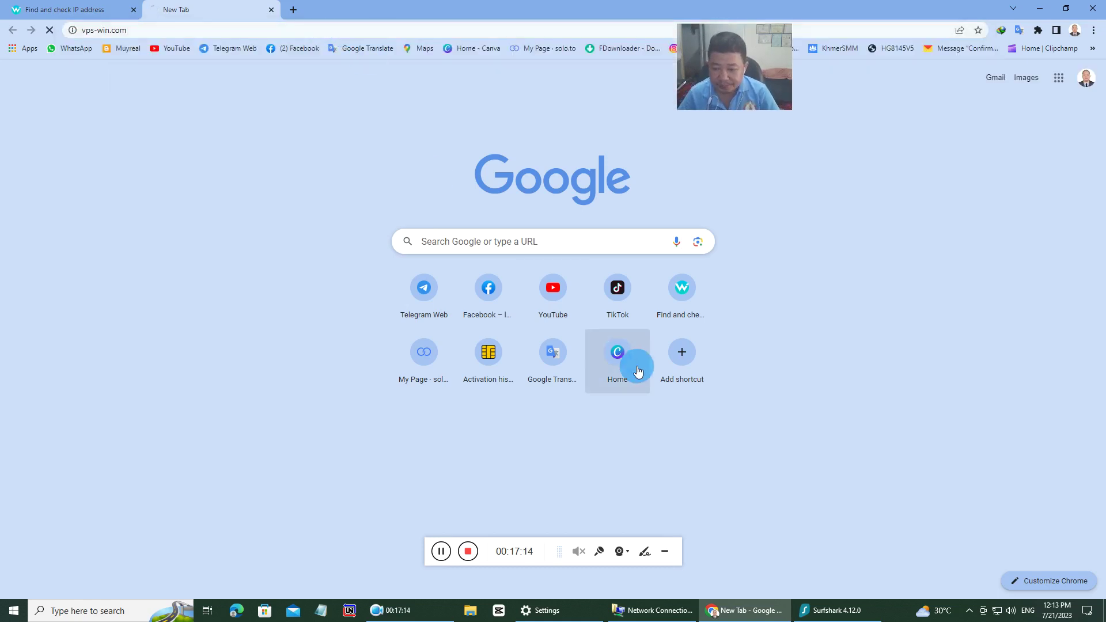
Check the connection progress in Surfshark and return to Chrome to see whether vps-win.com loads.
left_click(826, 612)
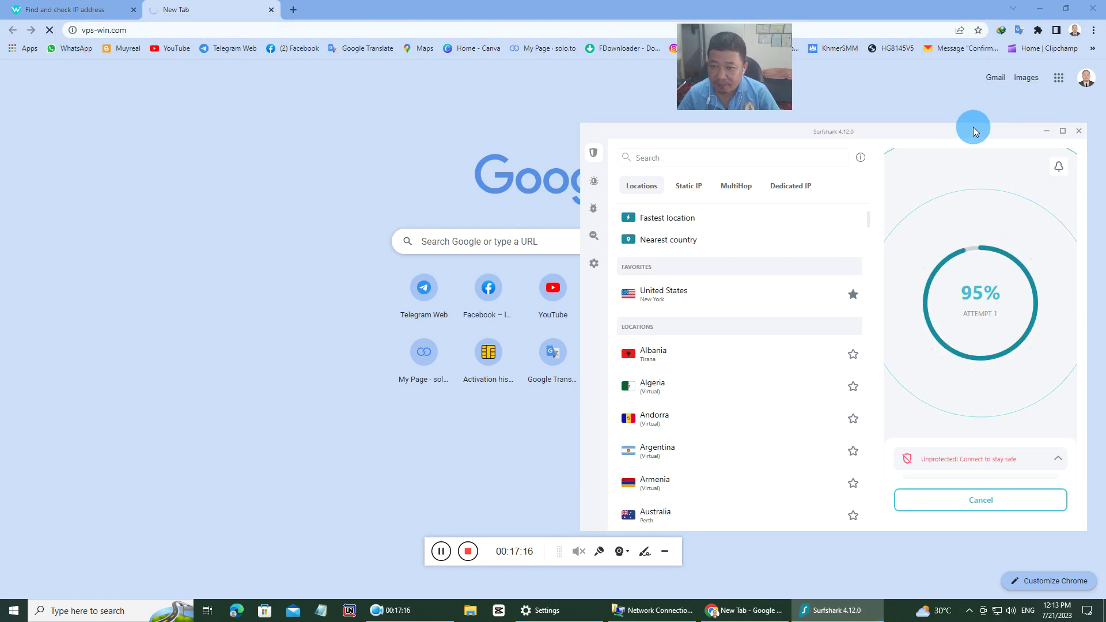
left_click(66, 10)
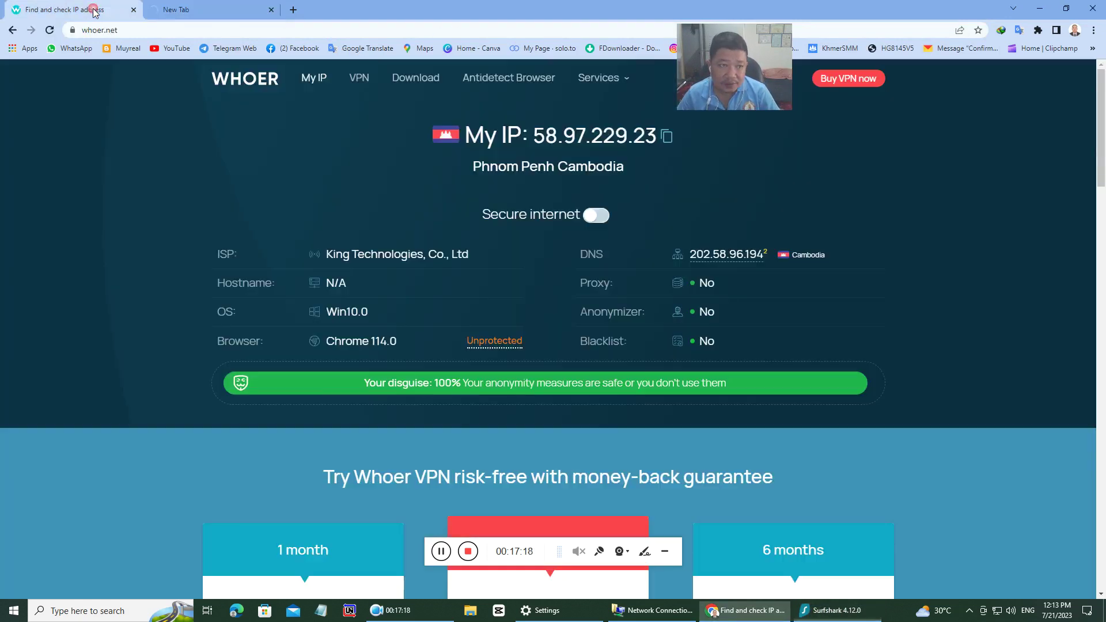
left_click(207, 12)
left_click(487, 197)
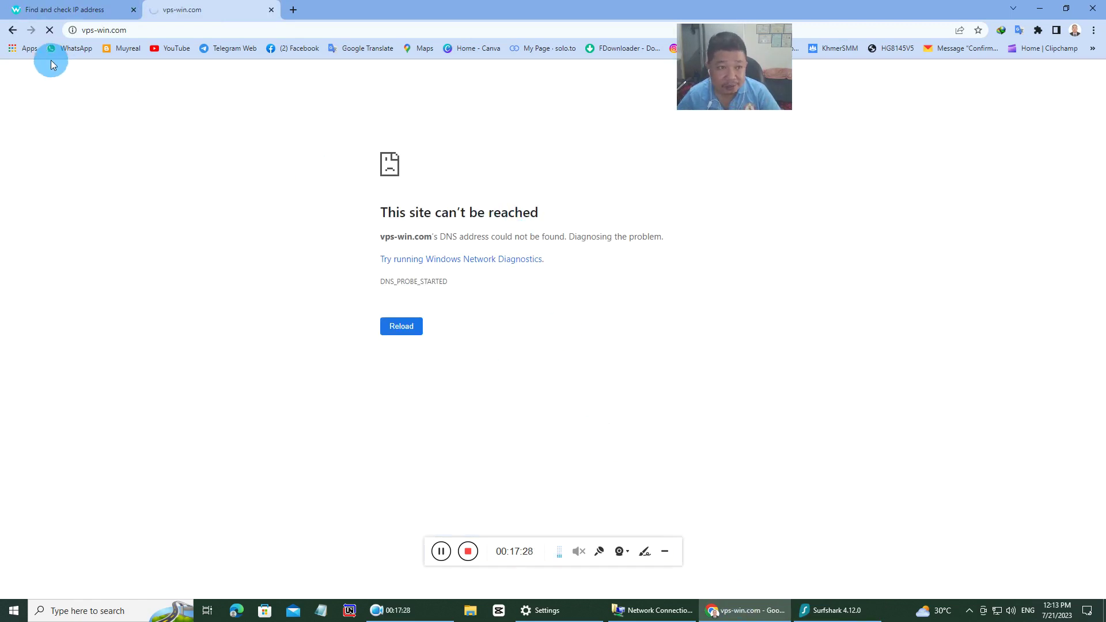
Compare the whoer.net and vps-win.com tabs and reload whoer.net to recheck the public IP location.
left_click(57, 11)
left_click(226, 5)
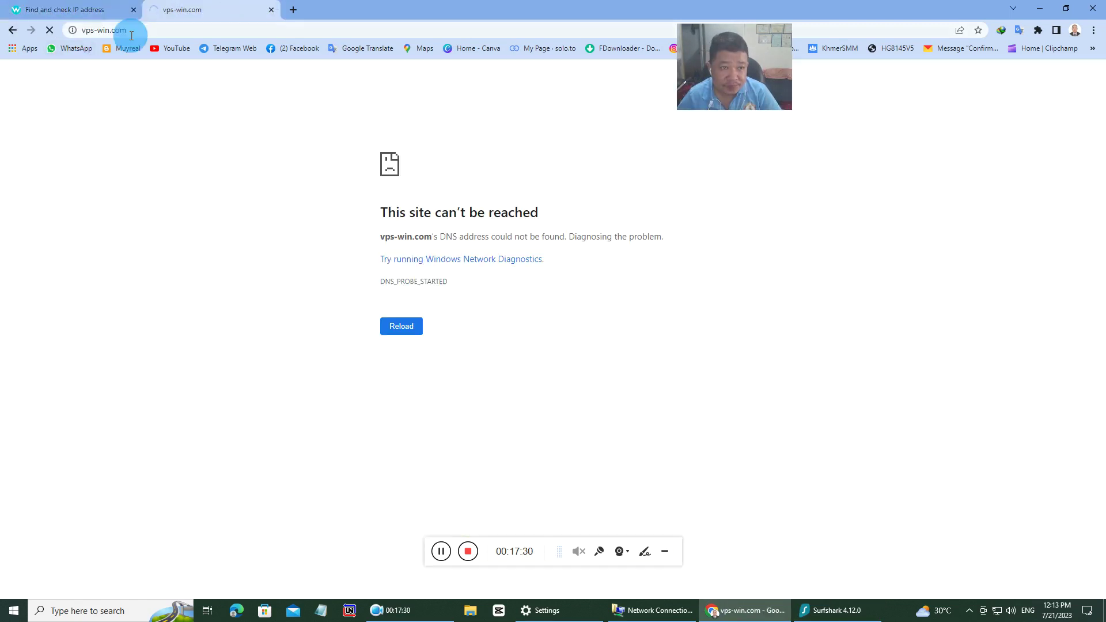
left_click(80, 9)
left_click(50, 30)
left_click(259, 191)
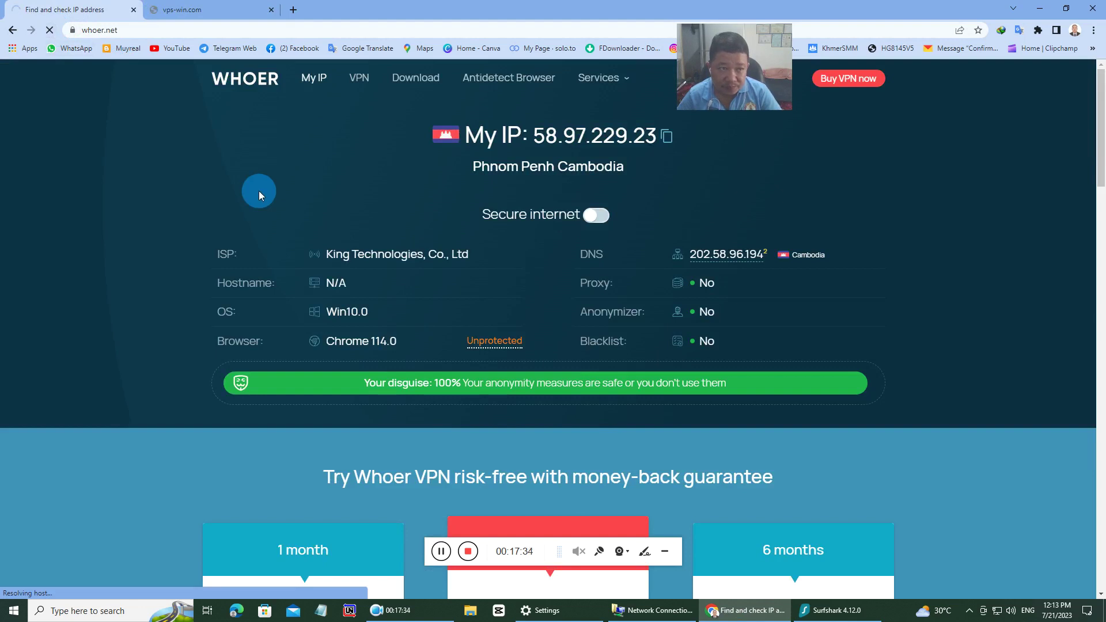
Check Surfshark's connection progress and VPN settings alongside the Network Connections adapters and the network access status.
left_click(836, 610)
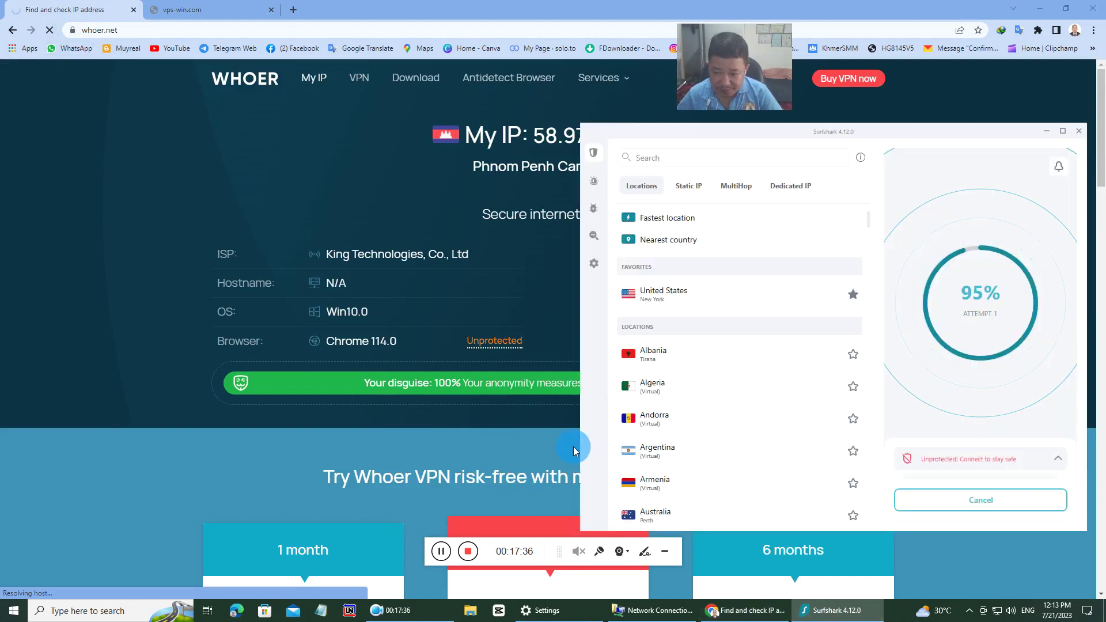
left_click(661, 620)
left_click(889, 127)
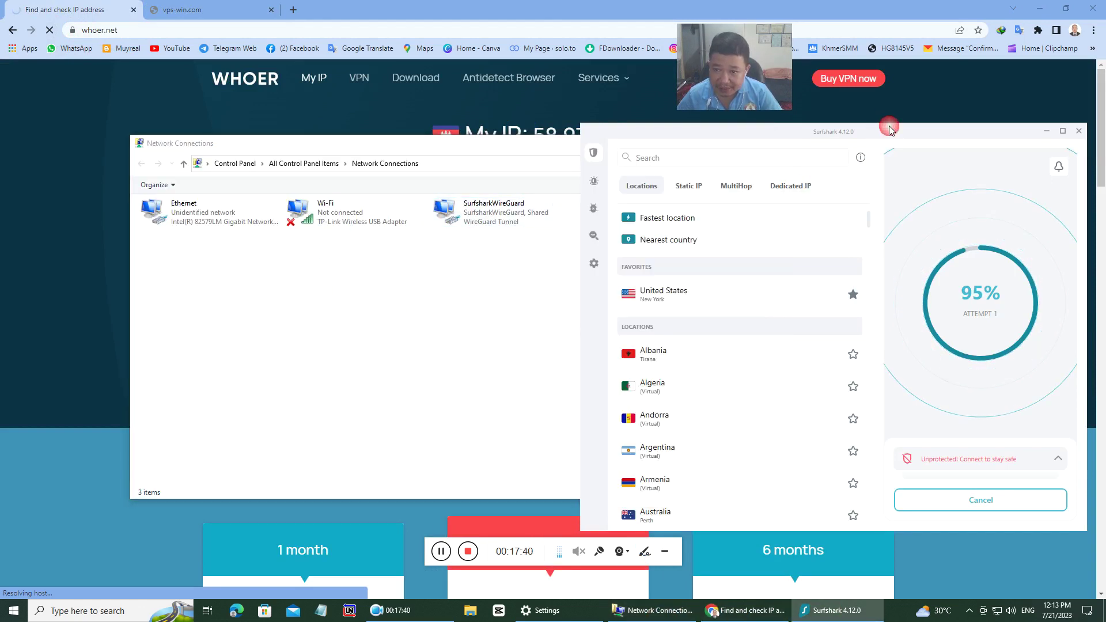
left_click(593, 263)
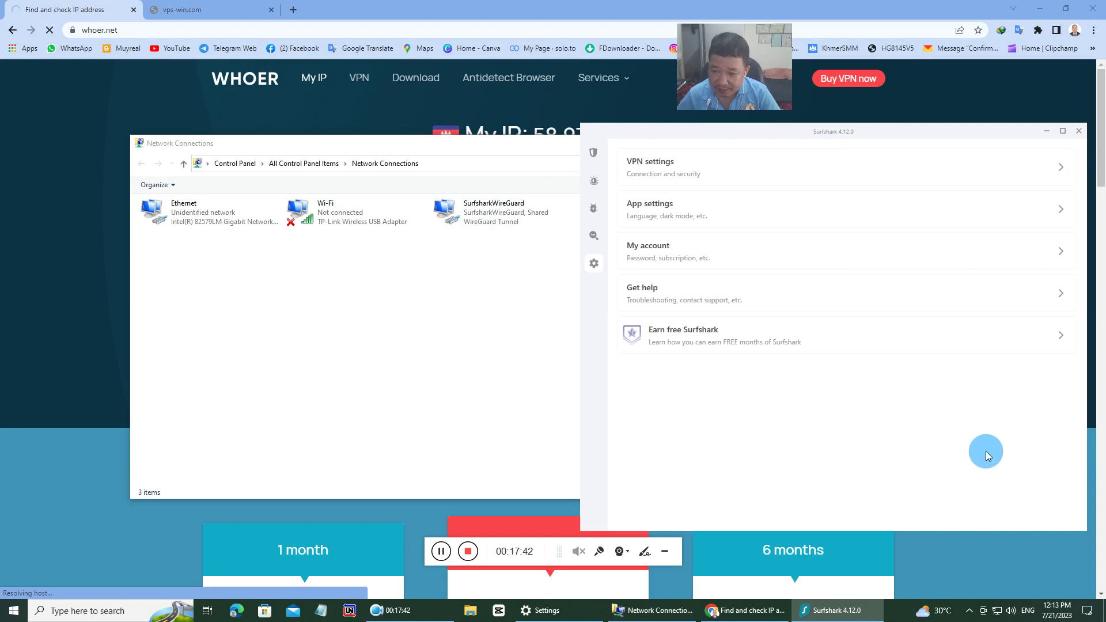
left_click(672, 163)
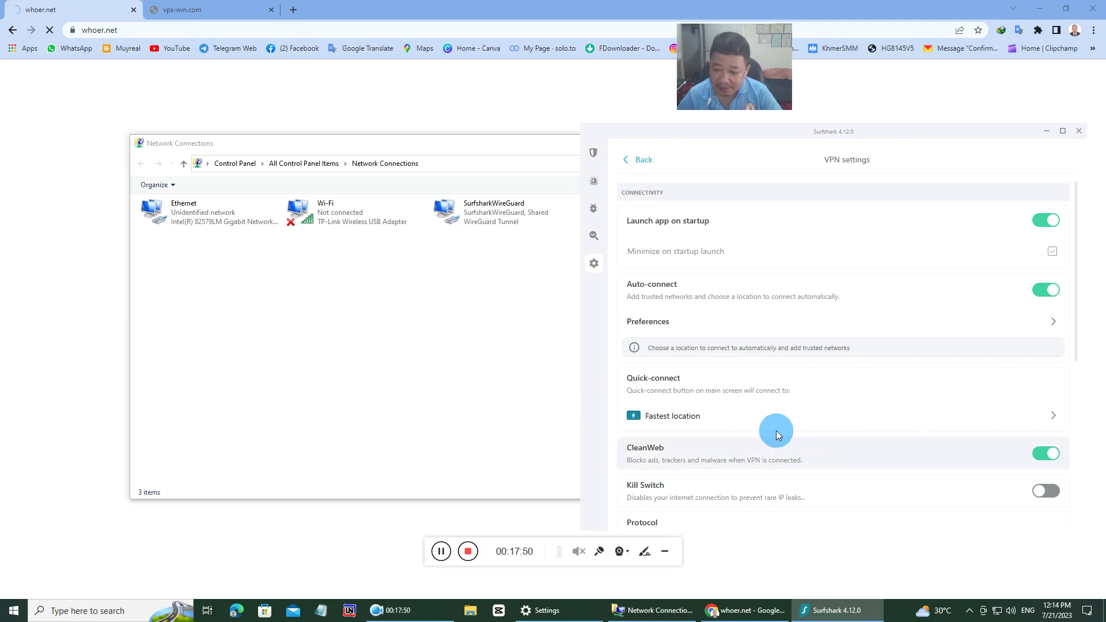
mouse_move(999, 616)
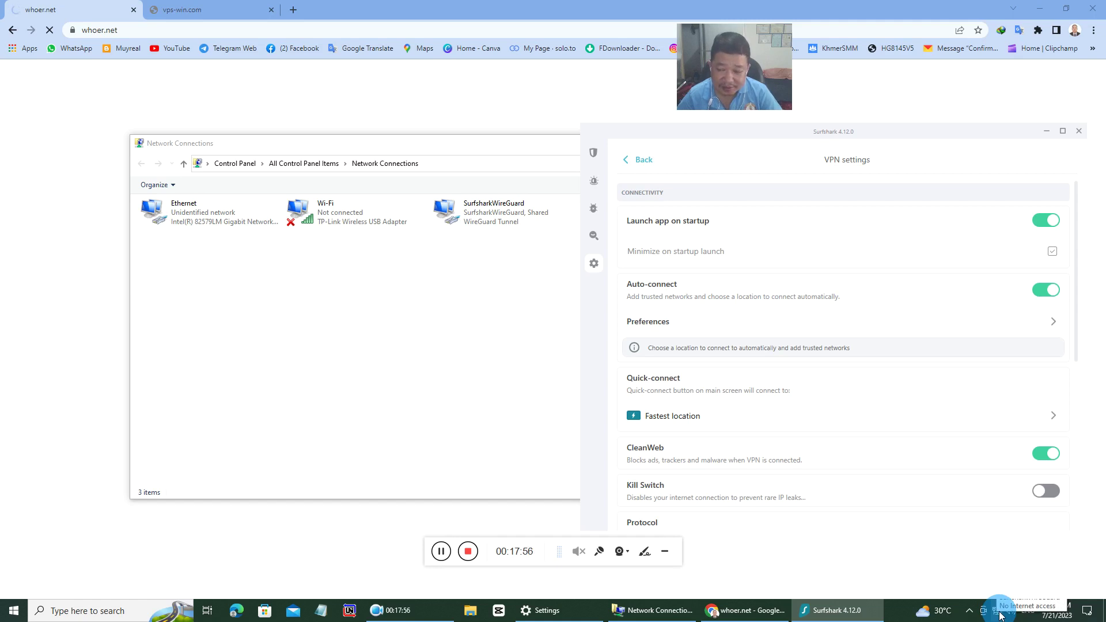
Turn off Internet Connection Sharing on the SurfsharkWireGuard adapter, apply the change and minimize Network Connections.
left_click(482, 217)
right_click(481, 216)
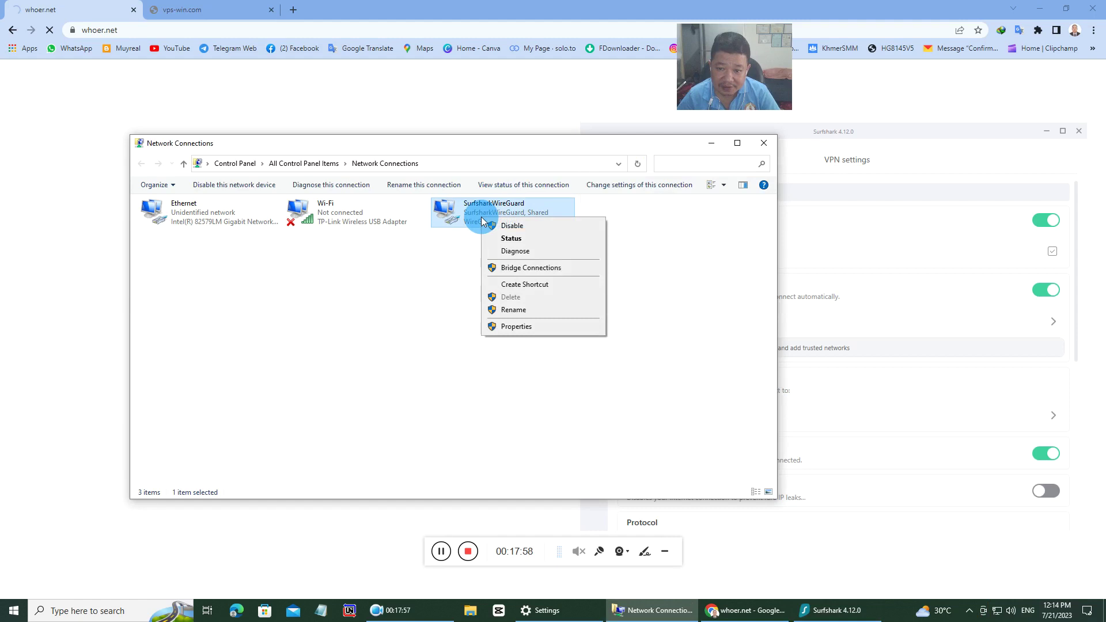
left_click(541, 327)
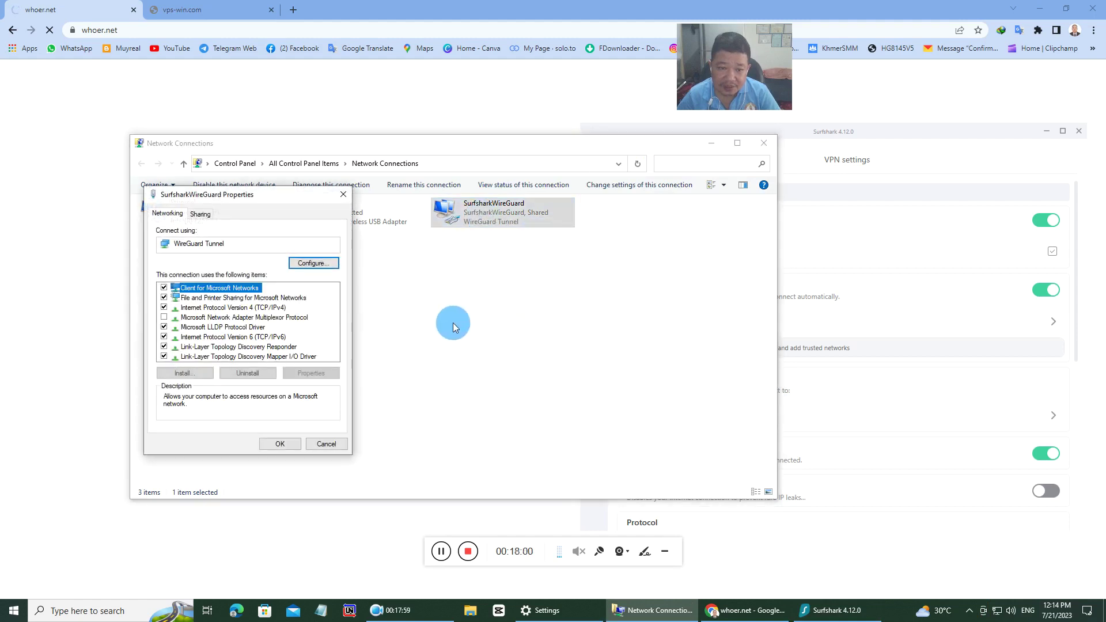
left_click(201, 214)
left_click(280, 443)
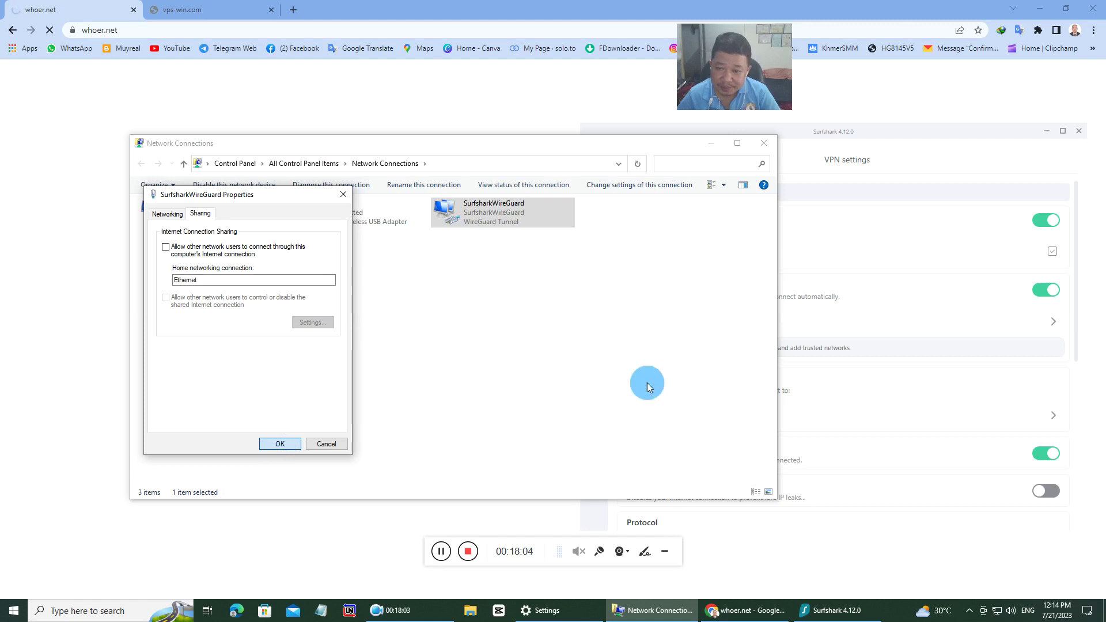
left_click(279, 442)
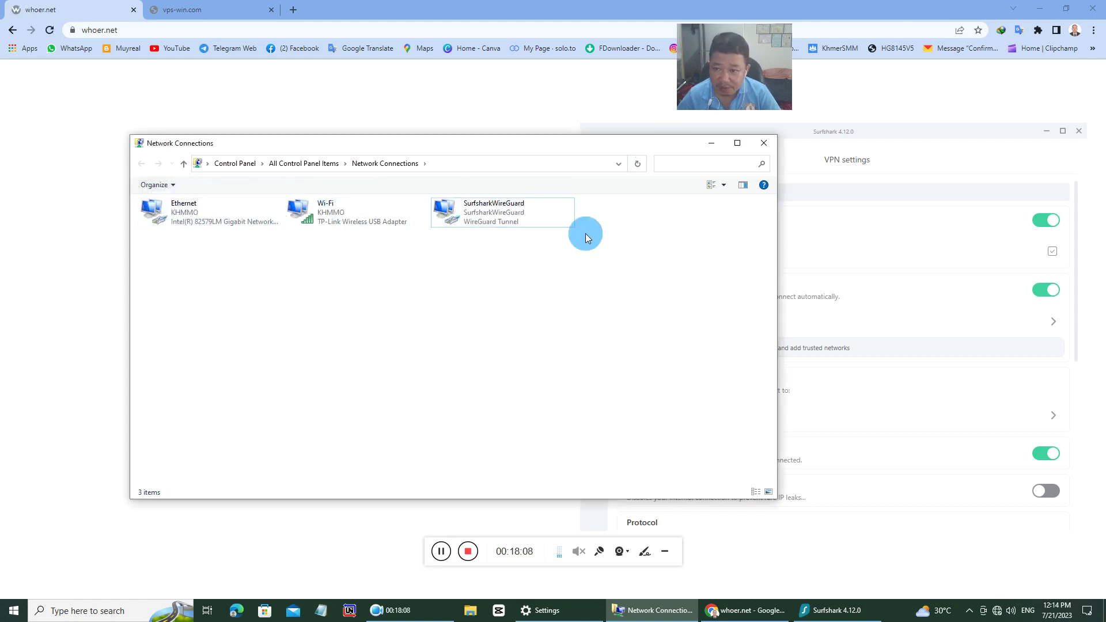
left_click(711, 143)
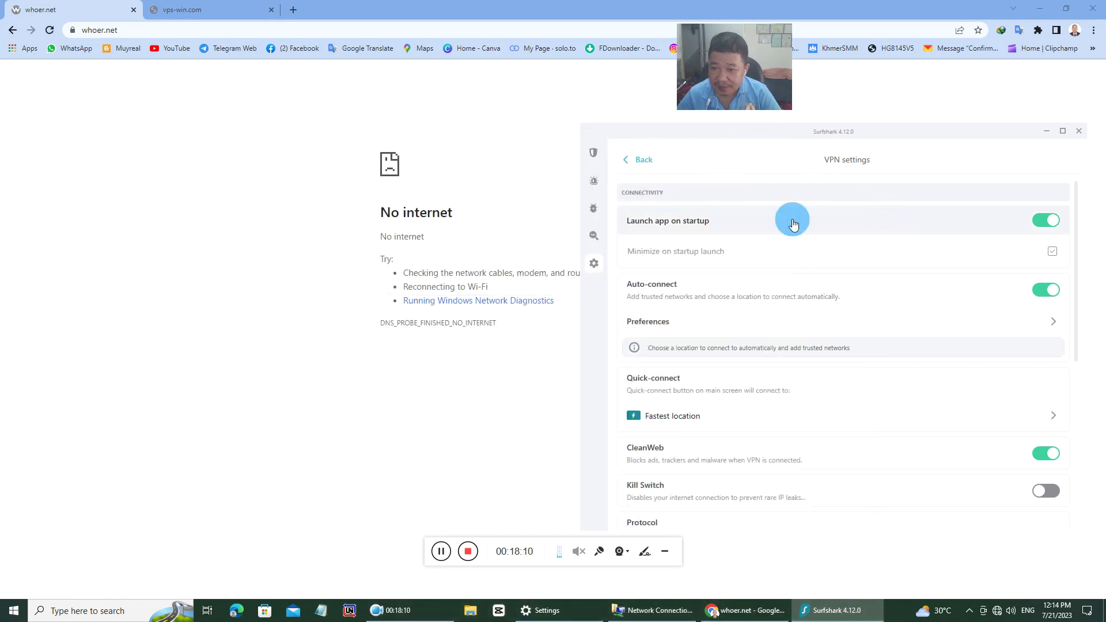
Check the connection progress in Surfshark, then reload whoer.net and vps-win.com in Chrome to retest internet access.
left_click(593, 153)
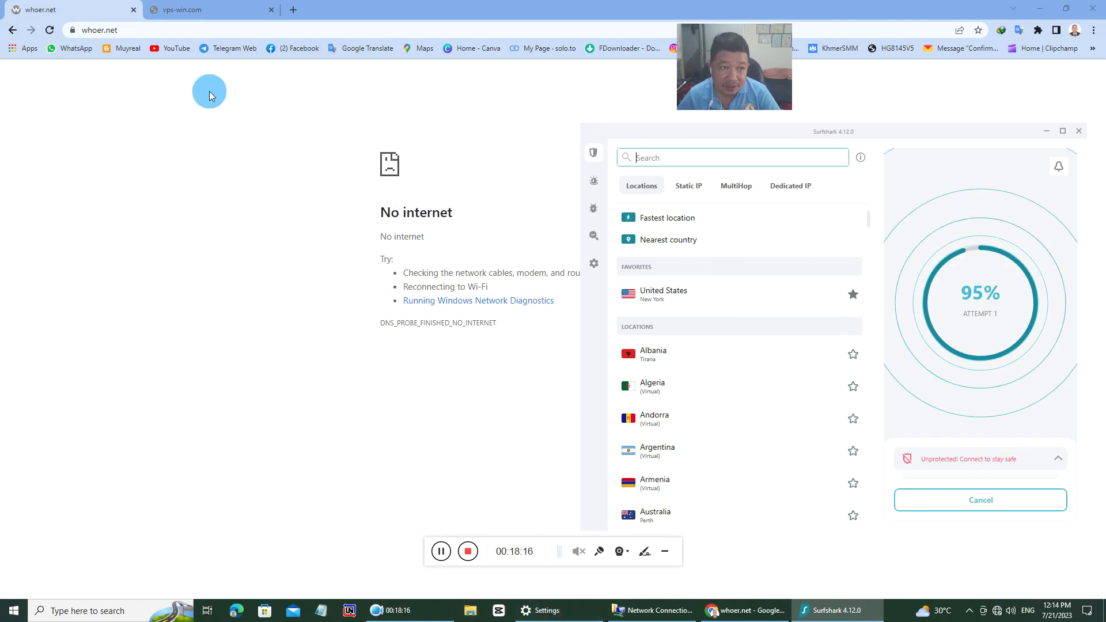
left_click(50, 30)
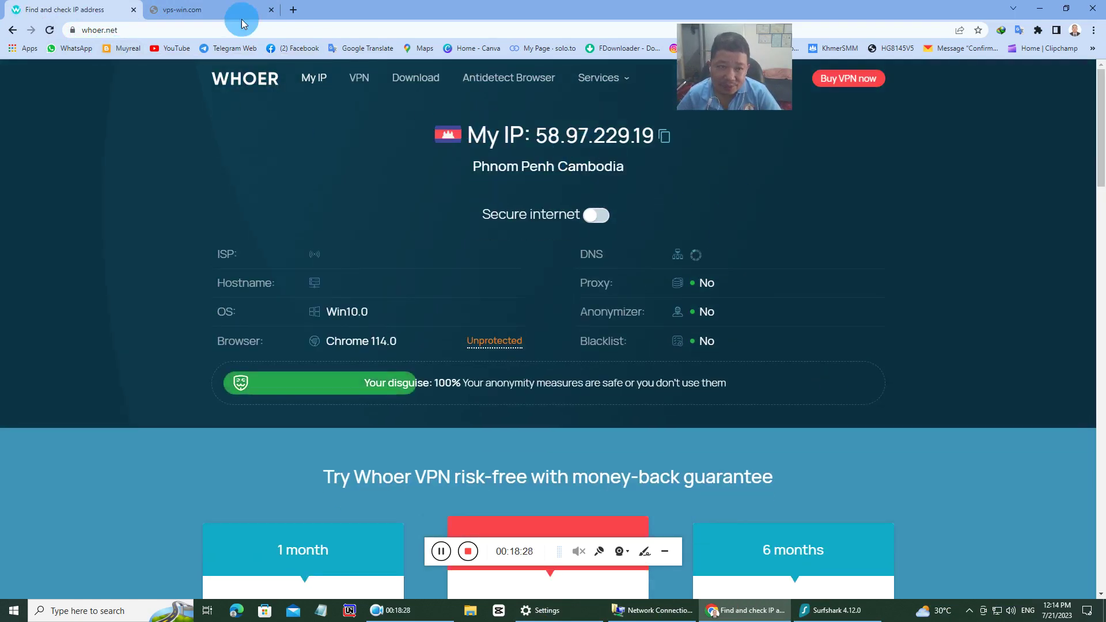
left_click(212, 13)
left_click(49, 31)
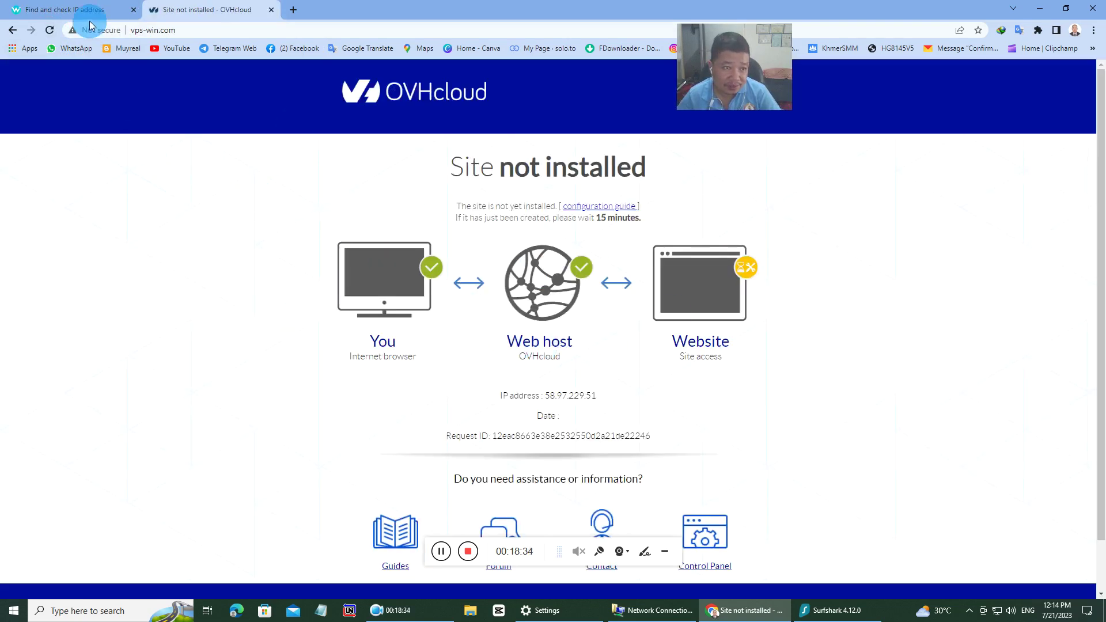
Find the chat containing the win-vps.com/windows-vps-wood.php link in Telegram Web, open the link in a new tab and close Telegram.
left_click(233, 50)
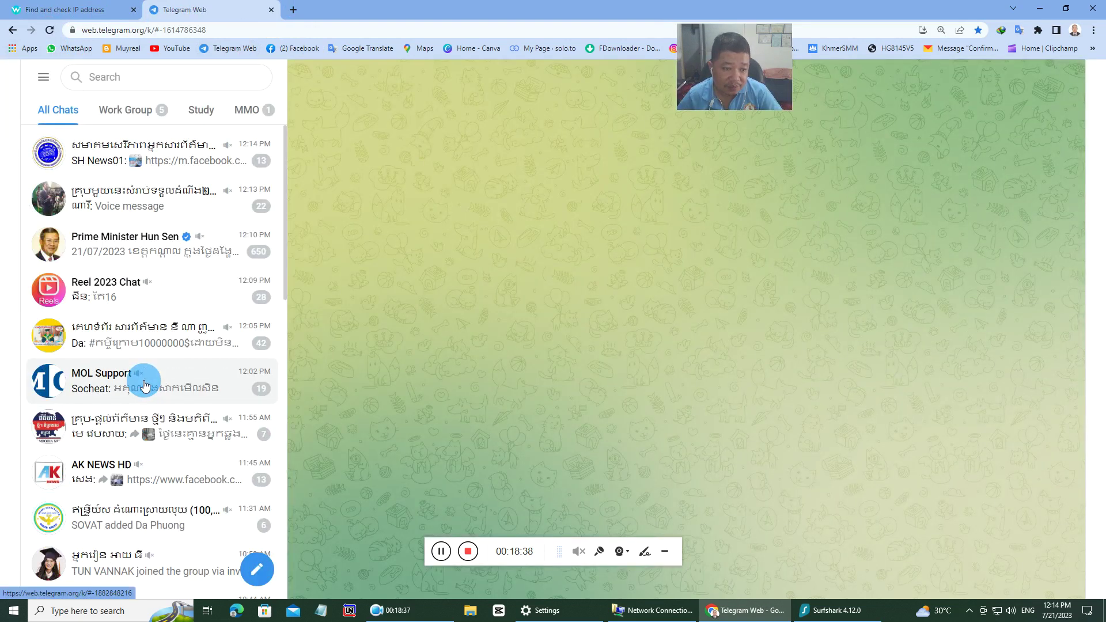
scroll(147, 389, "down", 9)
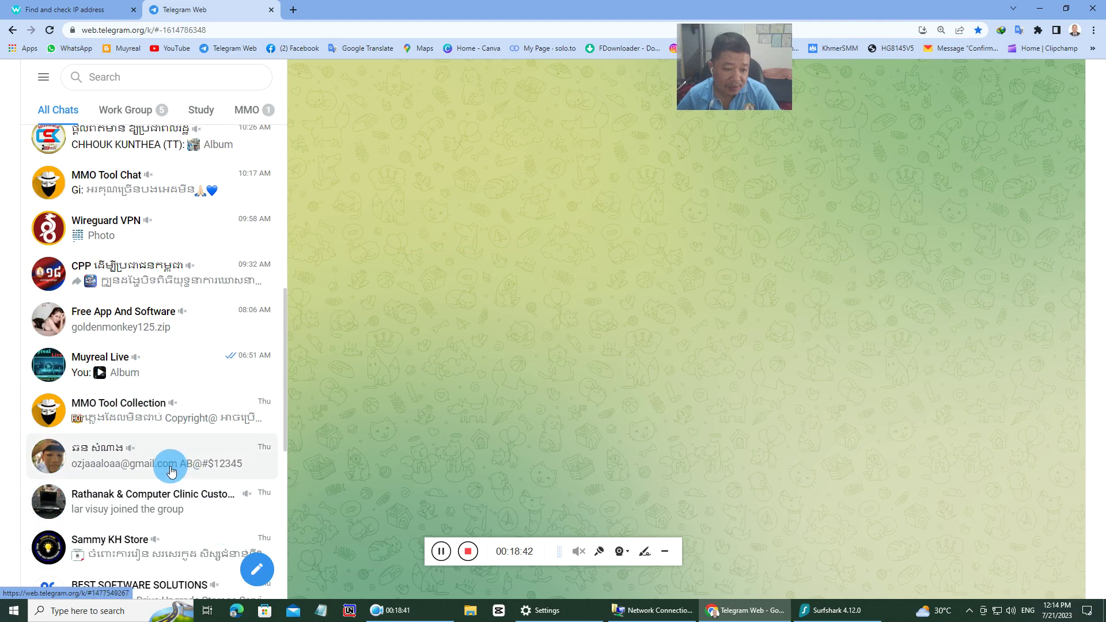
scroll(170, 541, "up", 3)
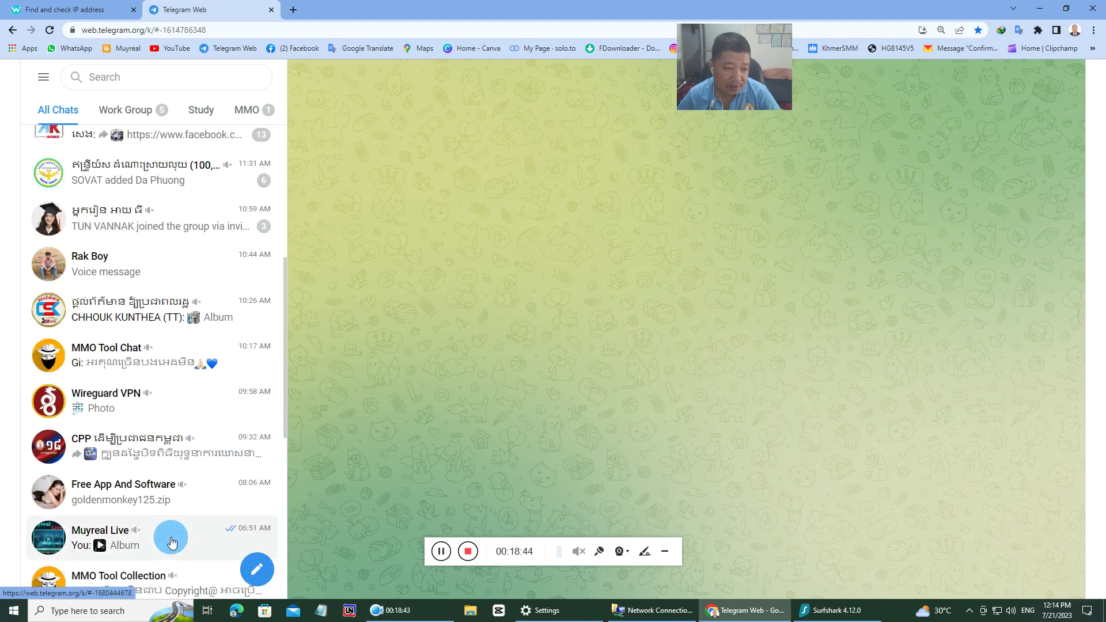
scroll(170, 542, "down", 10)
left_click(138, 352)
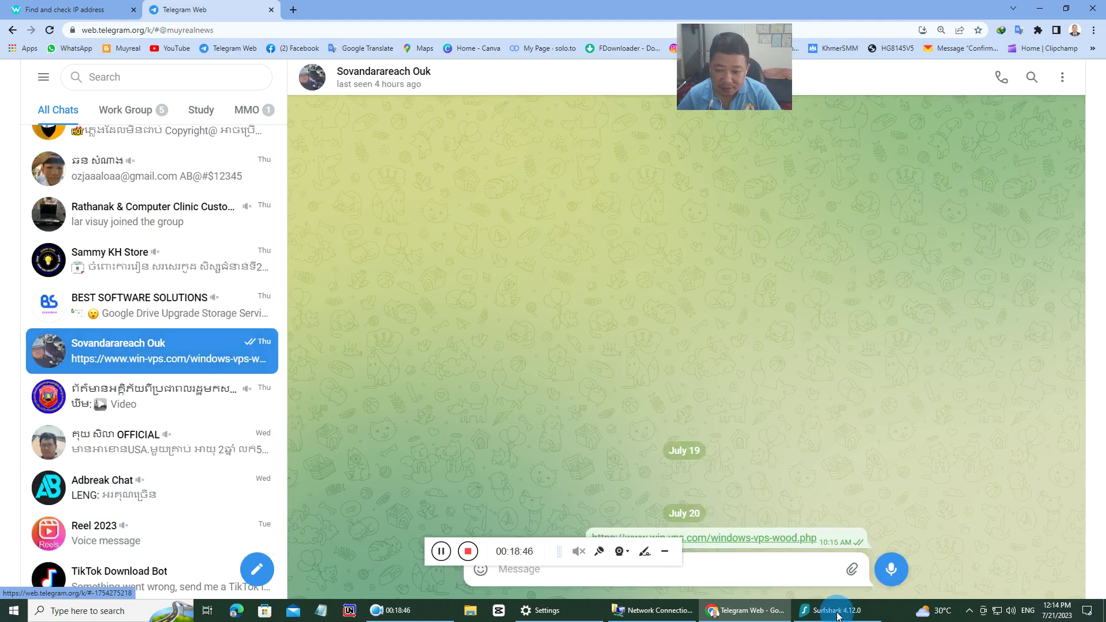
left_click(775, 538)
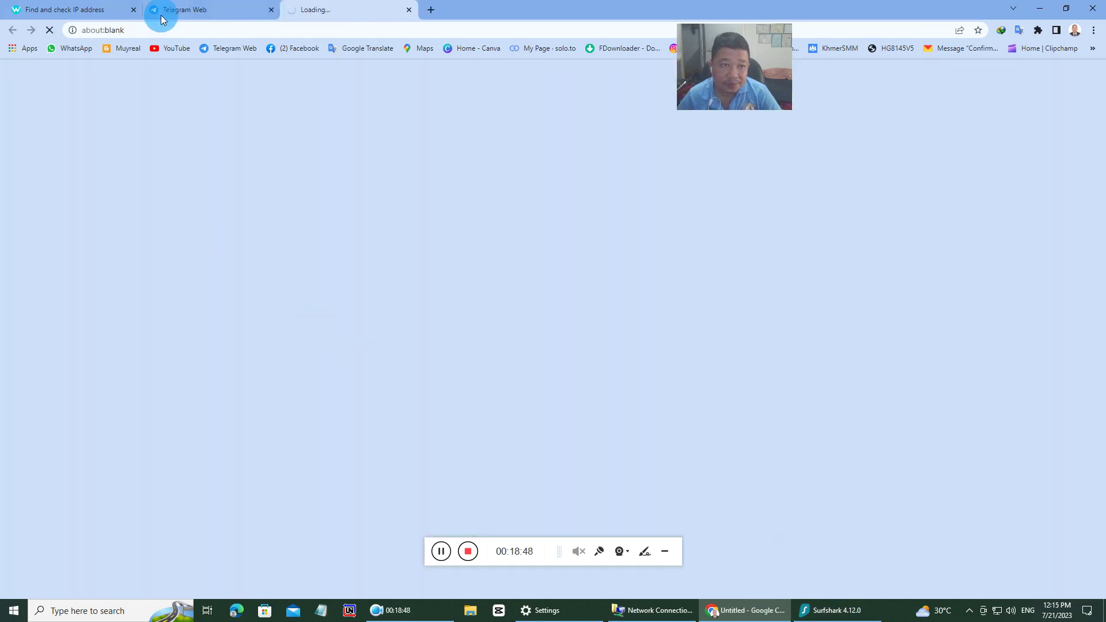
left_click(272, 10)
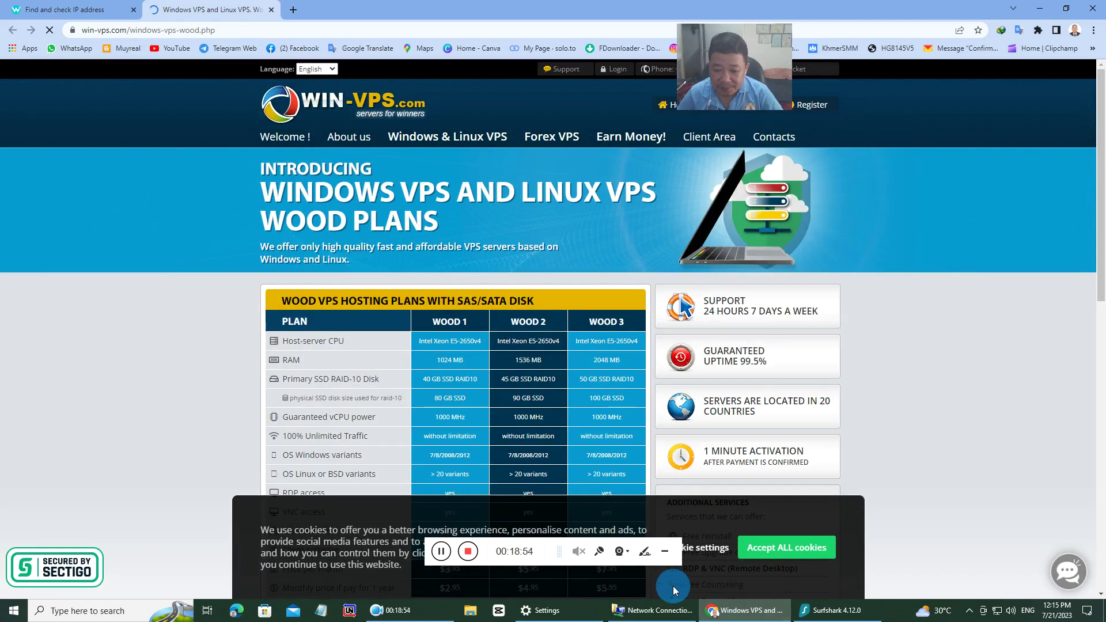
View the cookie settings on win-vps.com, close them unchanged and accept all cookies.
left_click(717, 554)
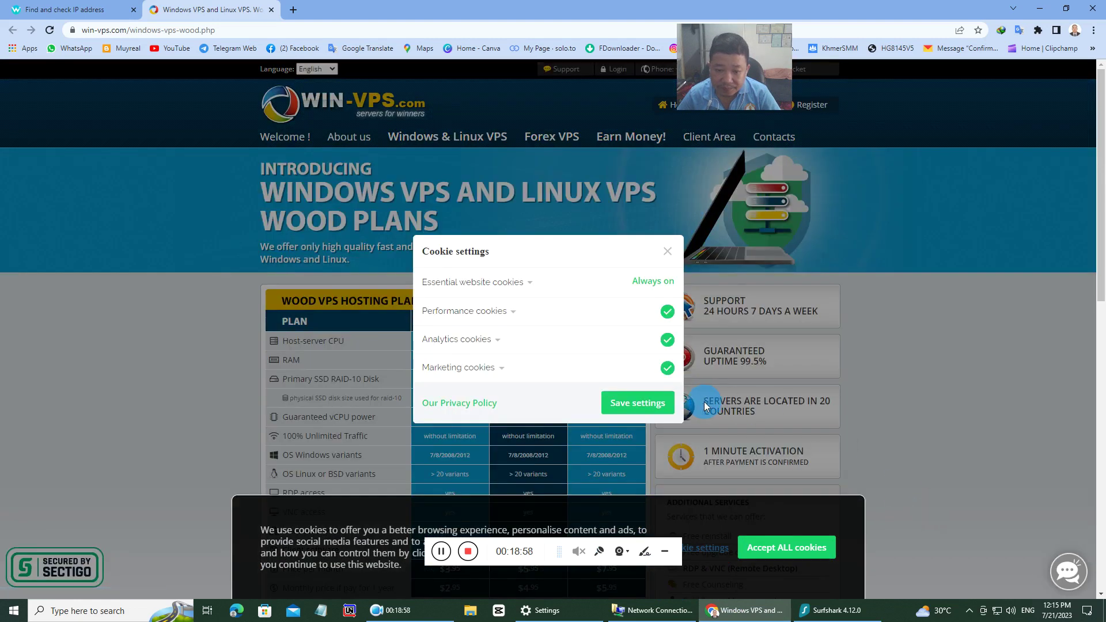
left_click(668, 253)
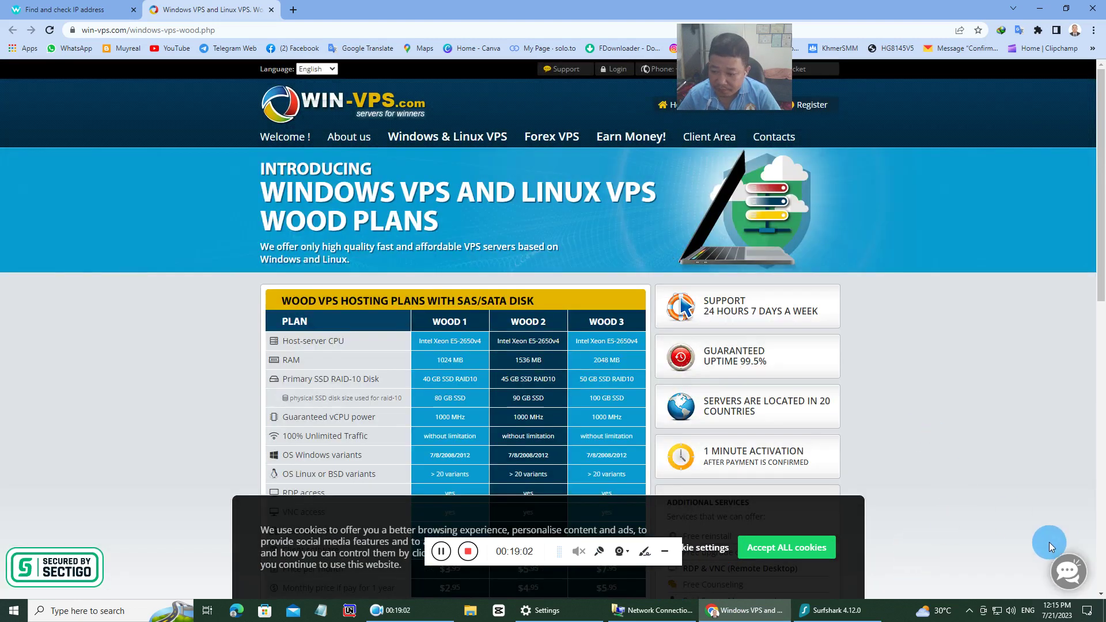
left_click(810, 546)
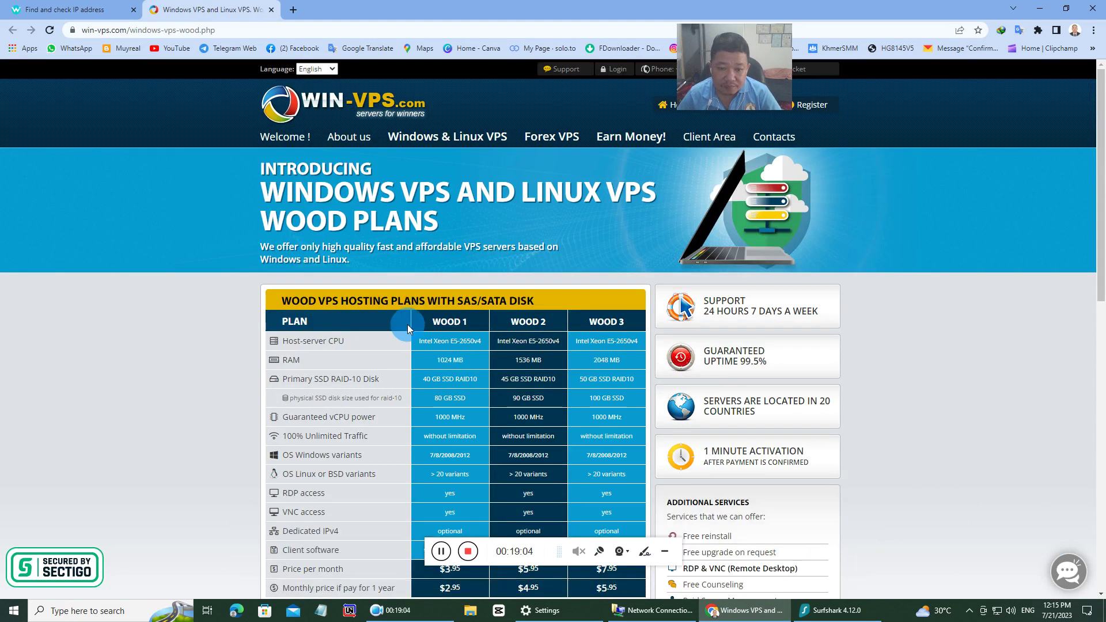
Examine the WOOD VPS hosting plan table, including the monthly price for one-year payment.
scroll(407, 329, "down", 2)
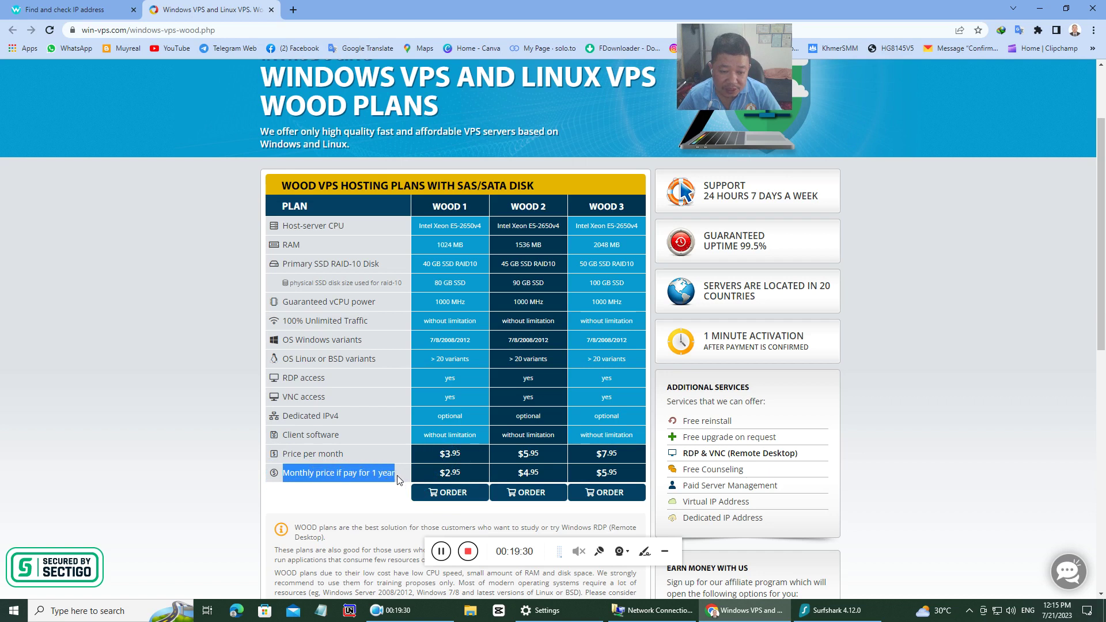
left_click_drag(402, 479, 468, 478)
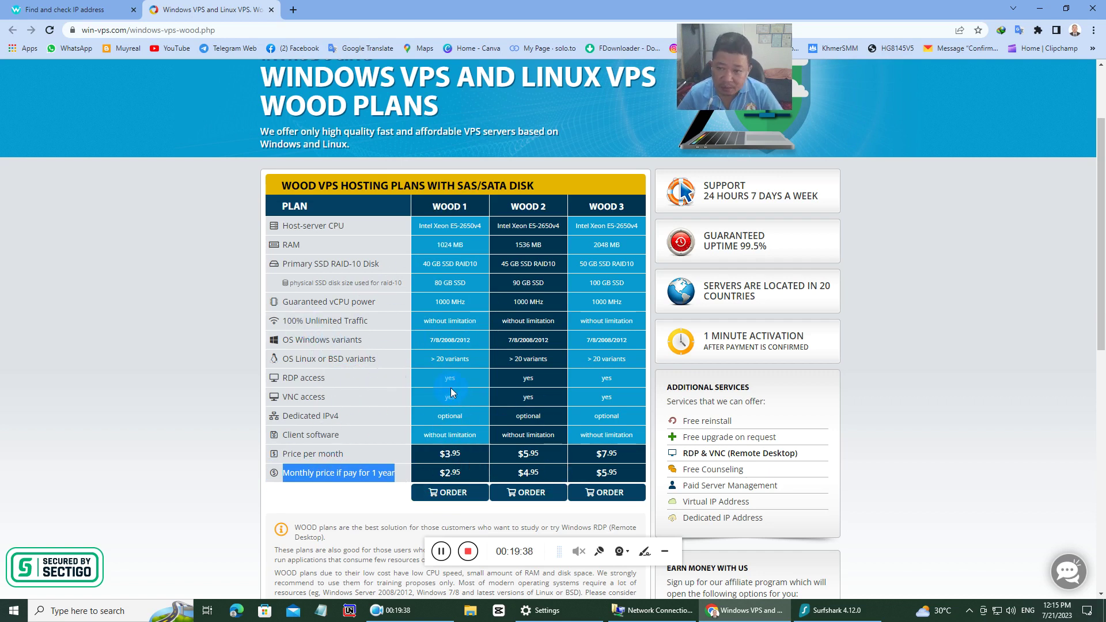
left_click_drag(736, 66, 907, 105)
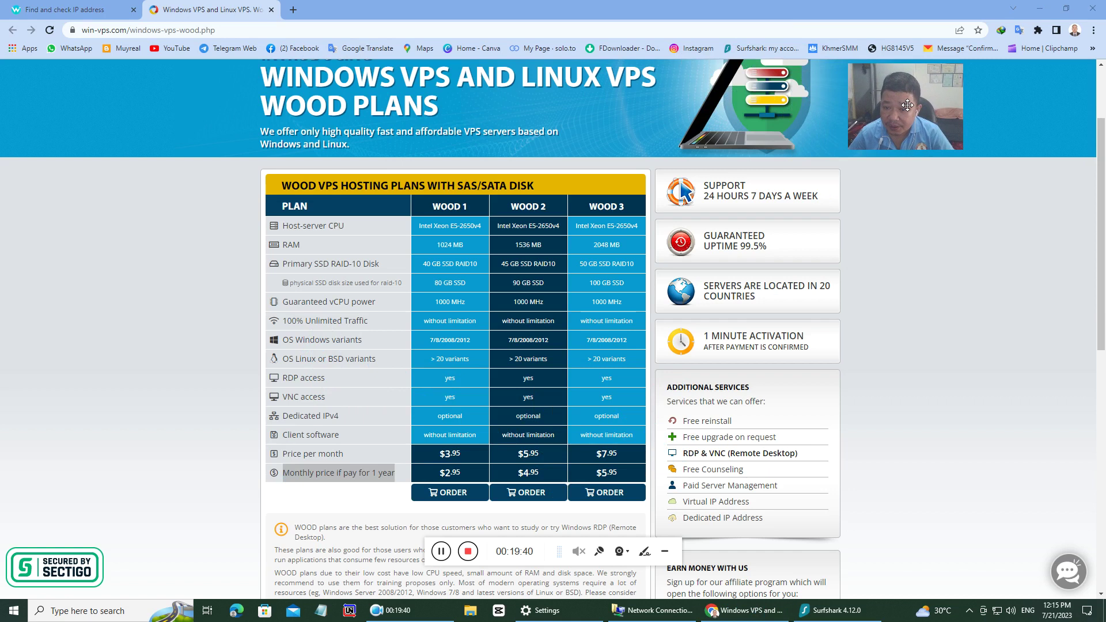
scroll(587, 315, "up", 2)
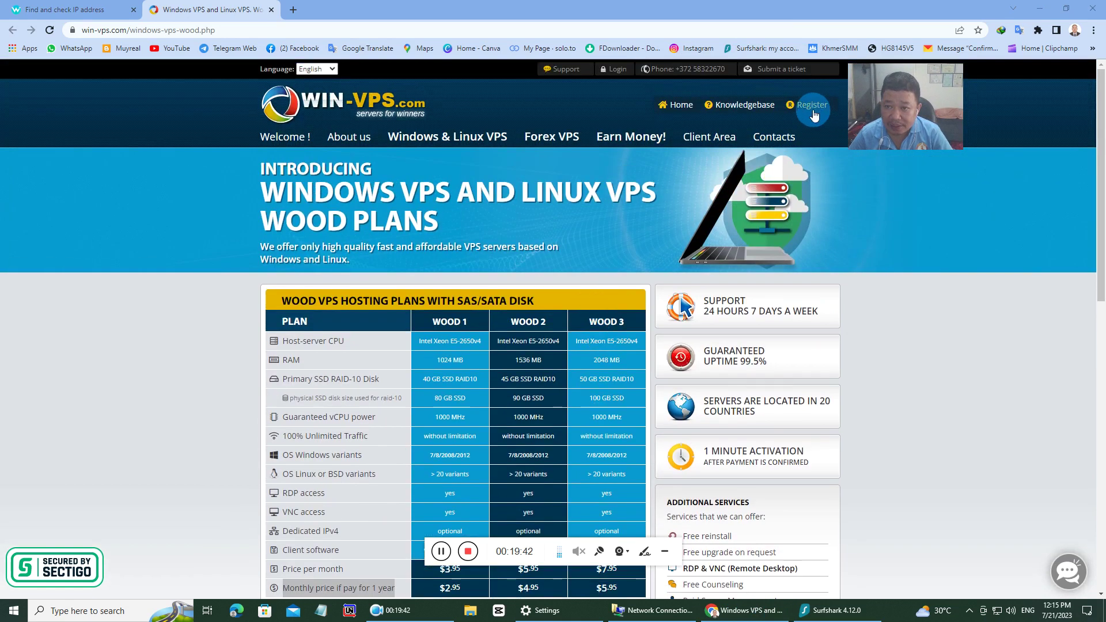